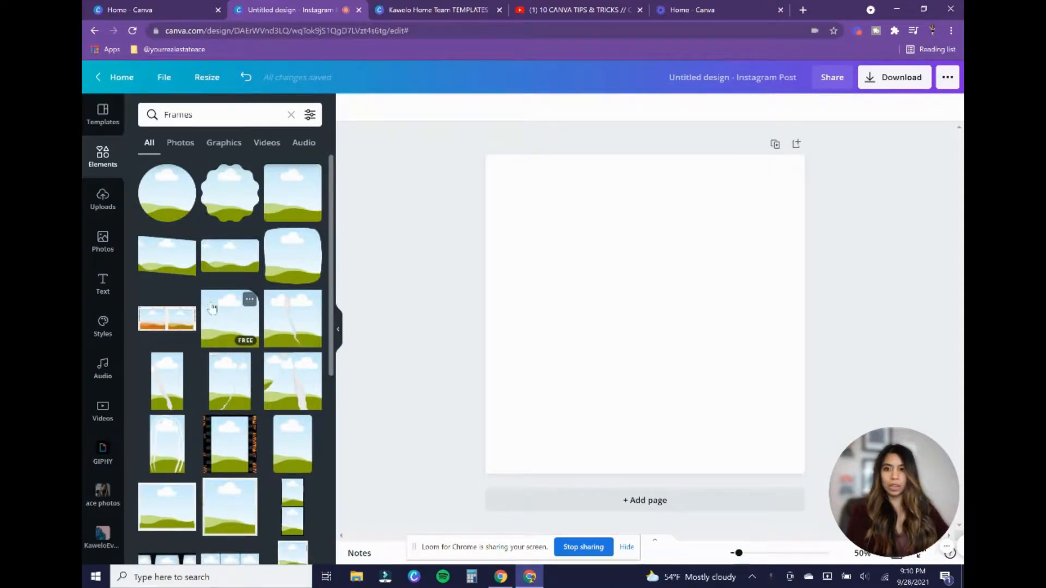
Add a circular photo frame to the page, place it in the page's upper-right corner and enlarge it to about three quarters of the page width.
{"action": "left_click", "coordinate": [168, 210]}
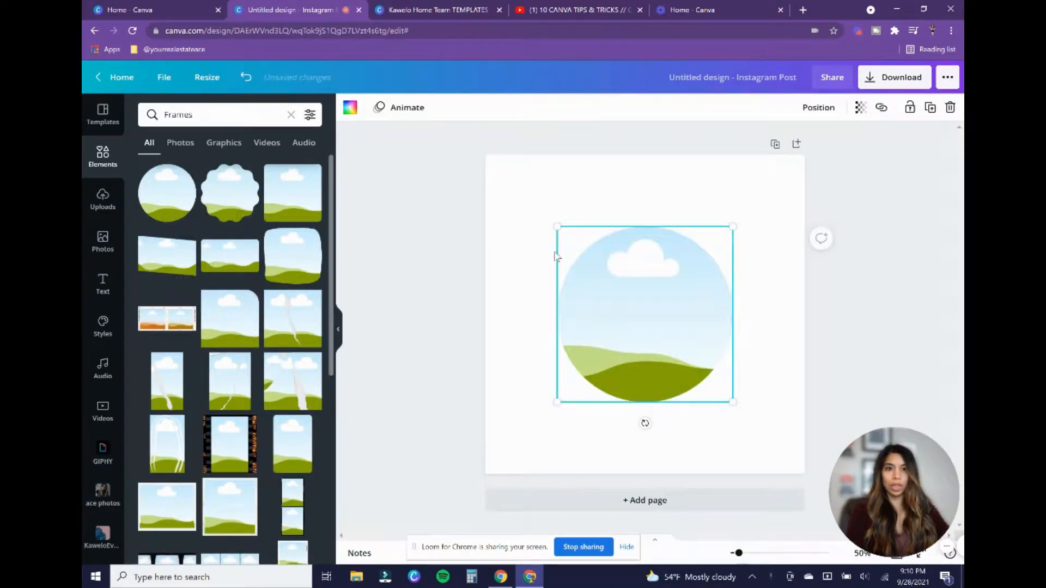
{"action": "left_click_drag", "start_coordinate": [629, 316], "coordinate": [697, 238]}
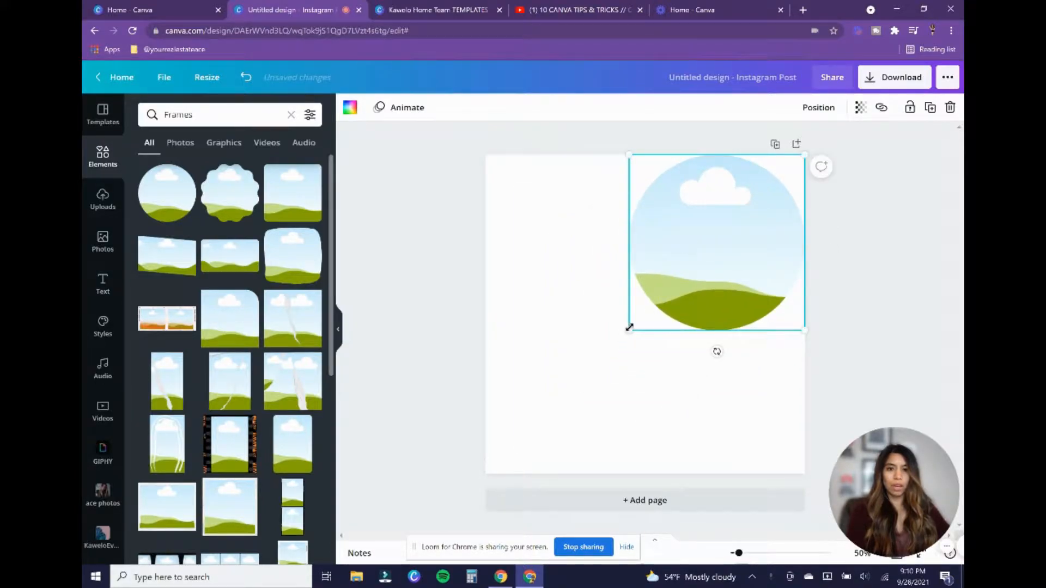
{"action": "left_click_drag", "start_coordinate": [603, 338], "coordinate": [542, 371]}
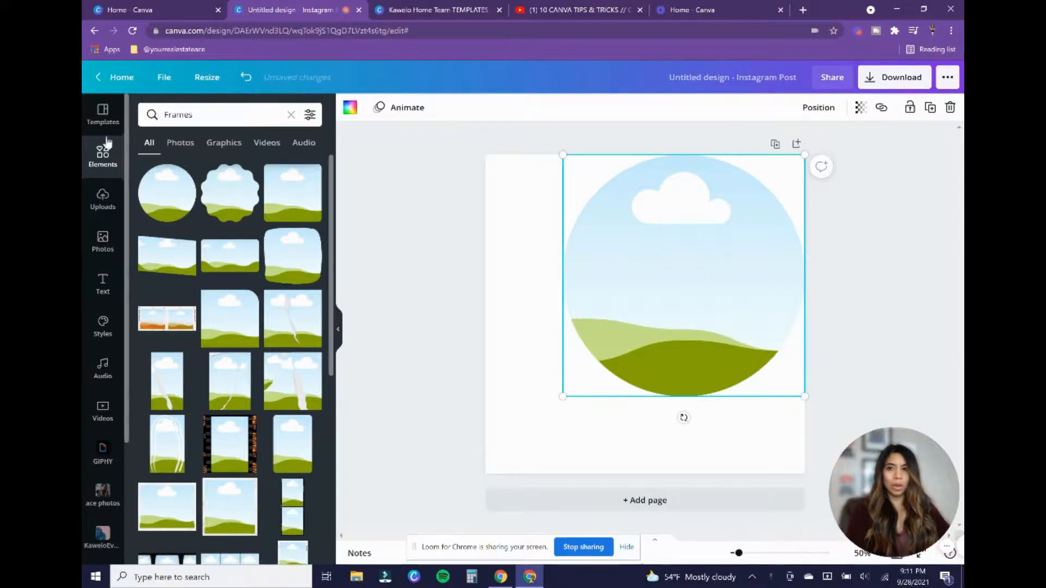
Search the elements for "circle" and add the coral brush-stroke circle to the page.
{"action": "left_click", "coordinate": [180, 115]}
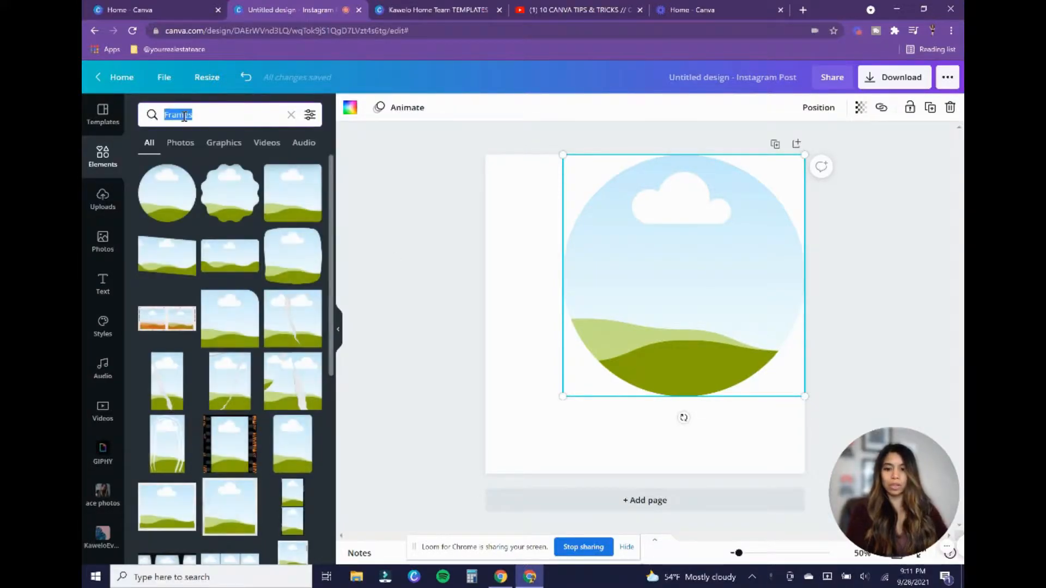
{"action": "type", "text": "circle"}
{"action": "key", "text": "Return"}
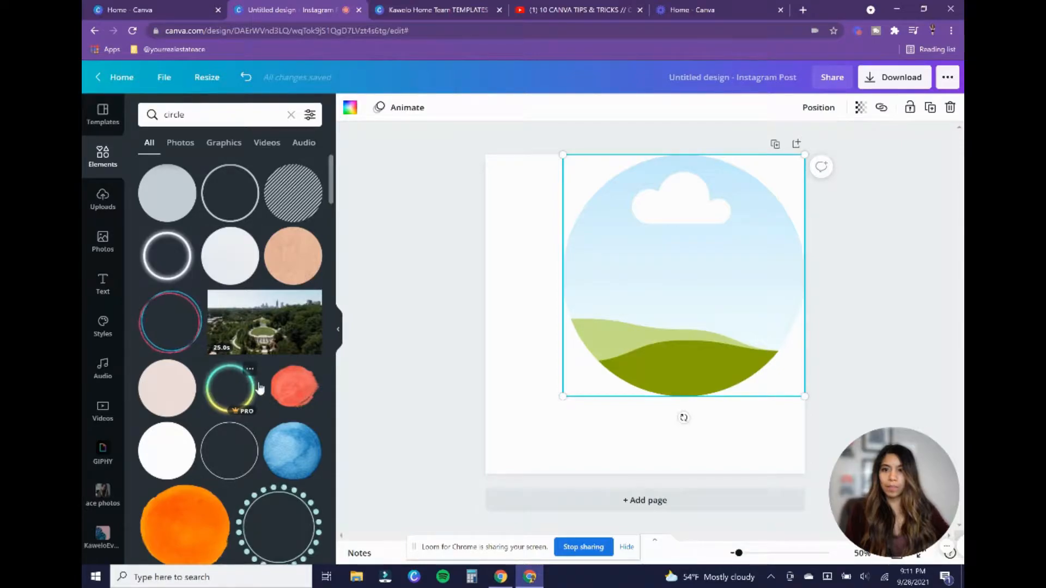
{"action": "scroll", "coordinate": [256, 389], "scroll_direction": "down", "scroll_amount": 1}
{"action": "scroll", "coordinate": [259, 388], "scroll_direction": "down", "scroll_amount": 3}
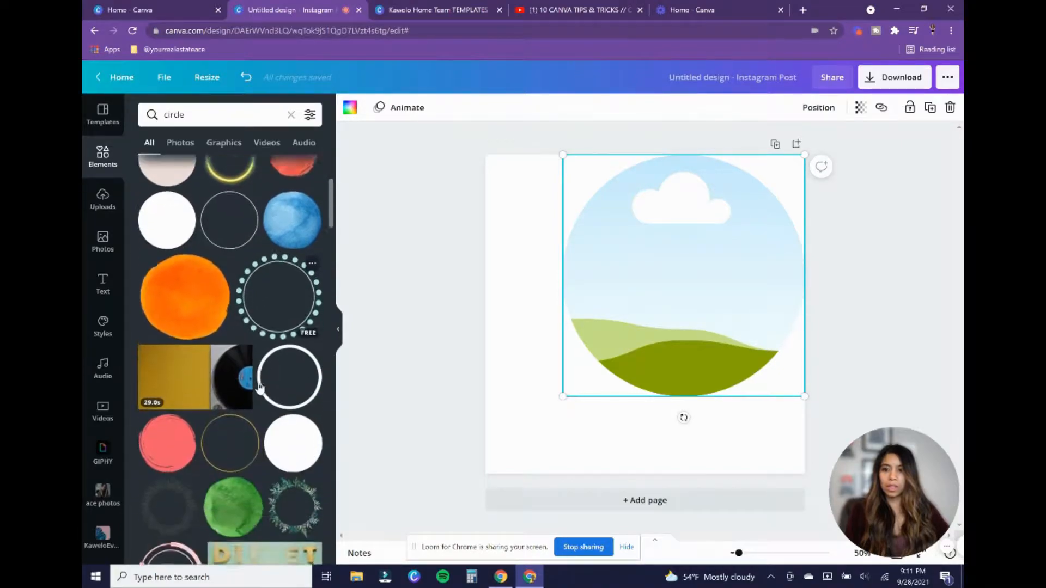
{"action": "scroll", "coordinate": [259, 386], "scroll_direction": "down", "scroll_amount": 1}
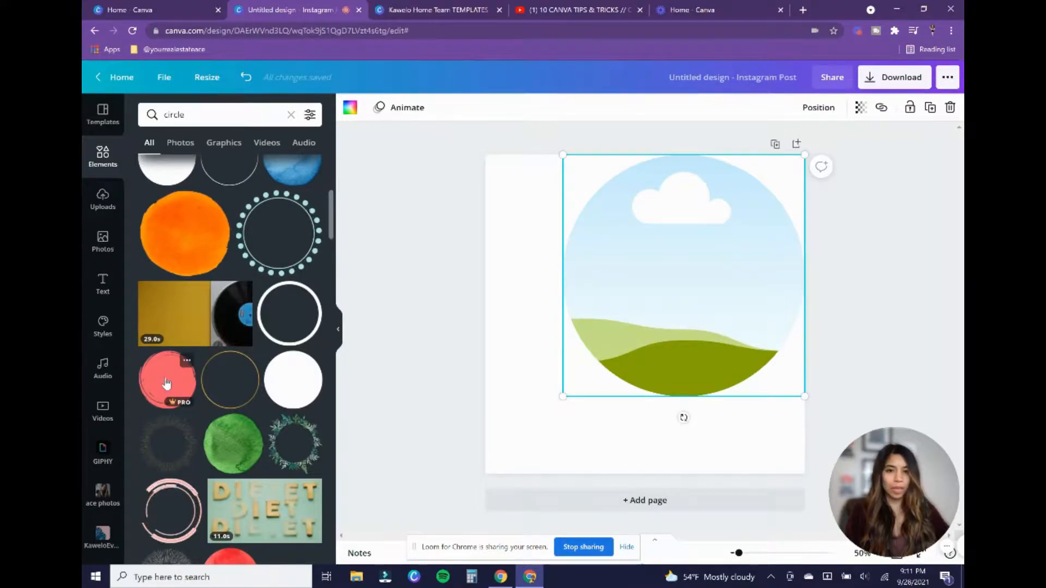
{"action": "left_click", "coordinate": [167, 383]}
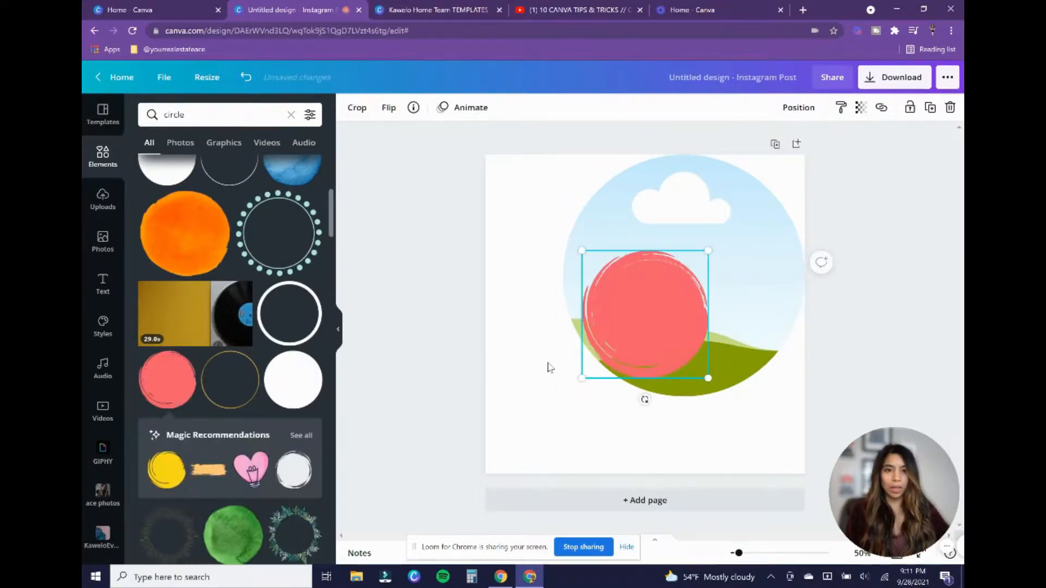
Enlarge the coral circle beyond the frame's size in the page's upper-right corner, moving the photo frame down out of the way.
{"action": "left_click_drag", "start_coordinate": [648, 325], "coordinate": [749, 224]}
{"action": "left_click_drag", "start_coordinate": [679, 282], "coordinate": [463, 367]}
{"action": "left_click_drag", "start_coordinate": [659, 307], "coordinate": [490, 284]}
{"action": "left_click_drag", "start_coordinate": [749, 283], "coordinate": [738, 449]}
{"action": "left_click_drag", "start_coordinate": [567, 294], "coordinate": [730, 311]}
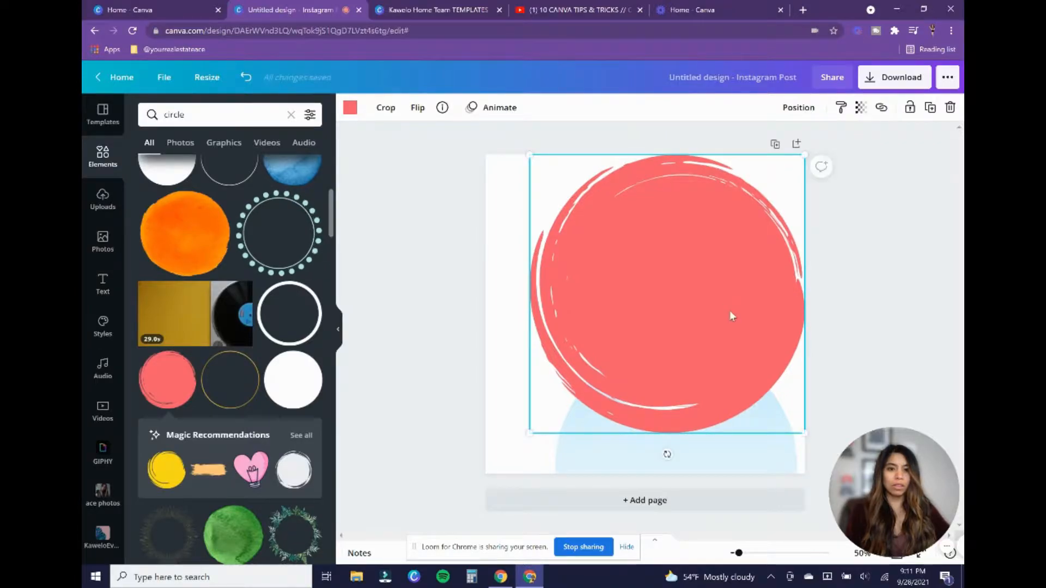
Send the coral circle behind the photo frame and center the frame over it so a coral ring surrounds it.
{"action": "right_click", "coordinate": [665, 278]}
{"action": "left_click", "coordinate": [718, 374]}
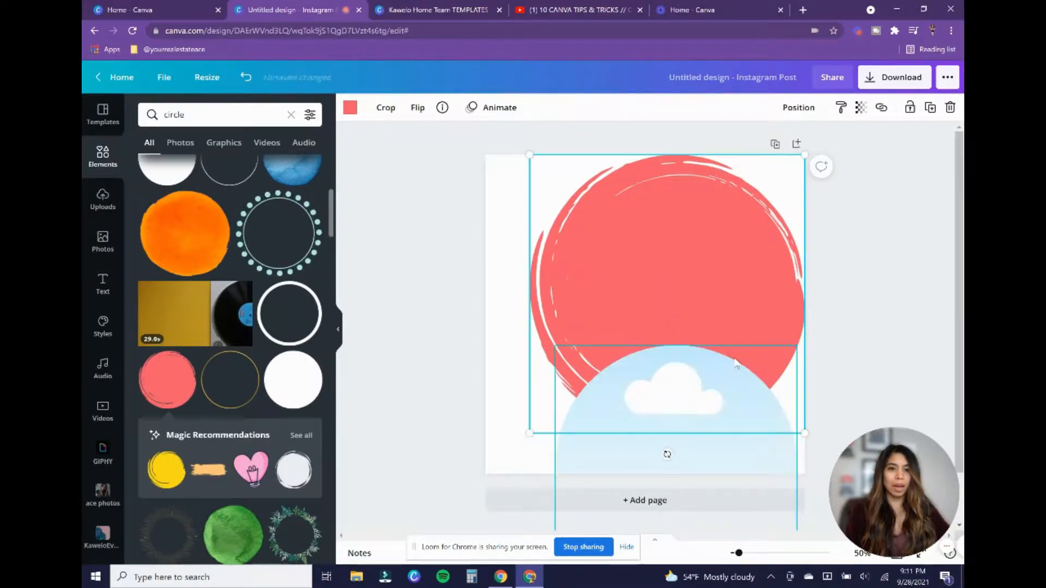
{"action": "left_click_drag", "start_coordinate": [666, 409], "coordinate": [661, 234]}
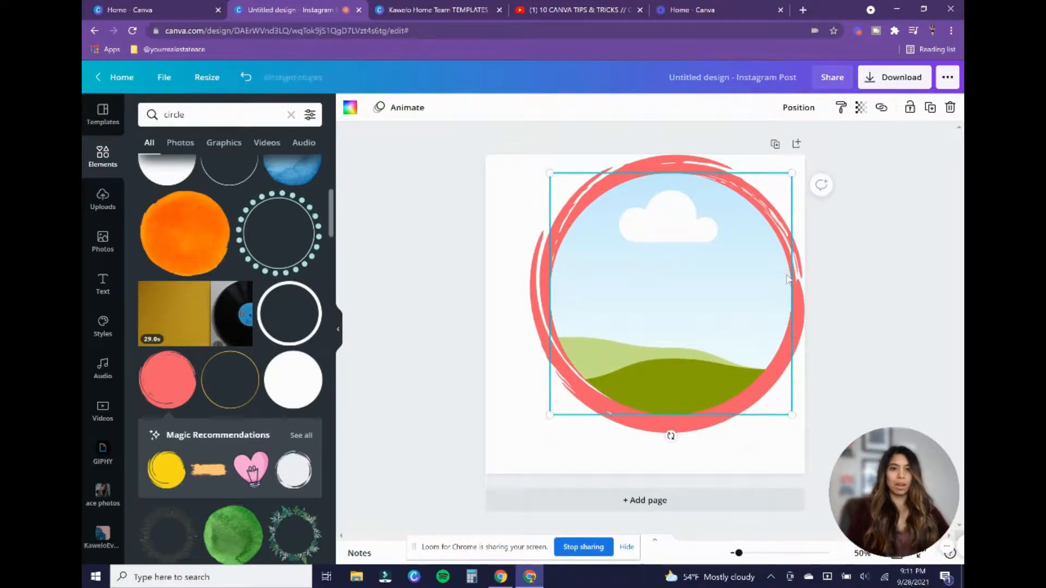
Recolor the coral brush-stroke circle with the first dark blue of the "Blurple ace" palette.
{"action": "left_click", "coordinate": [788, 459]}
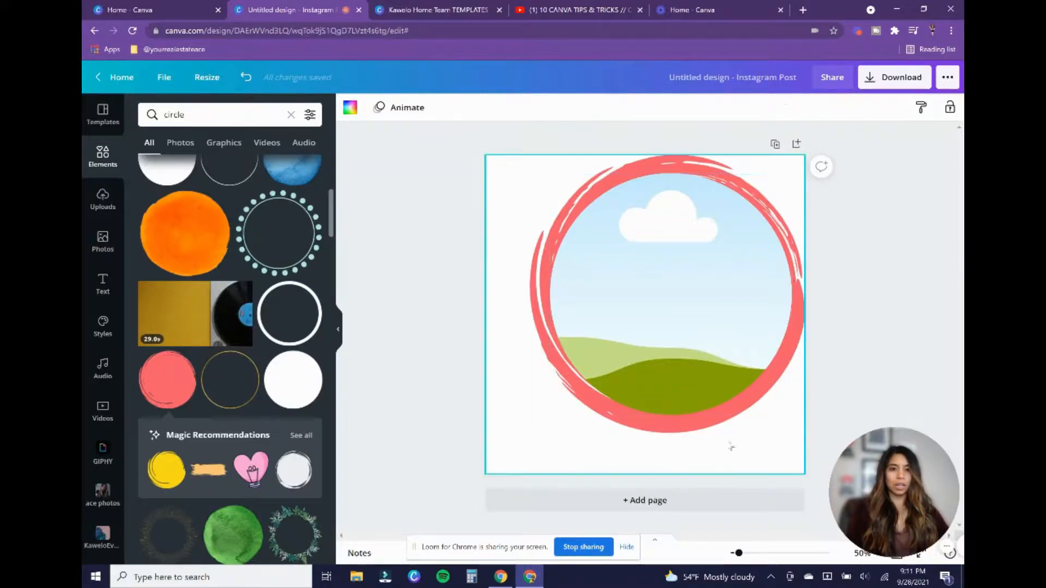
{"action": "left_click", "coordinate": [711, 427]}
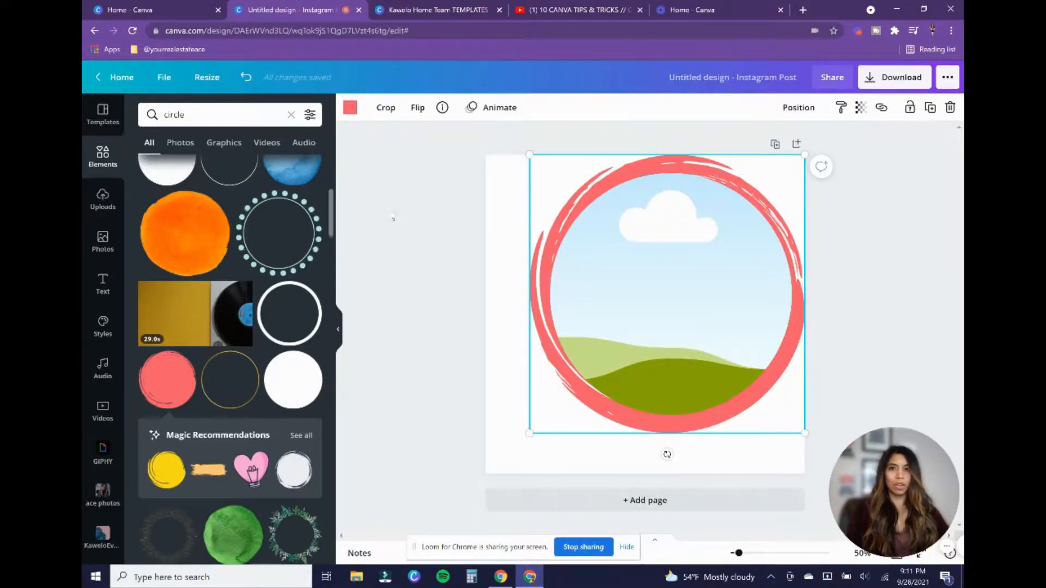
{"action": "left_click", "coordinate": [350, 109]}
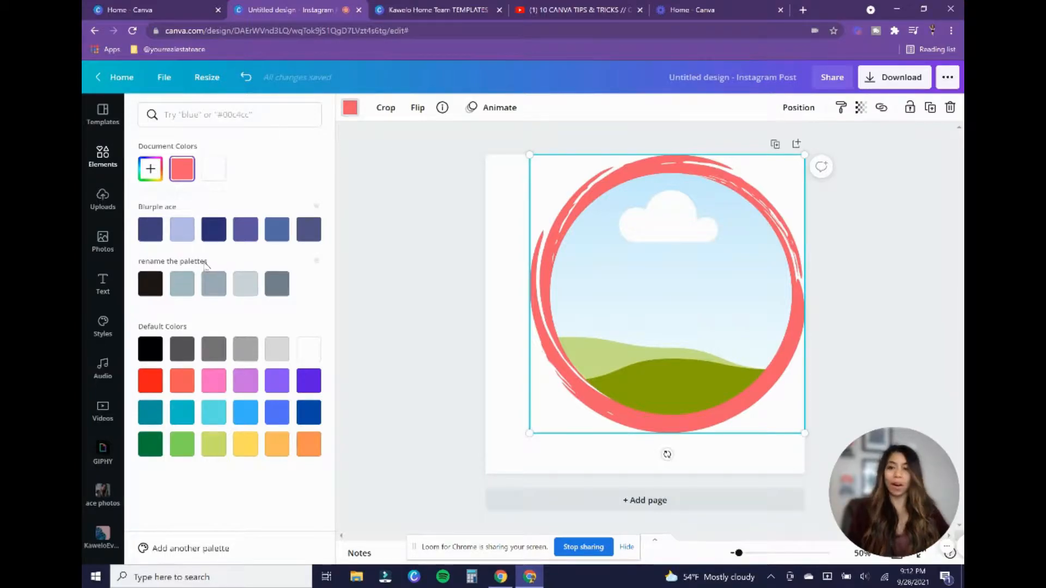
{"action": "left_click", "coordinate": [152, 233]}
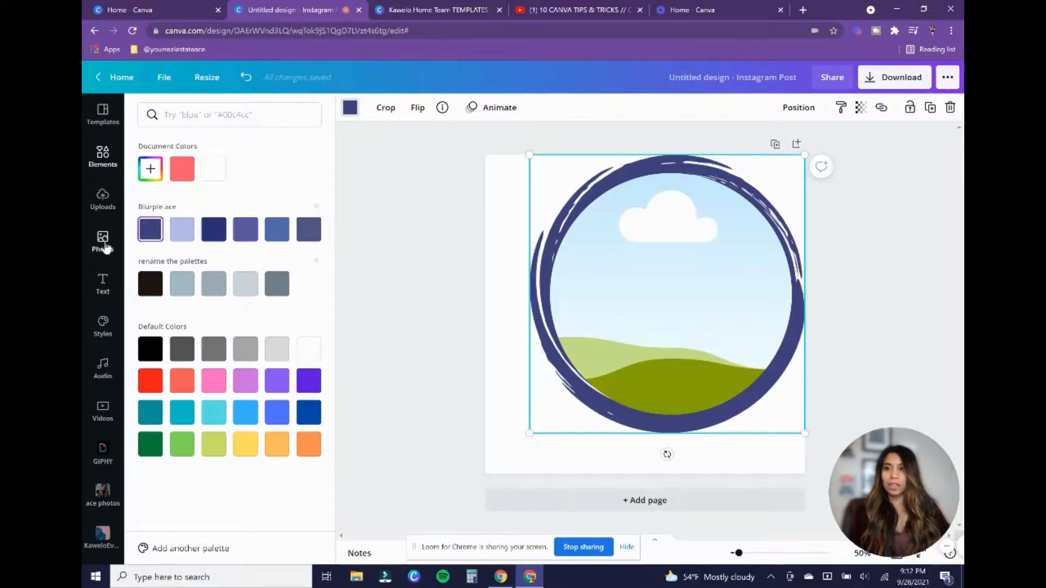
Browse the font combinations and add a plain subheading text box to the page.
{"action": "left_click", "coordinate": [103, 285]}
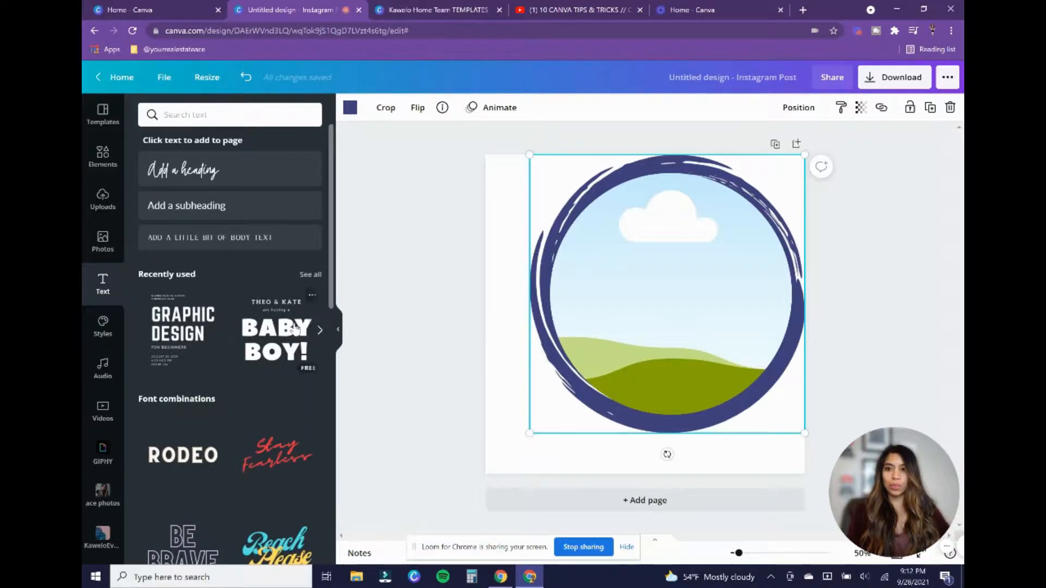
{"action": "scroll", "coordinate": [278, 328], "scroll_direction": "down", "scroll_amount": 5}
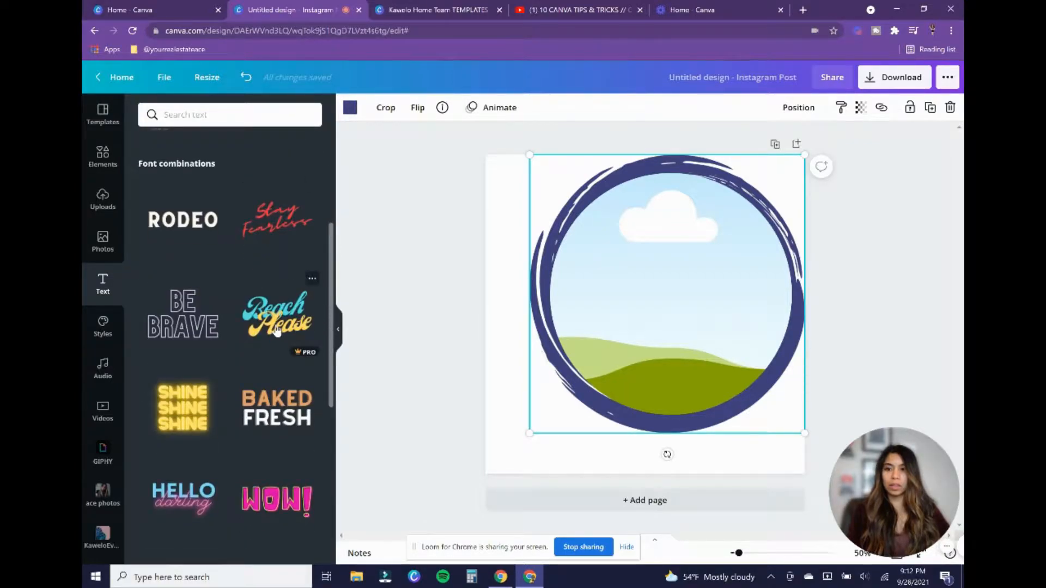
{"action": "scroll", "coordinate": [277, 330], "scroll_direction": "down", "scroll_amount": 7}
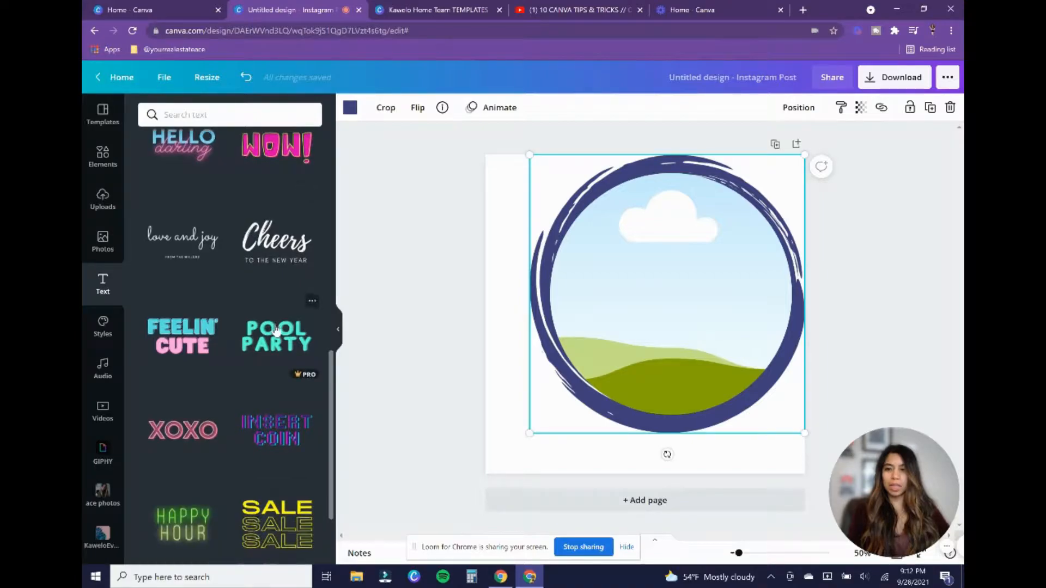
{"action": "scroll", "coordinate": [277, 331], "scroll_direction": "down", "scroll_amount": 3}
{"action": "scroll", "coordinate": [274, 328], "scroll_direction": "up", "scroll_amount": 5}
{"action": "scroll", "coordinate": [272, 327], "scroll_direction": "up", "scroll_amount": 6}
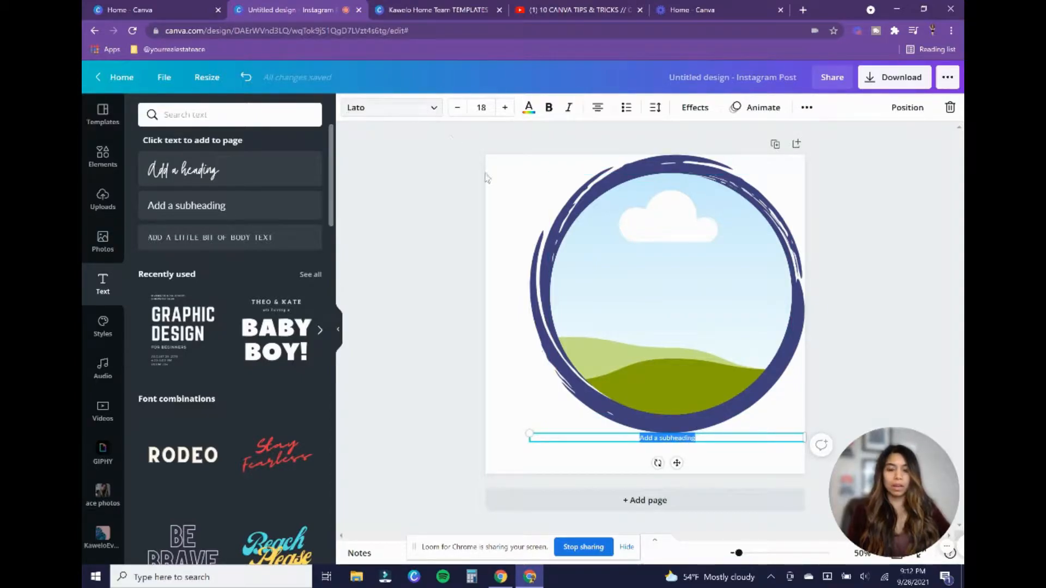
Replace the subheading text with "NEE LISTING", one letter per line and a blank line between the words.
{"action": "type", "text": "N"}
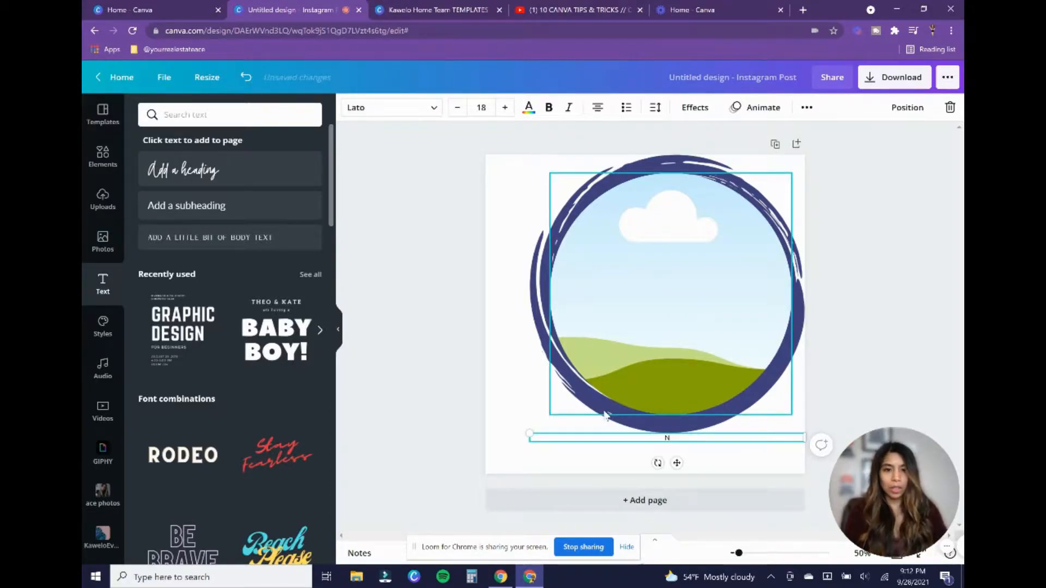
{"action": "type", "text": " E E"}
{"action": "key", "text": "Return"}
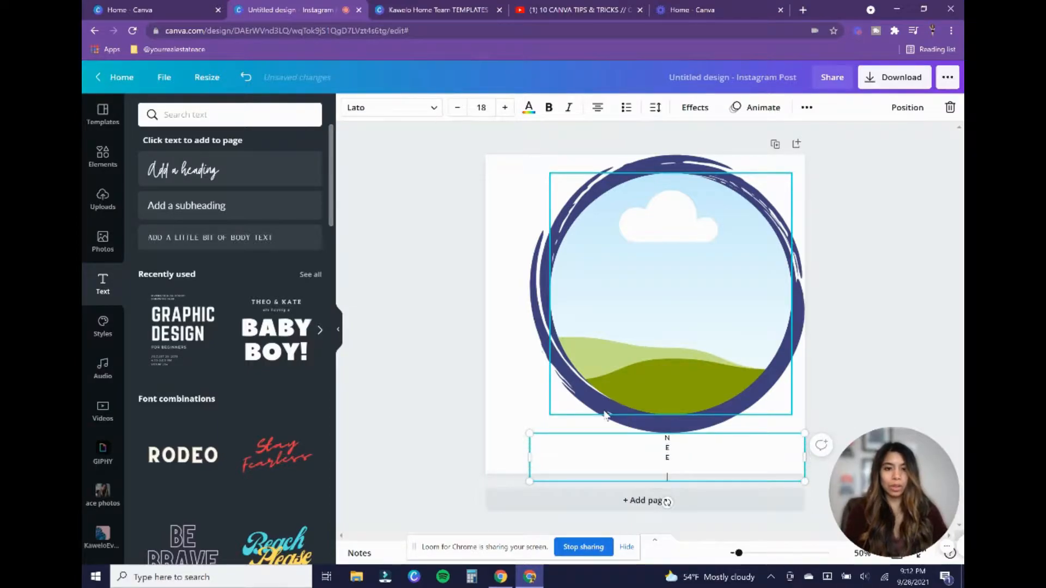
{"action": "type", "text": "L"}
{"action": "key", "text": "Return"}
{"action": "type", "text": "I"}
{"action": "key", "text": "Return"}
{"action": "type", "text": "S"}
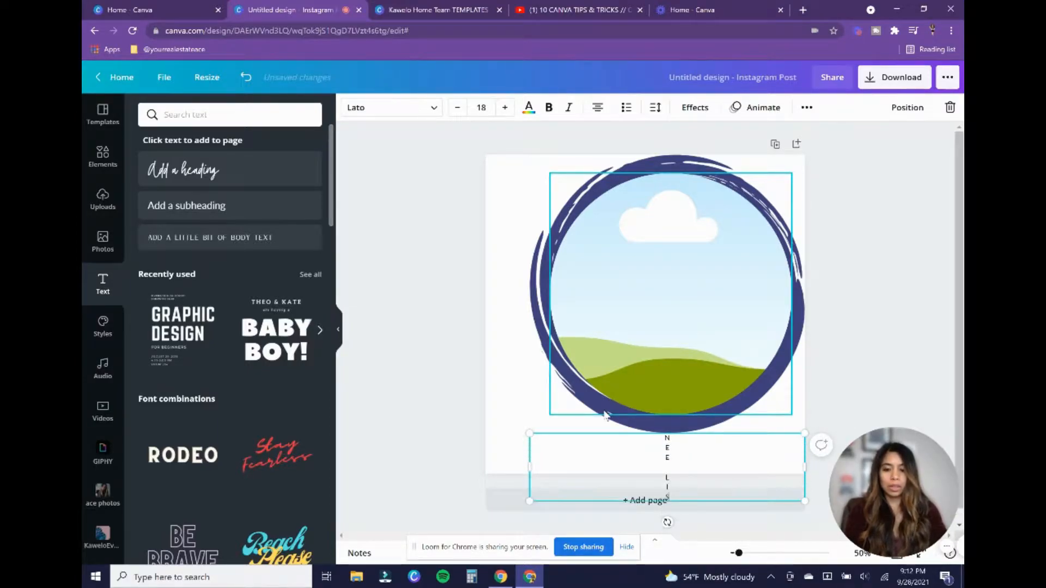
{"action": "key", "text": "Return"}
{"action": "type", "text": "T"}
{"action": "key", "text": "Return"}
{"action": "type", "text": "I"}
{"action": "key", "text": "Return"}
{"action": "type", "text": "N"}
{"action": "key", "text": "Return"}
{"action": "type", "text": "G"}
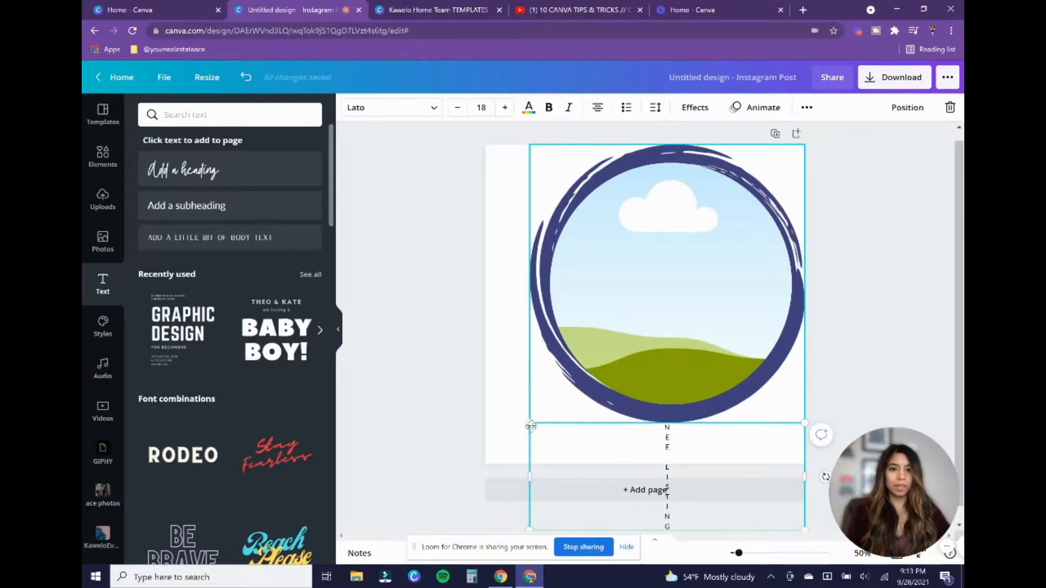
Correct the third letter of the vertical text to "w" so it reads "NEw LISTING".
{"action": "left_click_drag", "start_coordinate": [571, 460], "coordinate": [497, 428]}
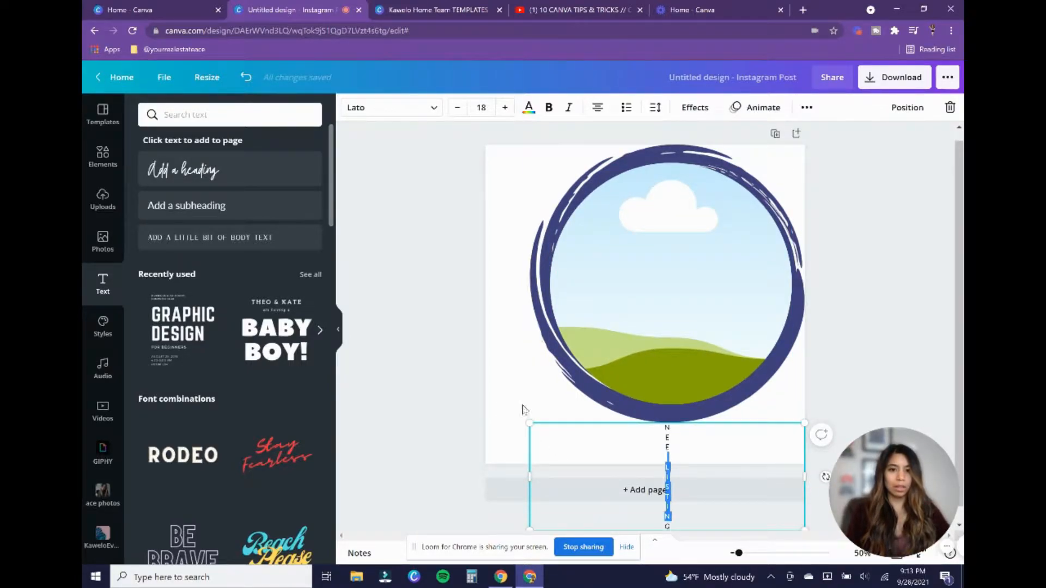
{"action": "key", "text": "BackSpace"}
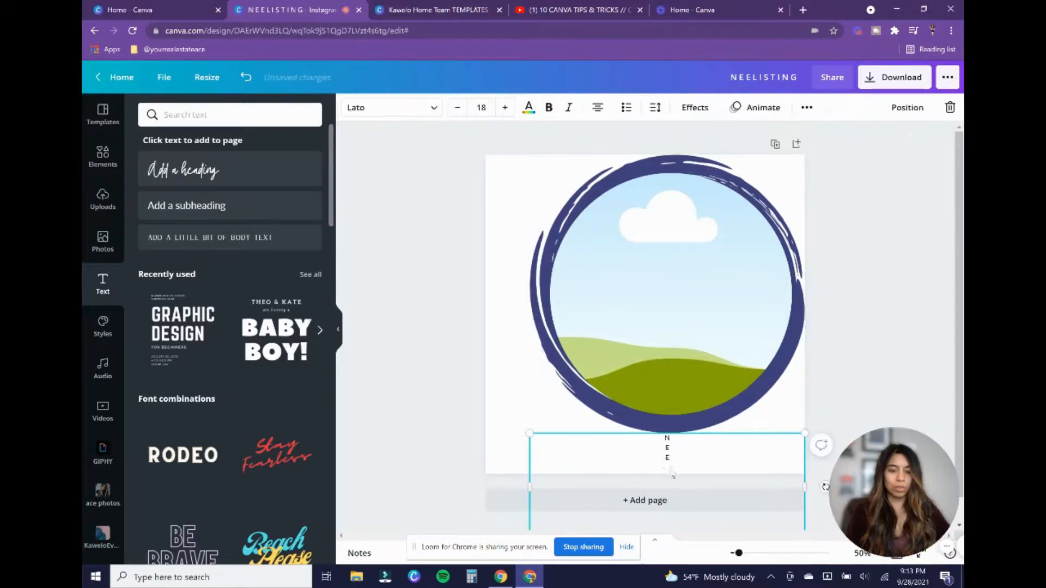
{"action": "type", "text": "w LISTIN"}
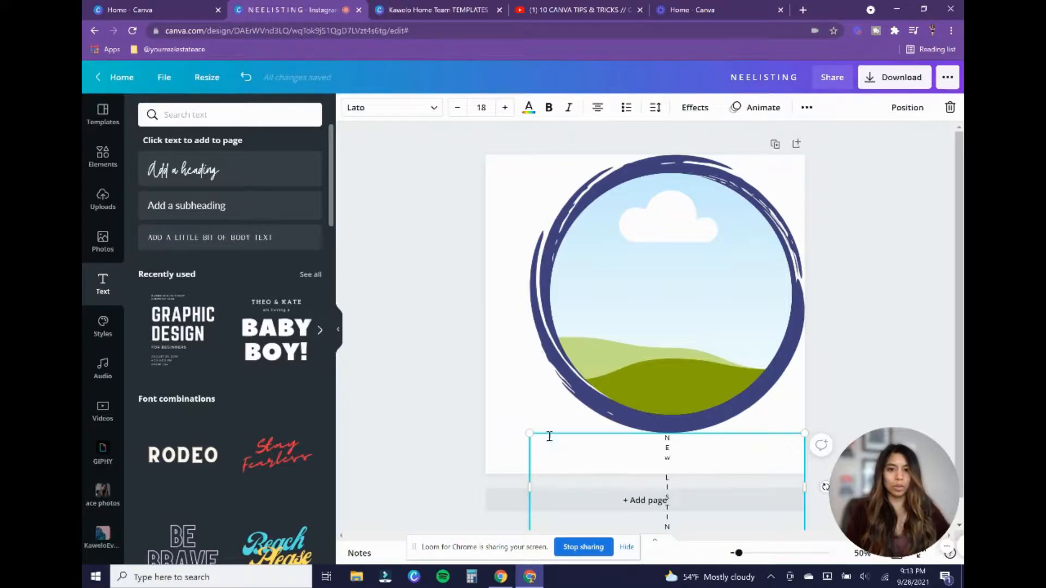
Move the vertical text into the blank margin left of the circle and narrow its text box.
{"action": "left_click", "coordinate": [513, 420]}
{"action": "left_click_drag", "start_coordinate": [655, 456], "coordinate": [517, 188]}
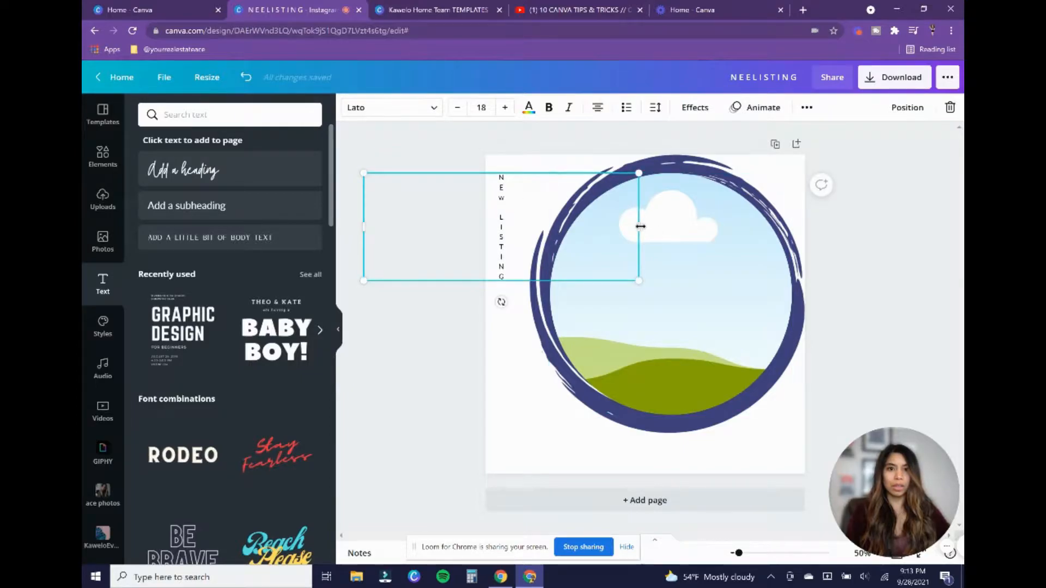
{"action": "left_click_drag", "start_coordinate": [577, 226], "coordinate": [528, 228]}
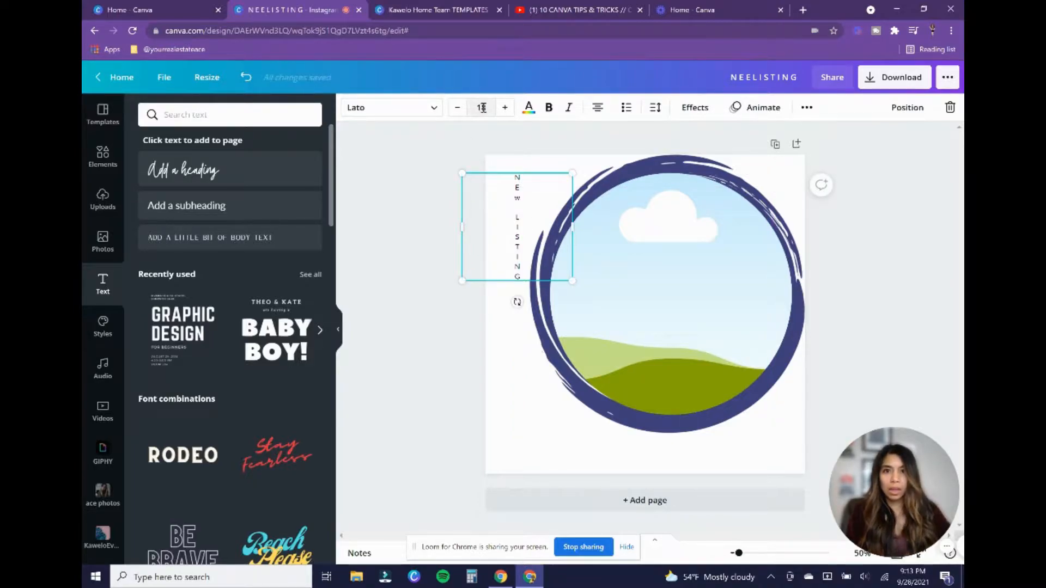
Try font sizes 110 and 70 on the vertical text.
{"action": "left_click", "coordinate": [482, 108]}
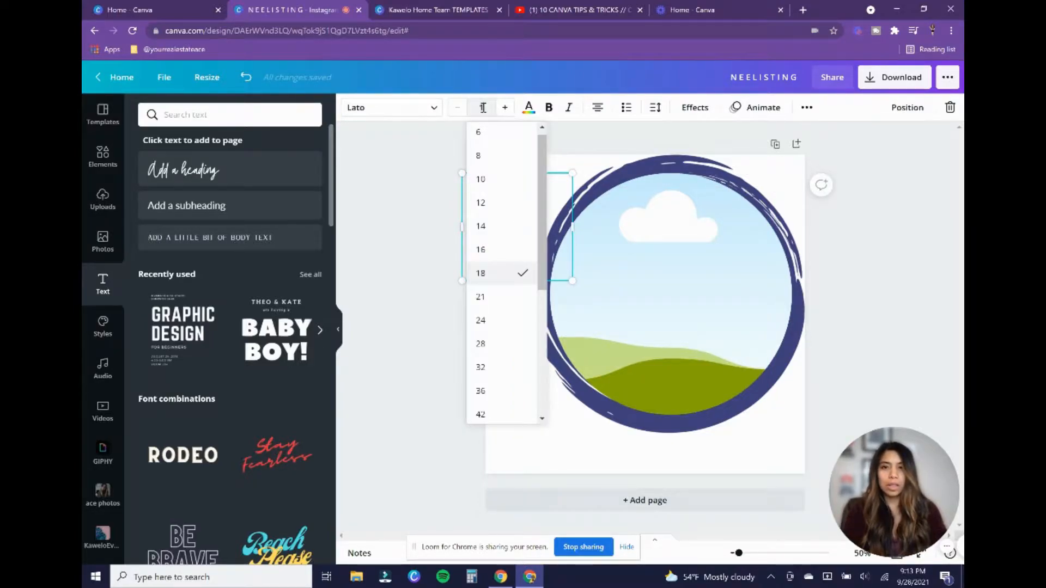
{"action": "type", "text": "110"}
{"action": "key", "text": "Return"}
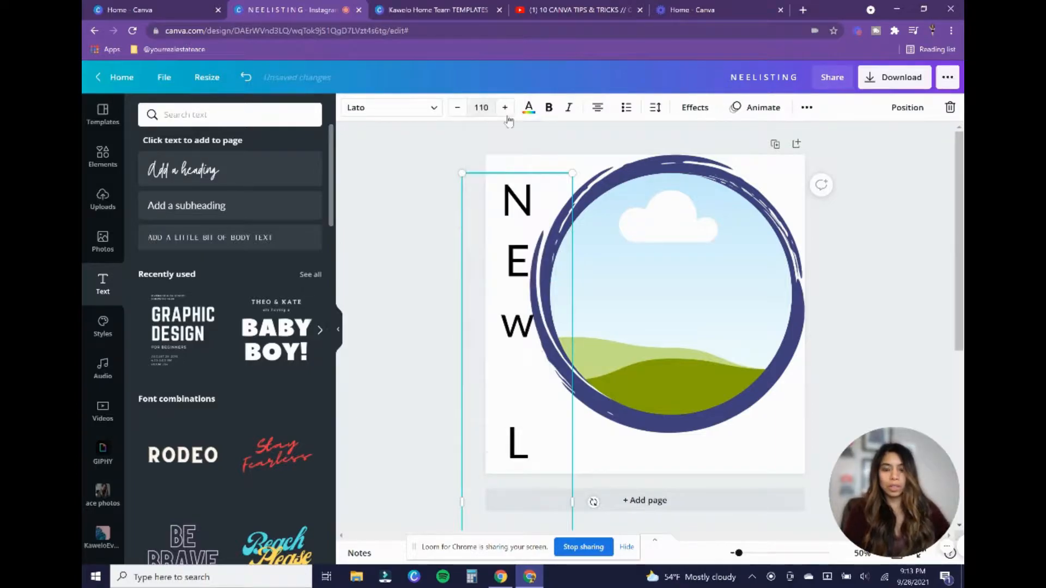
{"action": "left_click", "coordinate": [482, 109]}
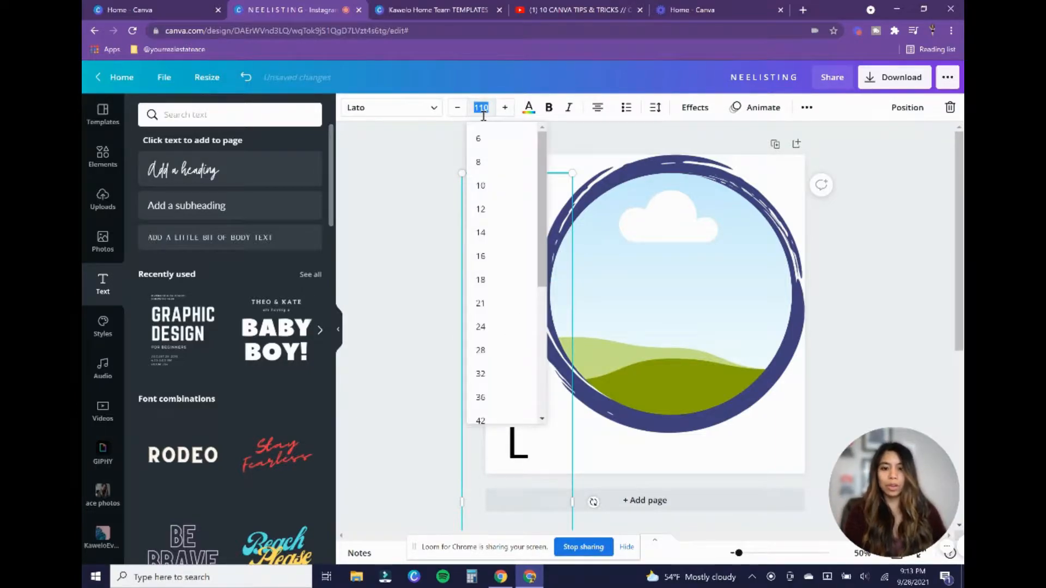
{"action": "key", "text": "Return"}
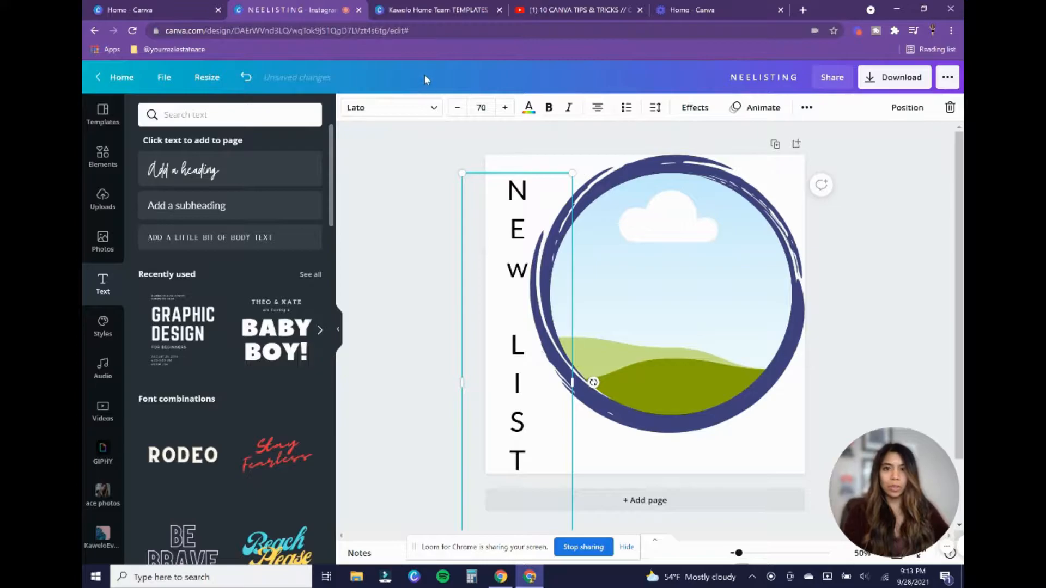
Set the vertical text's font size to 50 and fit it along the page's left margin.
{"action": "left_click", "coordinate": [482, 103]}
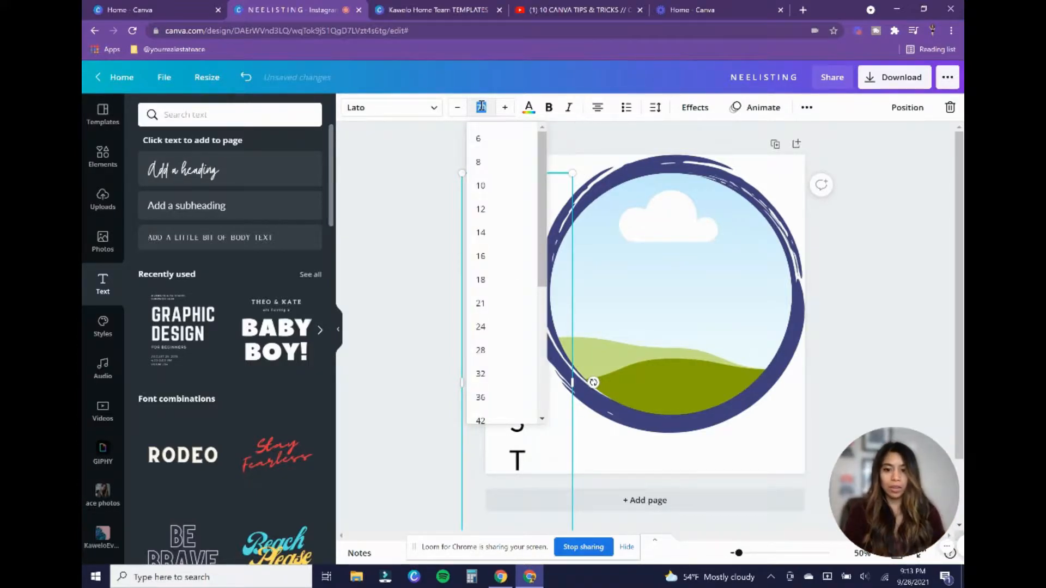
{"action": "type", "text": "50"}
{"action": "key", "text": "Return"}
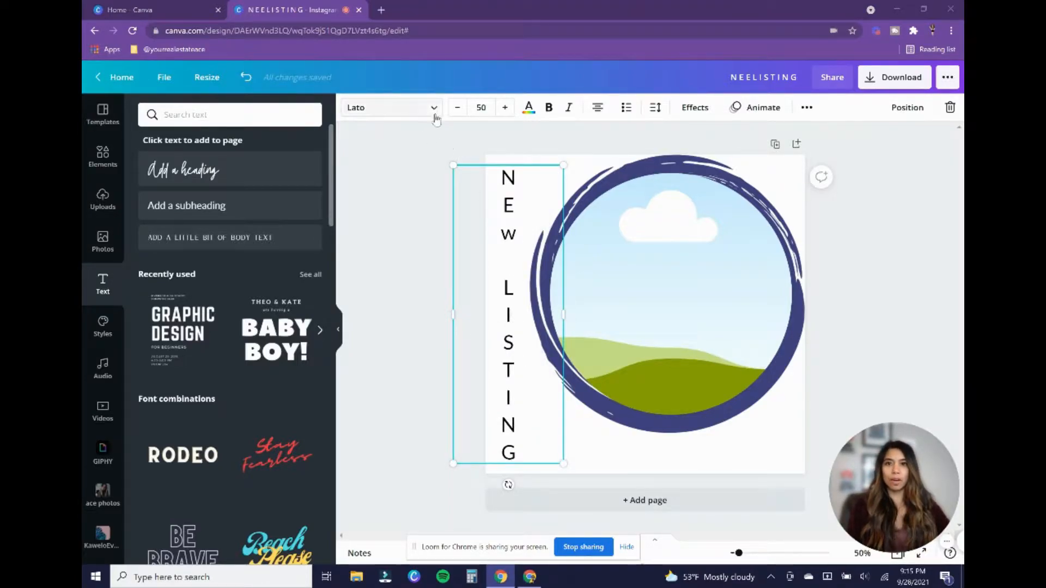
Try the fonts Bright Sunshine, Anton and Archivo Black on the vertical text.
{"action": "left_click", "coordinate": [436, 109]}
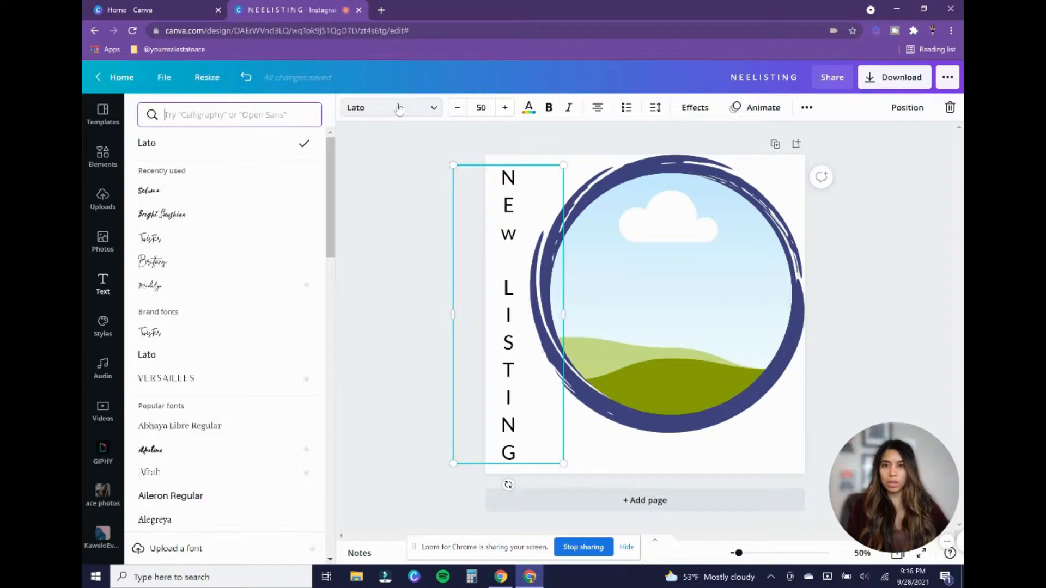
{"action": "left_click", "coordinate": [189, 217]}
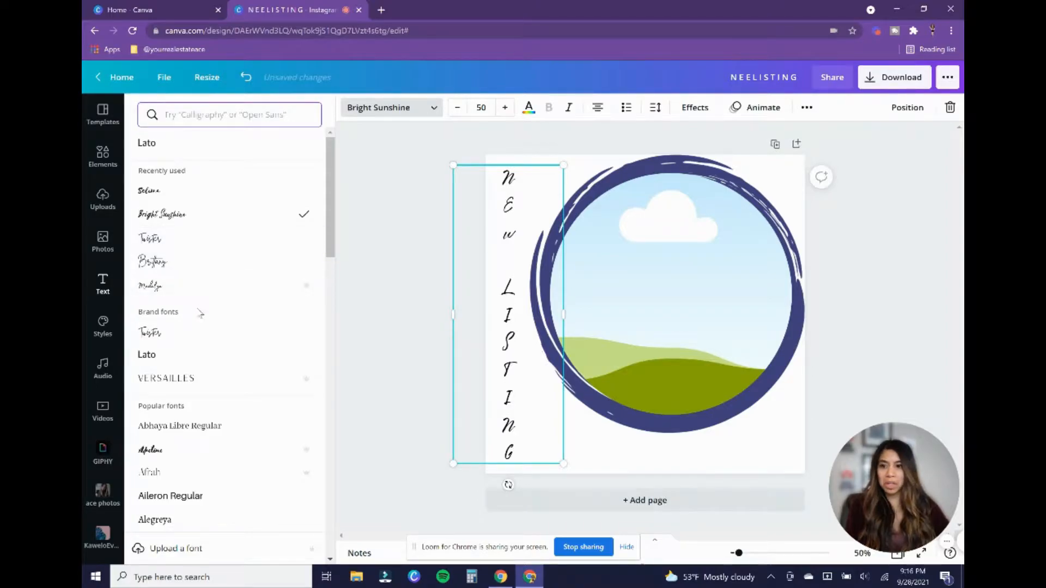
{"action": "scroll", "coordinate": [202, 305], "scroll_direction": "down", "scroll_amount": 3}
{"action": "scroll", "coordinate": [210, 320], "scroll_direction": "down", "scroll_amount": 1}
{"action": "left_click", "coordinate": [185, 354]}
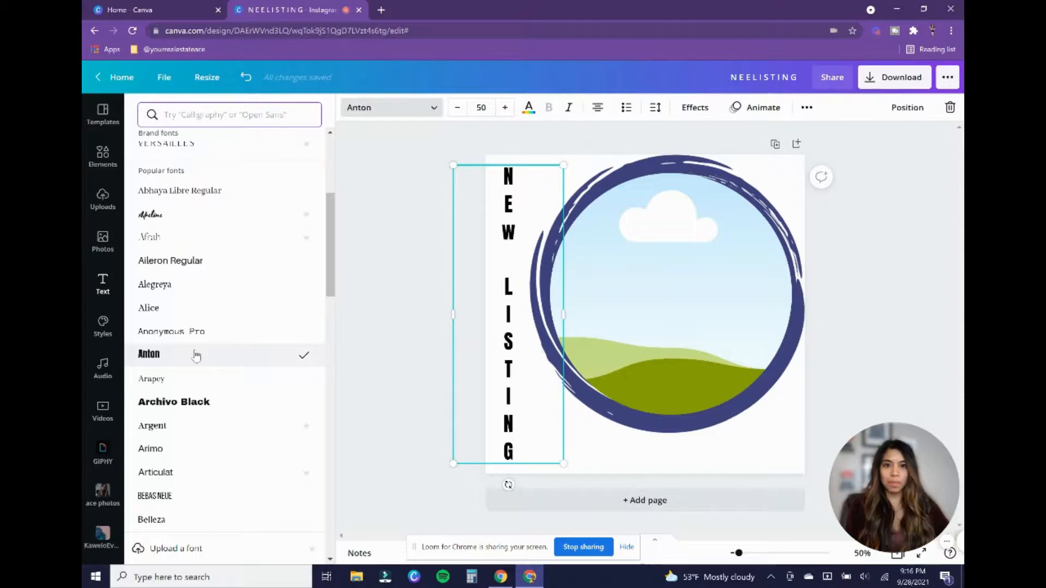
{"action": "left_click", "coordinate": [220, 413]}
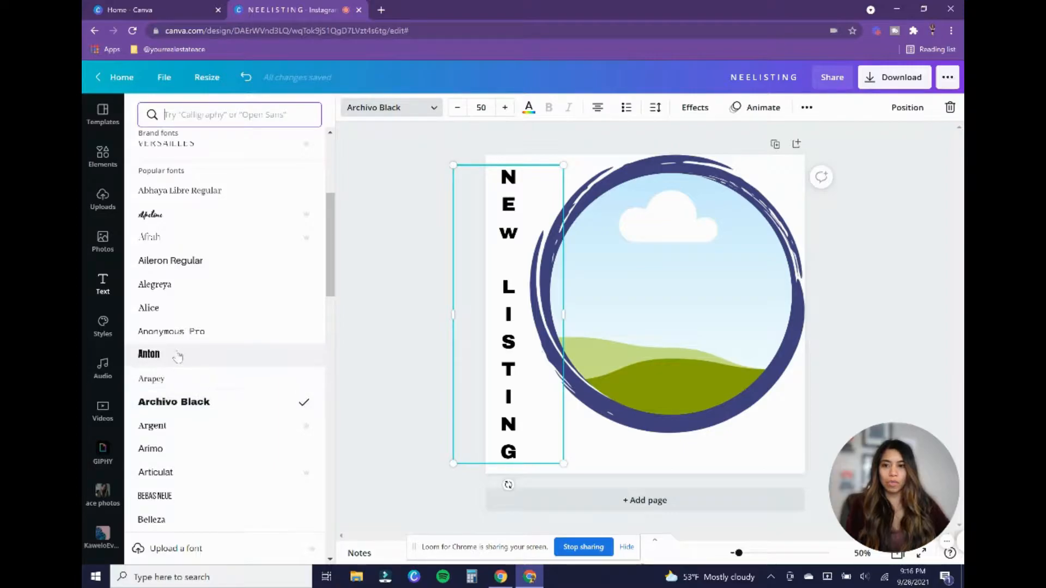
Compare the Horizon and Gagalin fonts on the vertical text and apply Horizon.
{"action": "scroll", "coordinate": [220, 412], "scroll_direction": "down", "scroll_amount": 4}
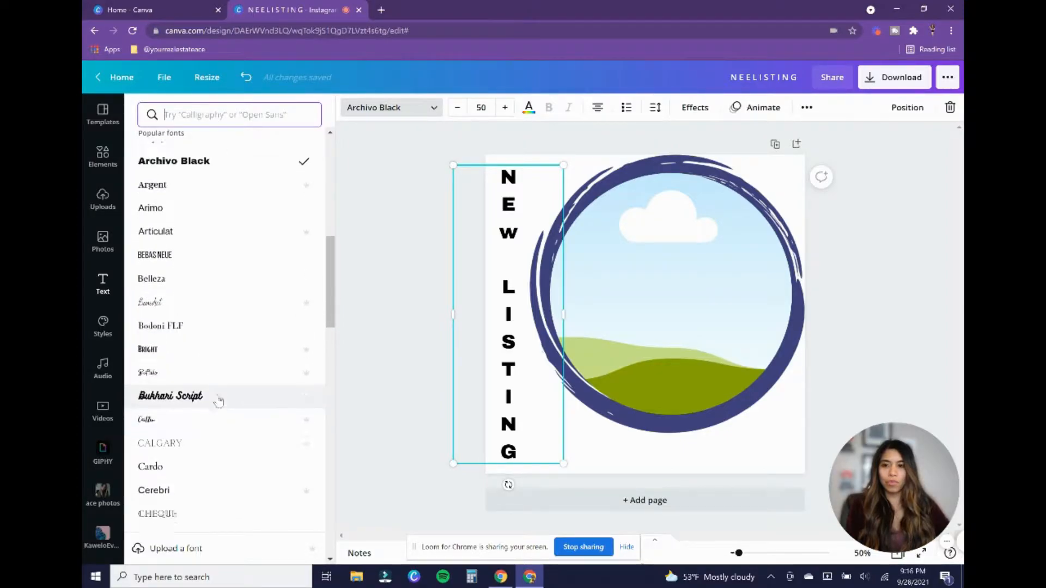
{"action": "scroll", "coordinate": [217, 406], "scroll_direction": "down", "scroll_amount": 5}
{"action": "left_click", "coordinate": [191, 425]}
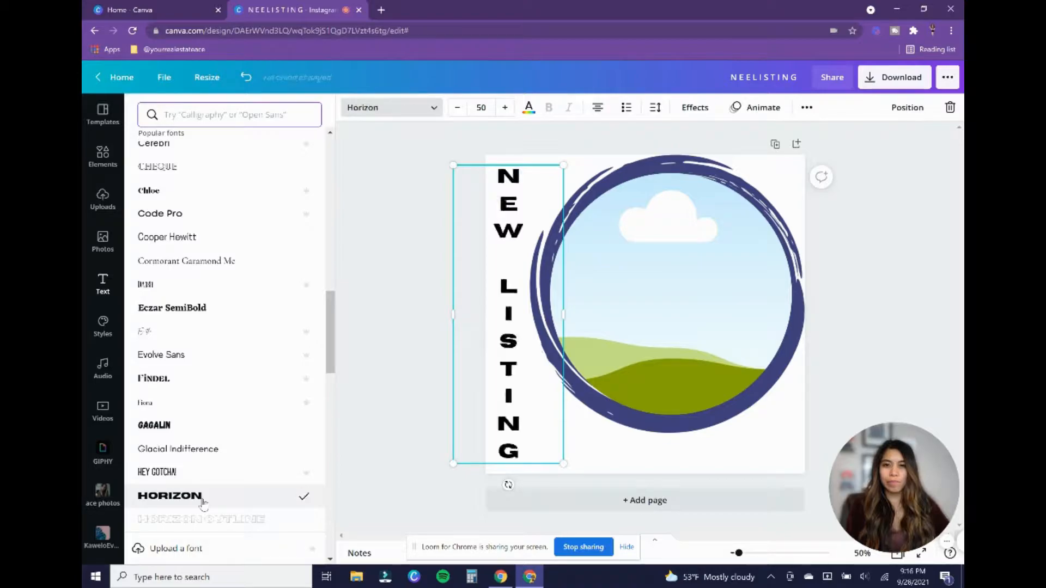
{"action": "left_click", "coordinate": [160, 431]}
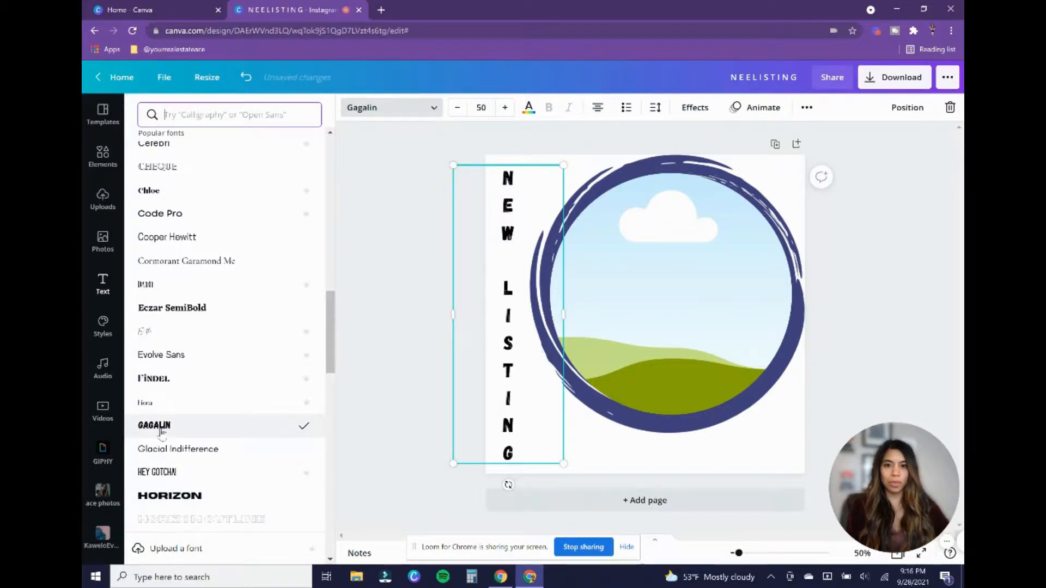
{"action": "left_click", "coordinate": [177, 502]}
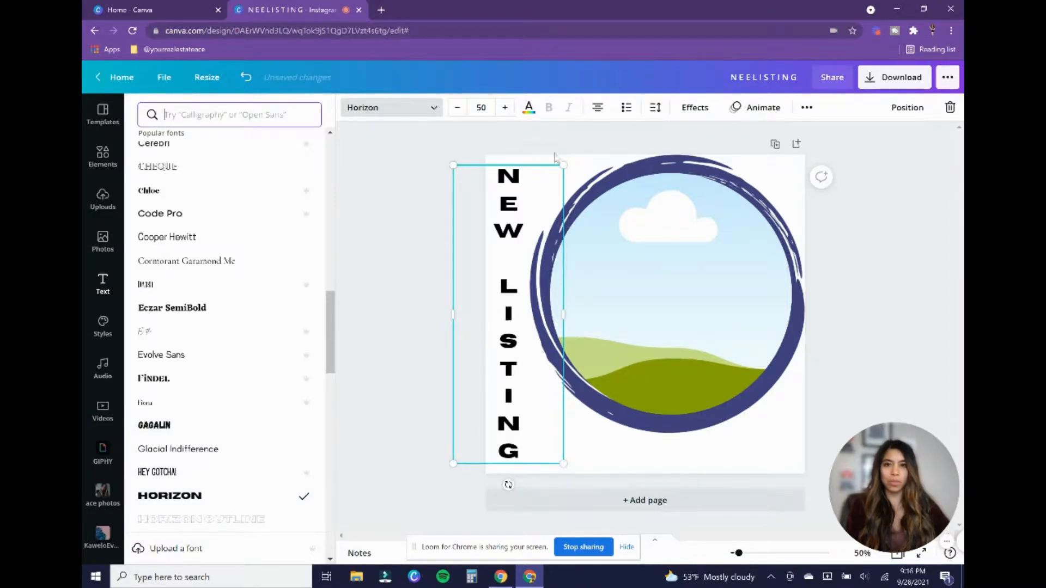
Increase the vertical text's font size to 52 and shift the text up slightly so it fits within the page height.
{"action": "left_click", "coordinate": [505, 107]}
{"action": "left_click", "coordinate": [505, 108]}
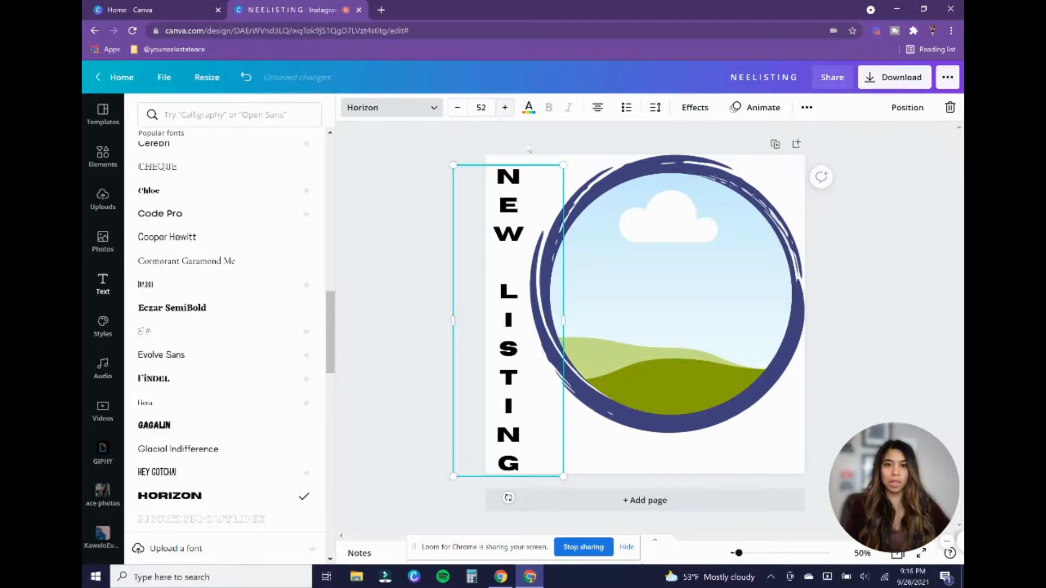
{"action": "left_click", "coordinate": [886, 375]}
{"action": "left_click_drag", "start_coordinate": [511, 363], "coordinate": [511, 358]}
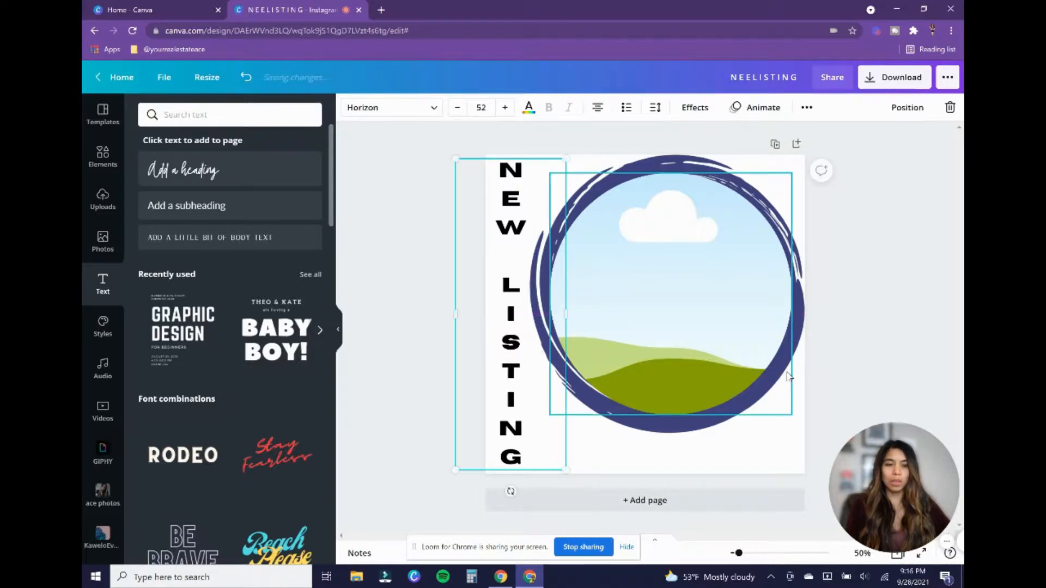
{"action": "left_click", "coordinate": [866, 357]}
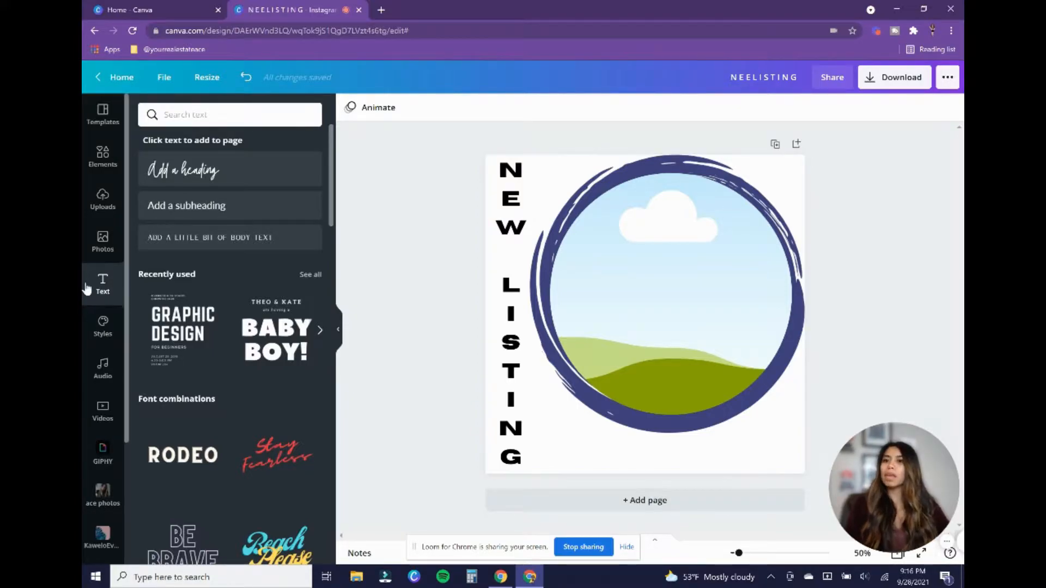
Add a subheading containing the listing's street address and place it below the circle.
{"action": "left_click", "coordinate": [187, 212]}
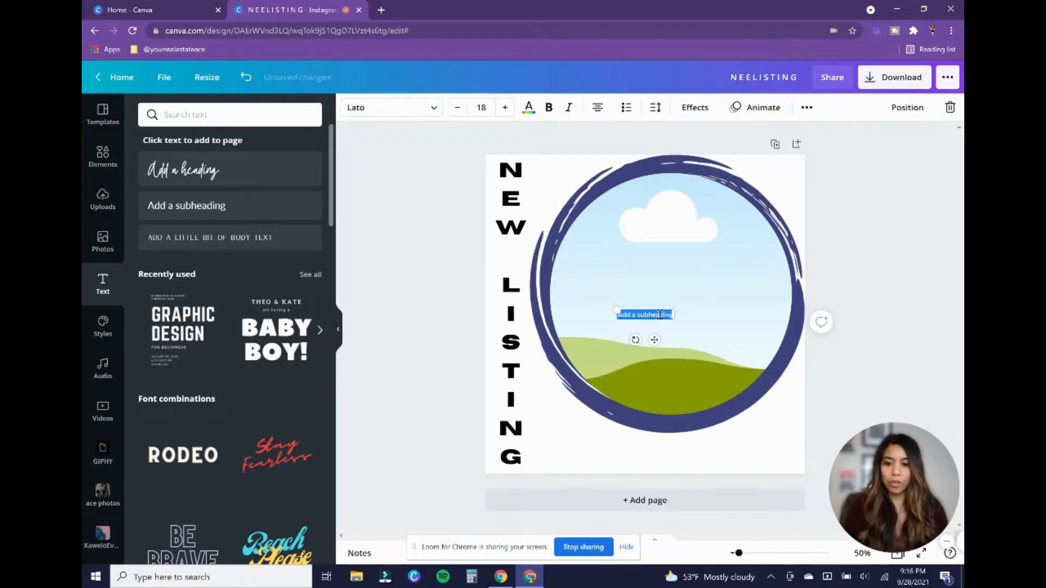
{"action": "key", "text": "BackSpace"}
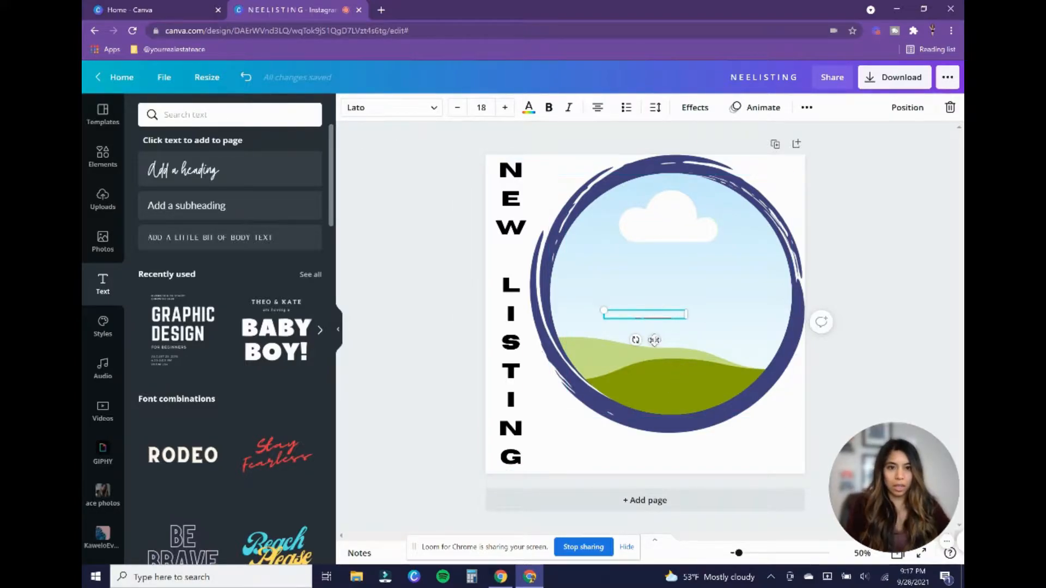
{"action": "left_click_drag", "start_coordinate": [654, 340], "coordinate": [680, 467]}
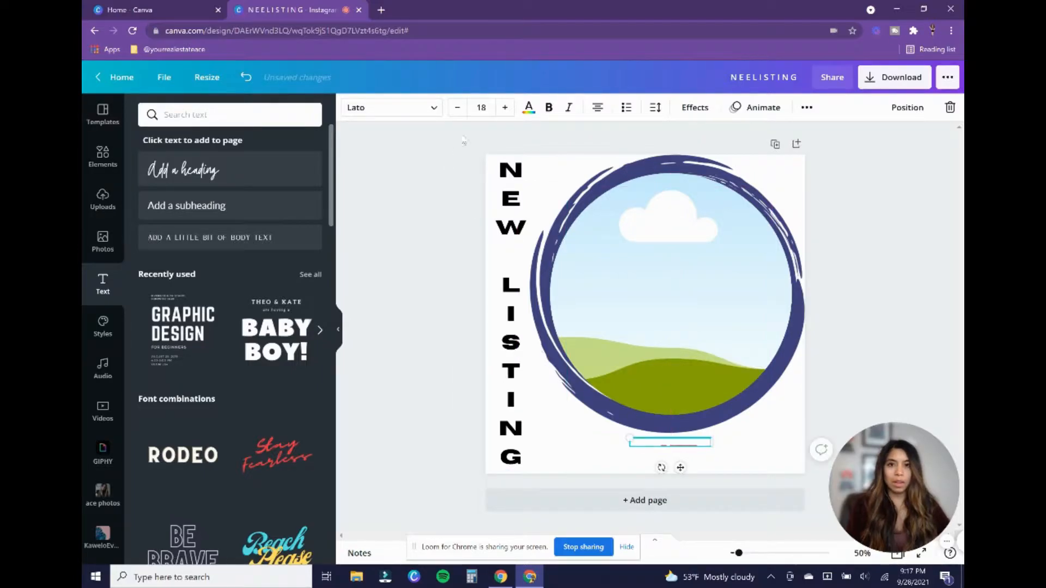
Make the whole address line bold.
{"action": "double_click", "coordinate": [684, 444]}
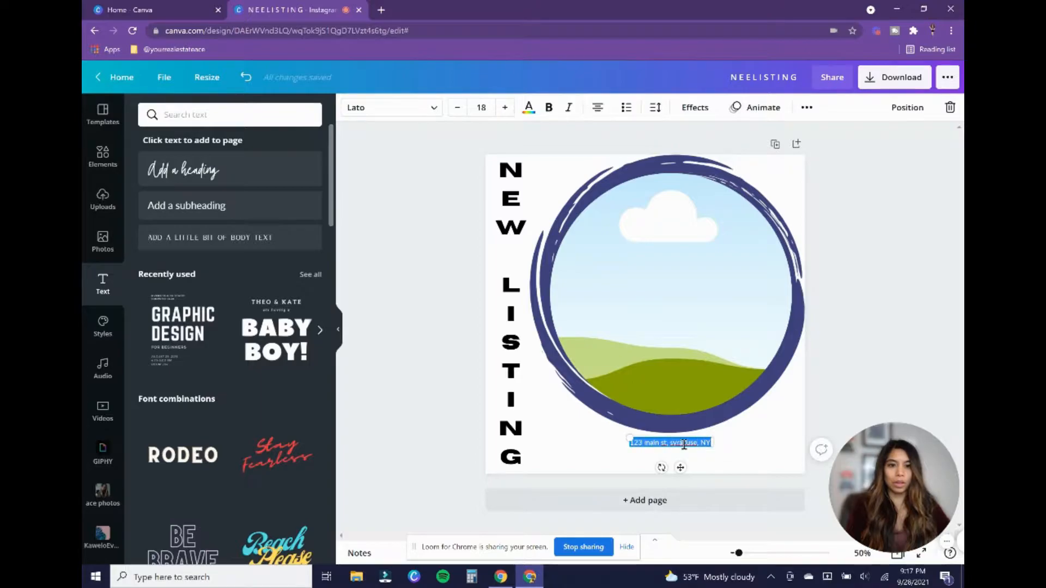
{"action": "left_click", "coordinate": [526, 109]}
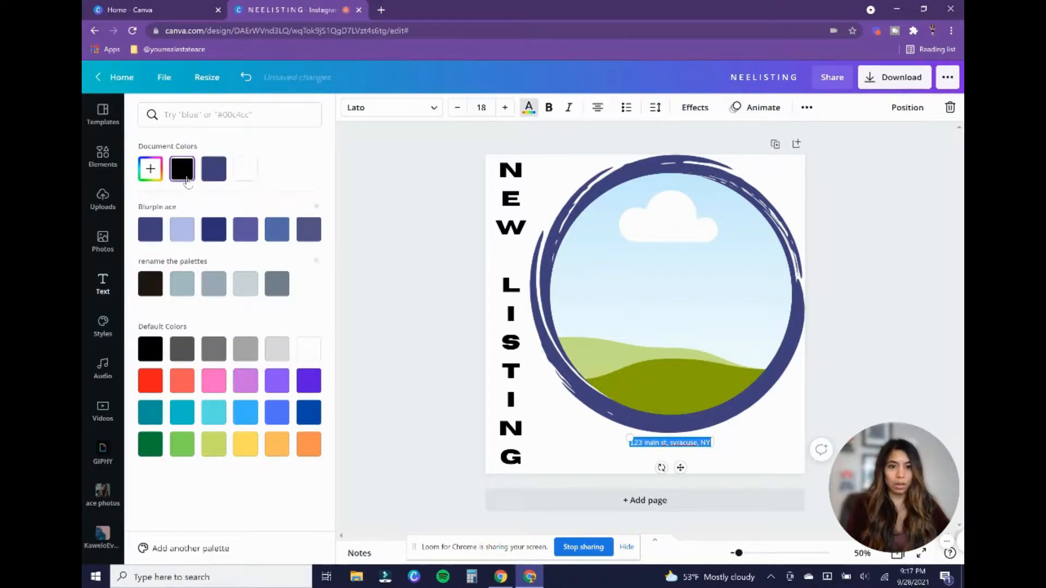
{"action": "left_click", "coordinate": [551, 111]}
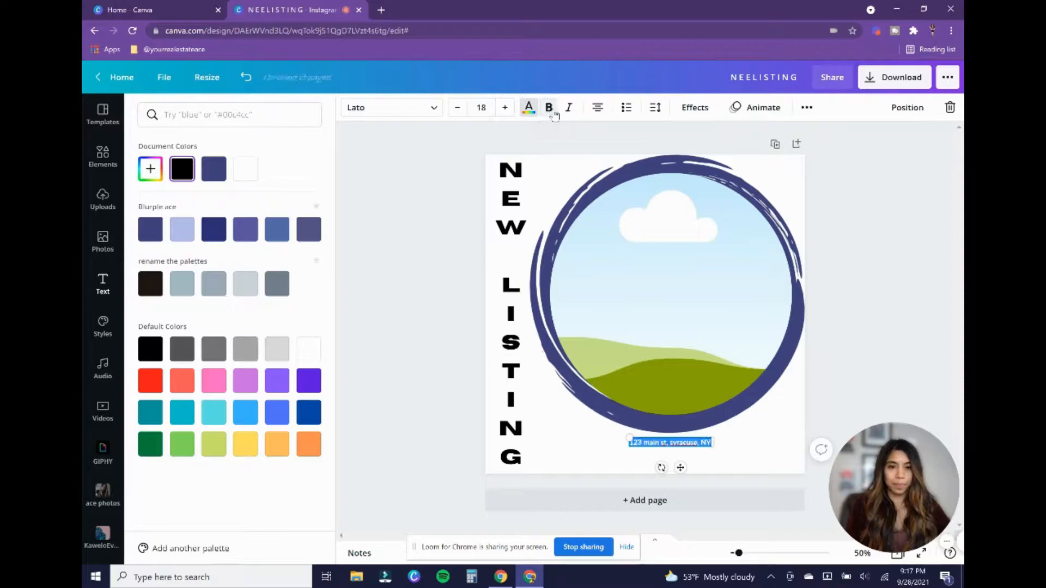
Try enlarging the address text in small increments, then at font size 60.
{"action": "left_click", "coordinate": [506, 109]}
{"action": "left_click", "coordinate": [505, 108]}
{"action": "left_click", "coordinate": [506, 109]}
{"action": "left_click", "coordinate": [506, 108]}
{"action": "left_click", "coordinate": [506, 108]}
{"action": "left_click", "coordinate": [506, 108]}
{"action": "left_click", "coordinate": [506, 109]}
{"action": "left_click", "coordinate": [505, 108]}
{"action": "left_click", "coordinate": [506, 108]}
{"action": "left_click", "coordinate": [506, 109]}
{"action": "left_click", "coordinate": [506, 108]}
{"action": "left_click", "coordinate": [506, 109]}
{"action": "left_click", "coordinate": [479, 108]}
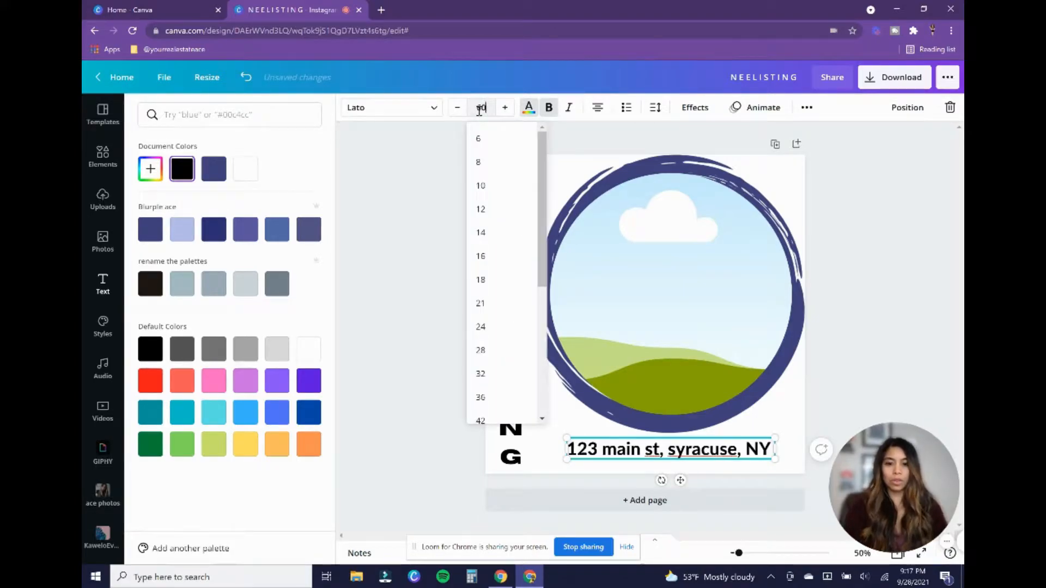
{"action": "type", "text": "60"}
{"action": "key", "text": "Return"}
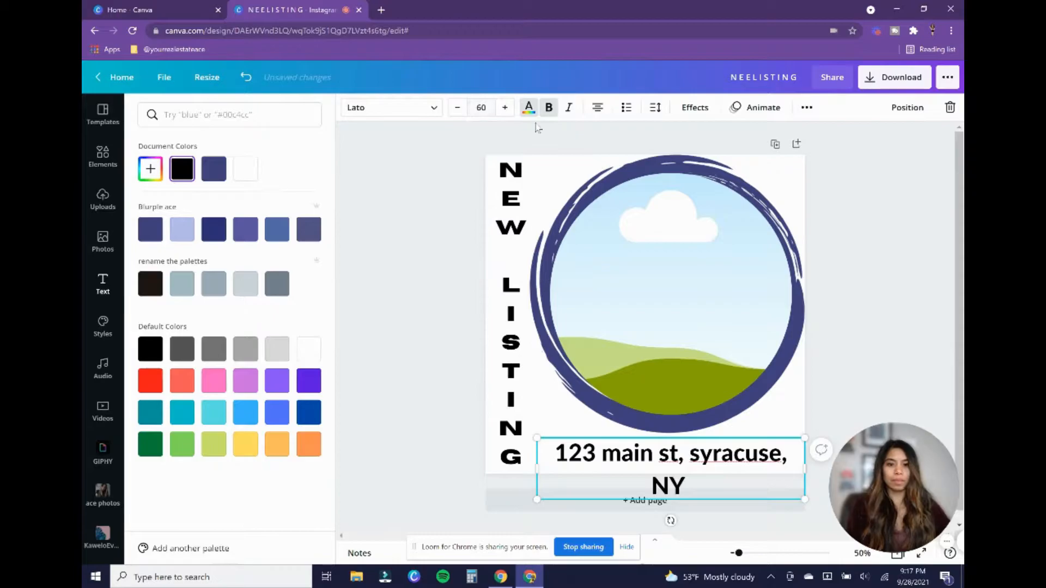
Set the address text's font size to 55 so it fits on one line below the circle.
{"action": "left_click", "coordinate": [479, 108]}
{"action": "type", "text": "3"}
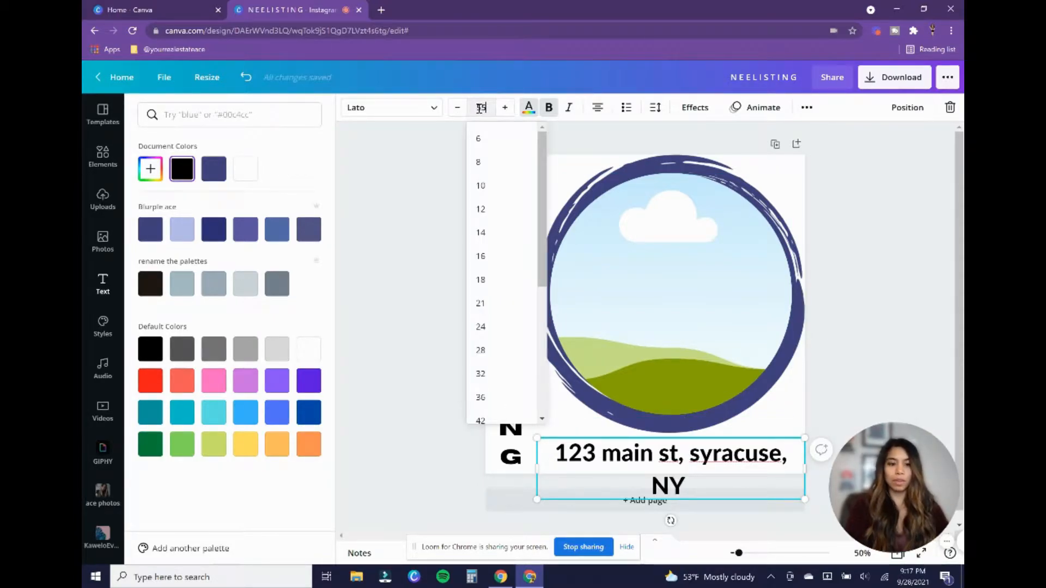
{"action": "type", "text": "5"}
{"action": "key", "text": "Return"}
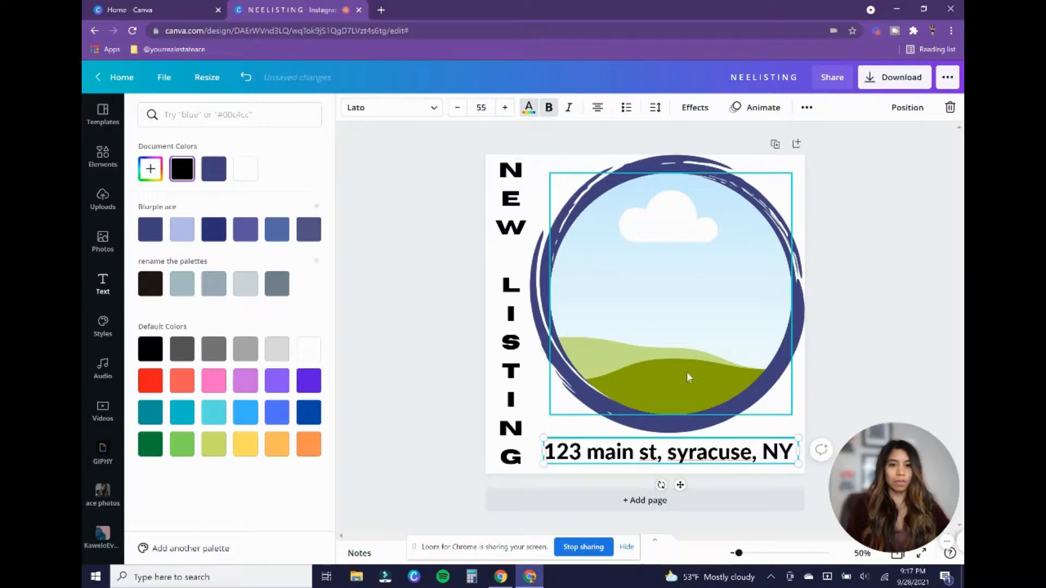
{"action": "left_click", "coordinate": [886, 346]}
{"action": "left_click", "coordinate": [848, 351]}
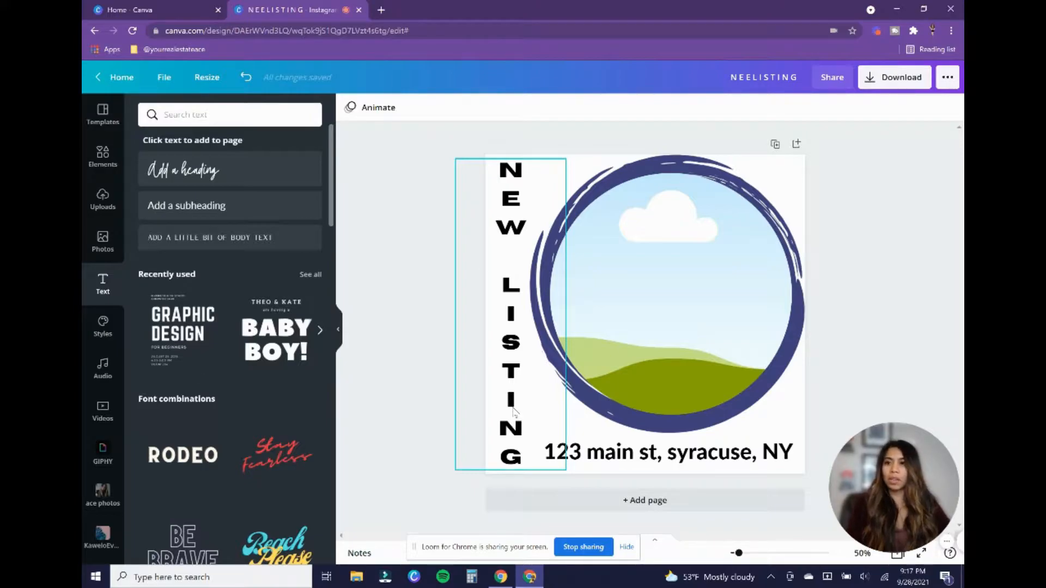
Search the elements for "line" and add the plain solid line to the page.
{"action": "left_click", "coordinate": [103, 158]}
{"action": "left_click", "coordinate": [187, 116]}
{"action": "double_click", "coordinate": [186, 116]}
{"action": "type", "text": "line"}
{"action": "key", "text": "Return"}
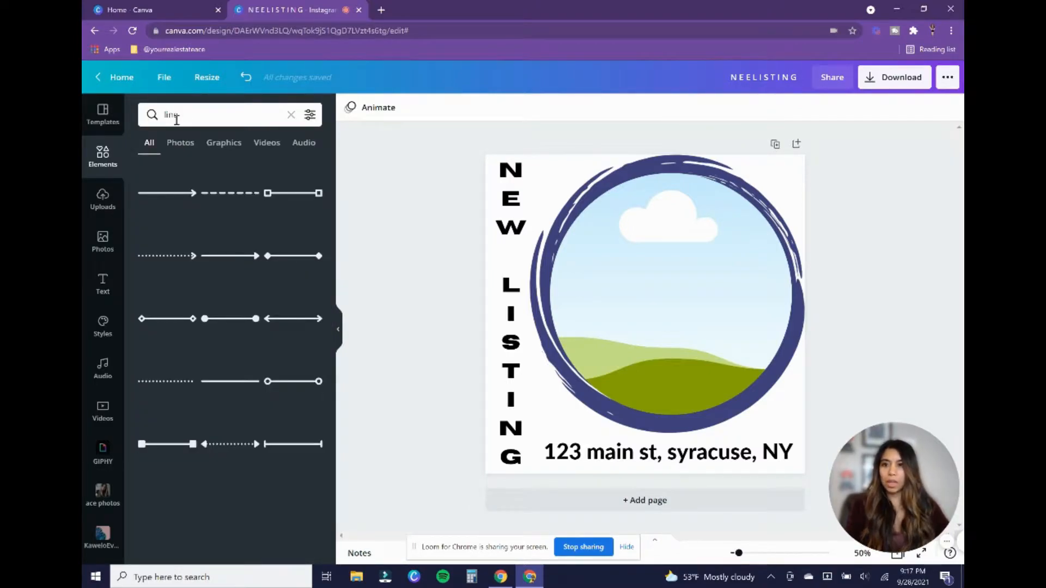
{"action": "left_click", "coordinate": [240, 381]}
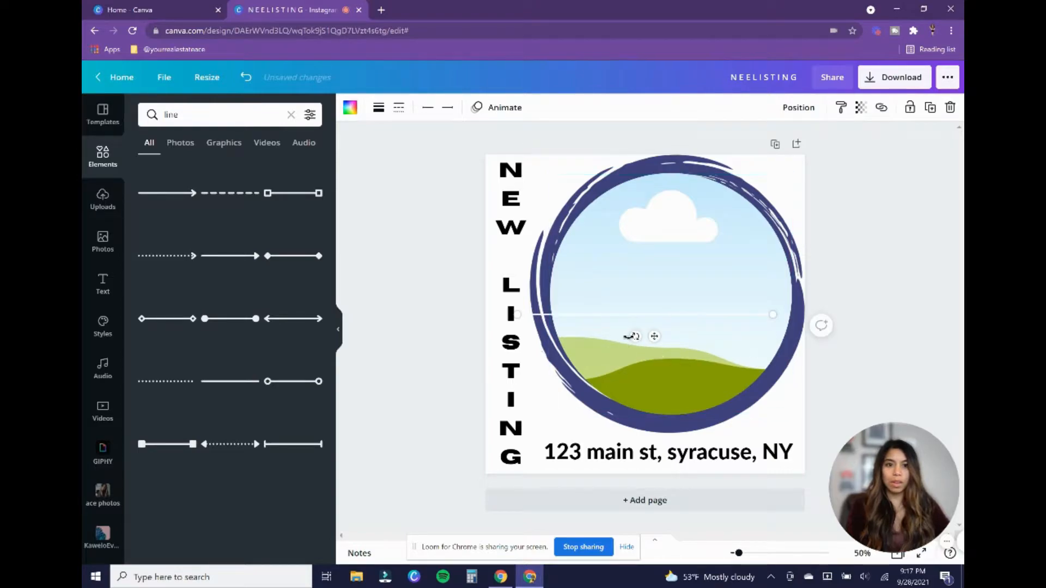
Stand the line vertically between the vertical text and the circle and color it dark navy from the Blurple ace palette.
{"action": "left_click_drag", "start_coordinate": [634, 336], "coordinate": [509, 322]}
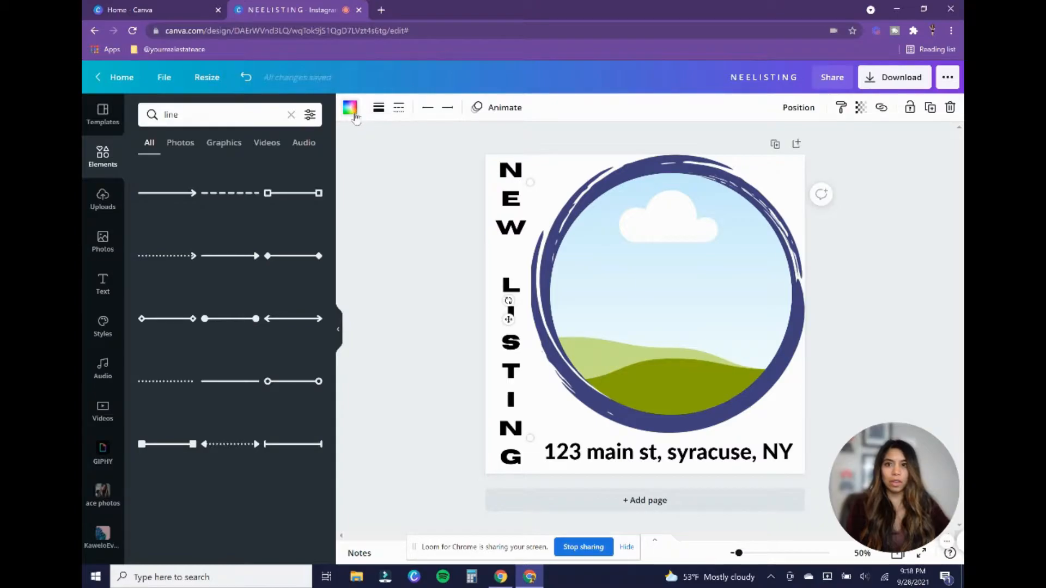
{"action": "left_click", "coordinate": [349, 107]}
{"action": "left_click", "coordinate": [214, 229]}
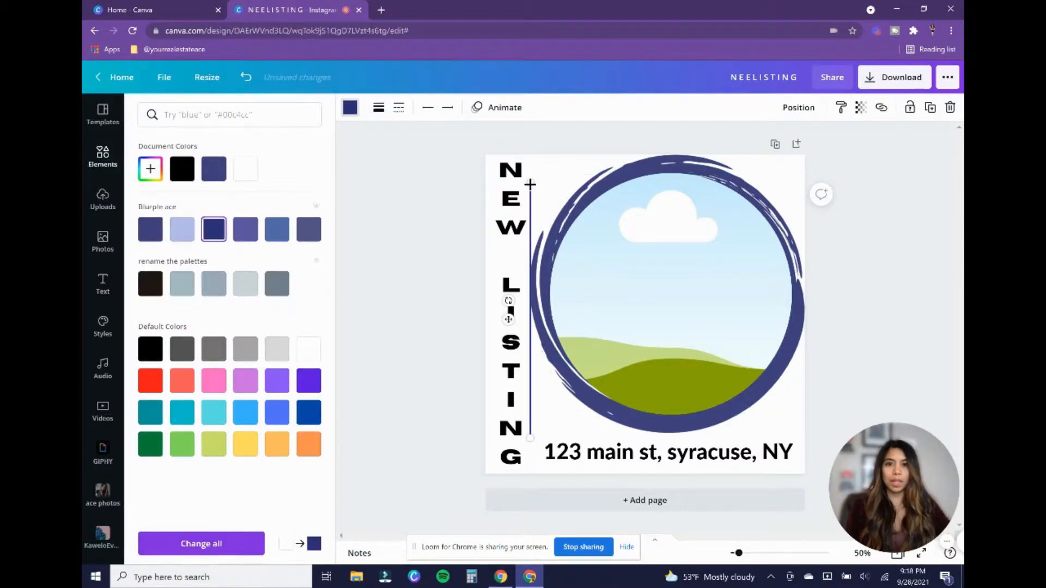
Extend both ends of the vertical line to the page's full height and nudge it slightly toward the vertical text.
{"action": "left_click_drag", "start_coordinate": [530, 181], "coordinate": [531, 157]}
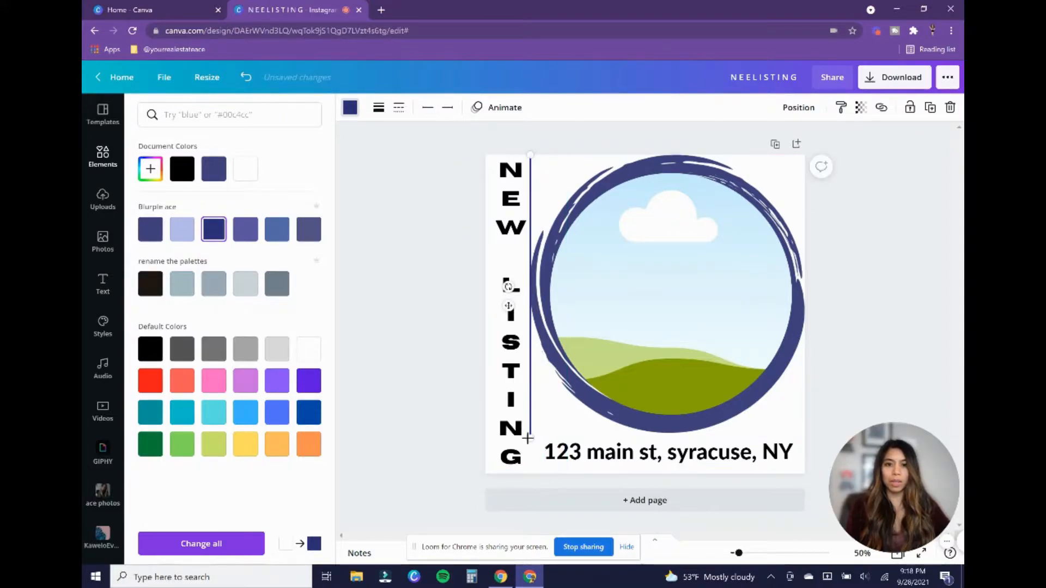
{"action": "left_click_drag", "start_coordinate": [531, 438], "coordinate": [527, 473]}
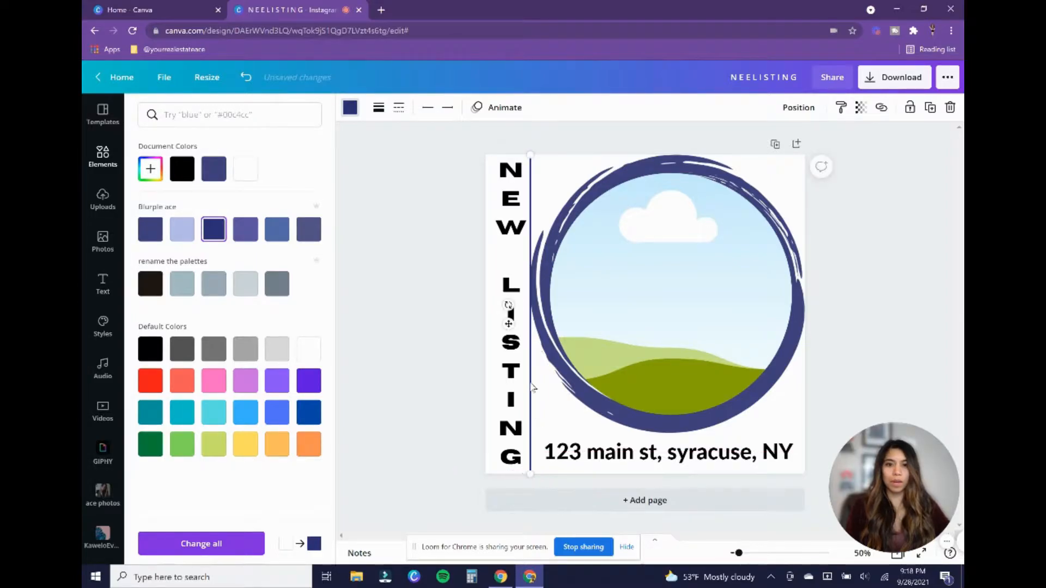
{"action": "left_click_drag", "start_coordinate": [508, 324], "coordinate": [505, 325]}
Nudge the vertical text away from the line and narrow its text box to fit the strip beside the line.
{"action": "left_click_drag", "start_coordinate": [512, 362], "coordinate": [506, 362]}
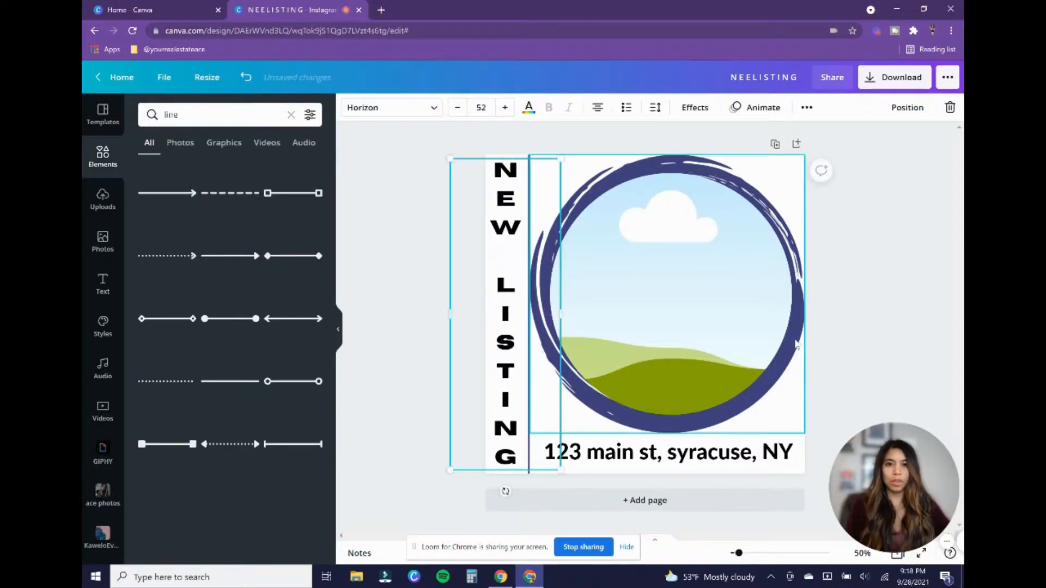
{"action": "left_click_drag", "start_coordinate": [560, 313], "coordinate": [520, 314]}
{"action": "left_click", "coordinate": [866, 297]}
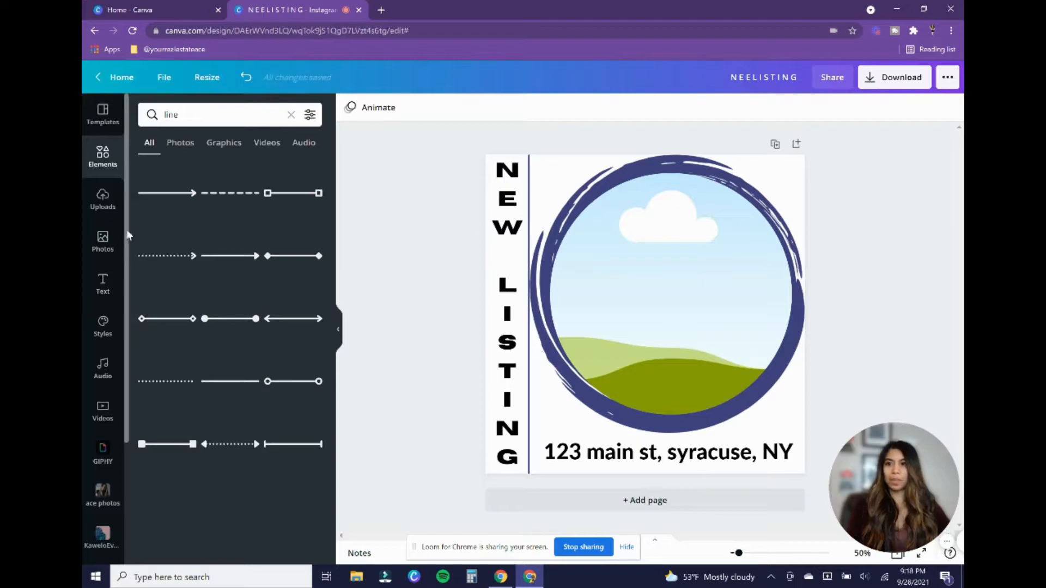
Place the uploaded photo of the white two-story house with the parked white SUV into the circular frame.
{"action": "left_click", "coordinate": [105, 211]}
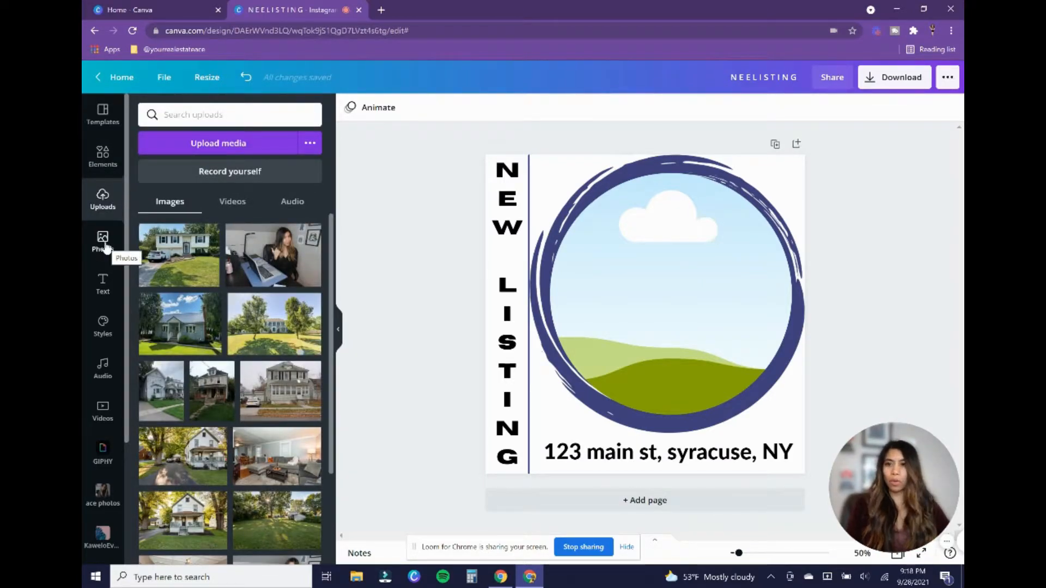
{"action": "left_click", "coordinate": [183, 267]}
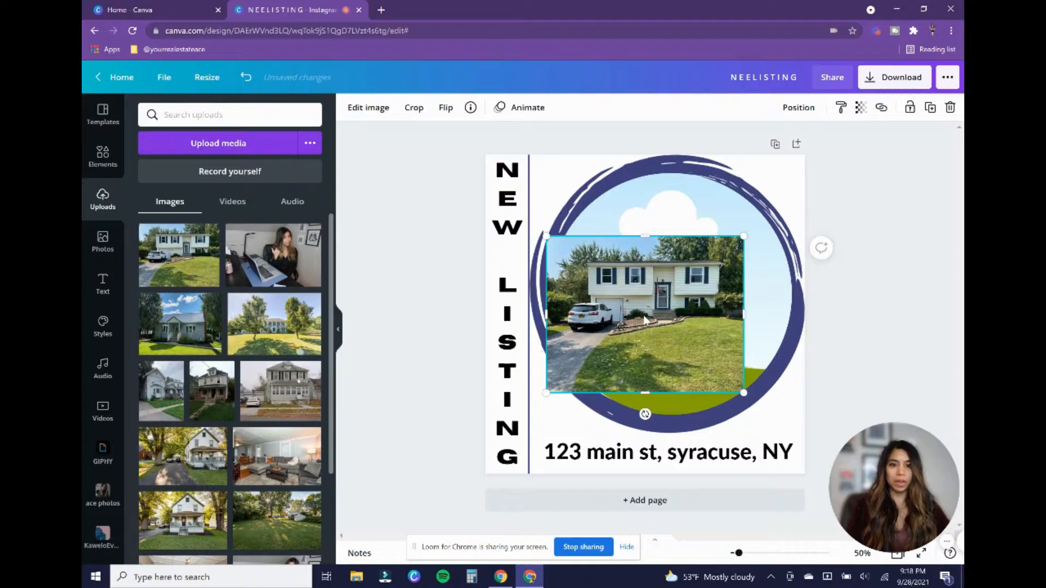
{"action": "left_click_drag", "start_coordinate": [646, 321], "coordinate": [685, 324]}
Enlarge the house photo inside the circular frame and shift it left so the house fills the circle.
{"action": "double_click", "coordinate": [697, 321]}
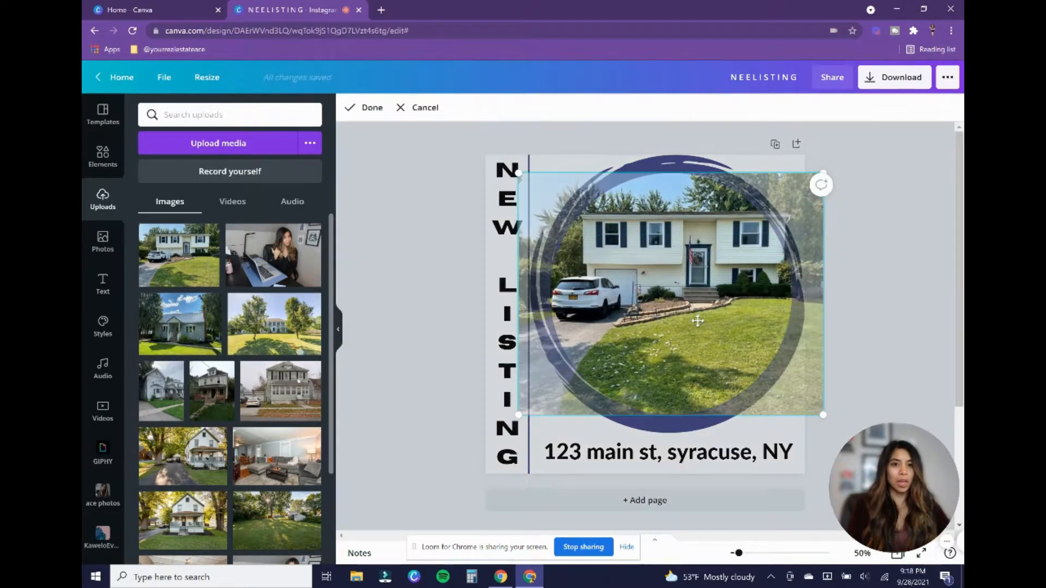
{"action": "left_click_drag", "start_coordinate": [823, 415], "coordinate": [922, 493]}
{"action": "left_click_drag", "start_coordinate": [689, 325], "coordinate": [614, 329]}
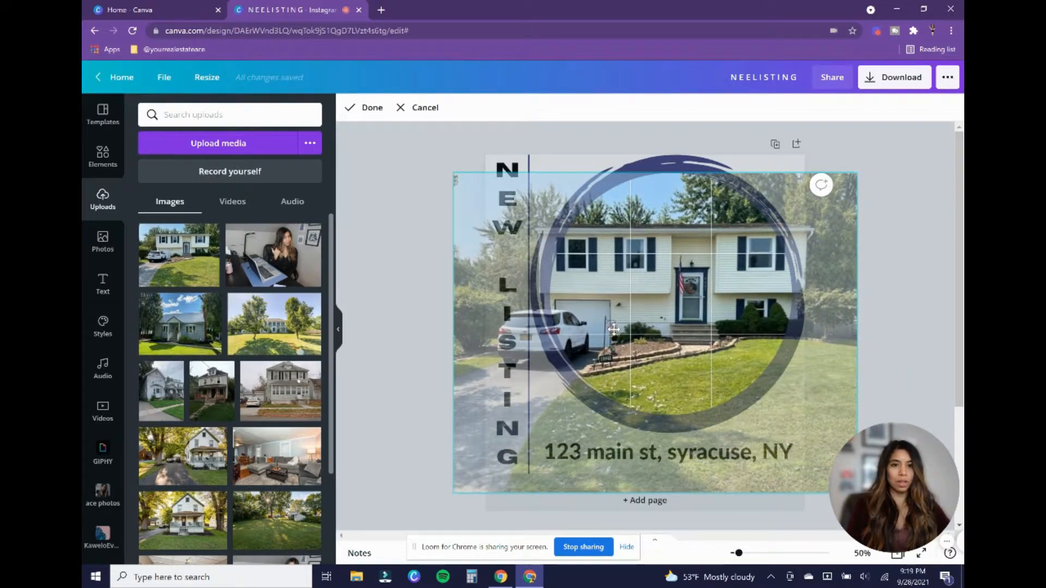
{"action": "left_click", "coordinate": [928, 180]}
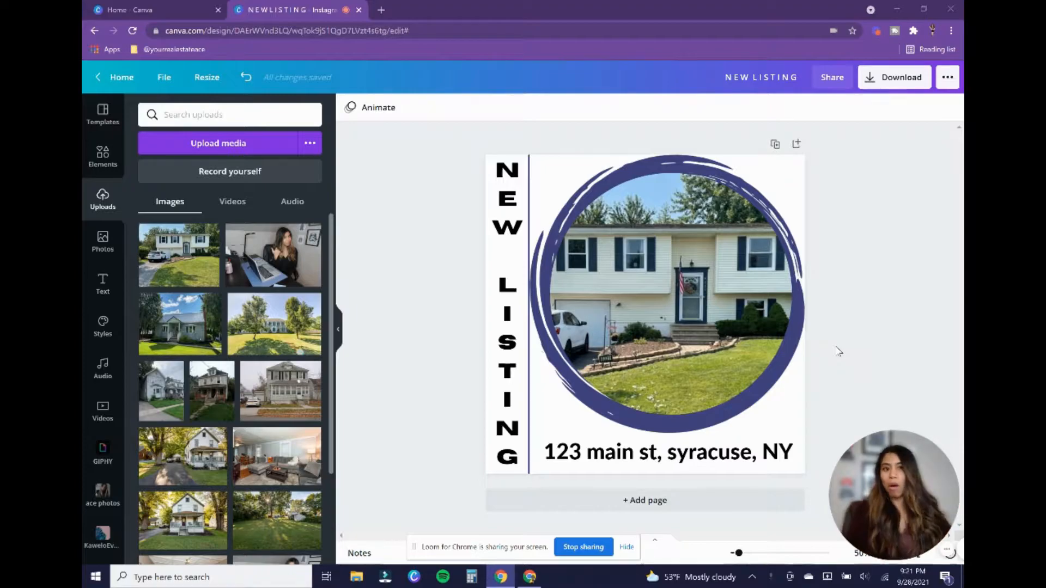
Duplicate the New Listing page and replace the copy's vertical text with UNDER CONTRACT, leaving a gap between the two words.
{"action": "left_click", "coordinate": [775, 146]}
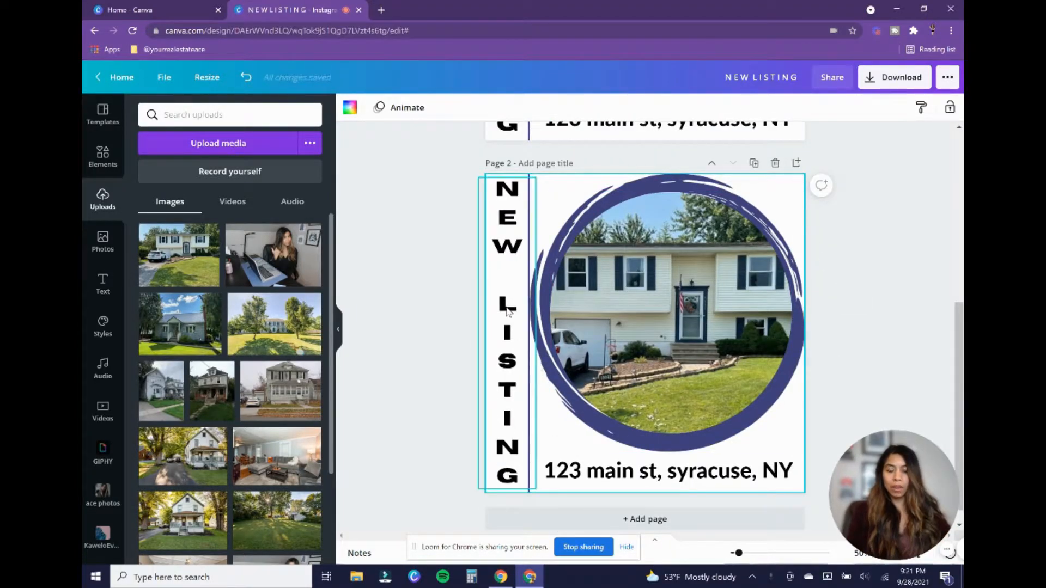
{"action": "left_click", "coordinate": [507, 311]}
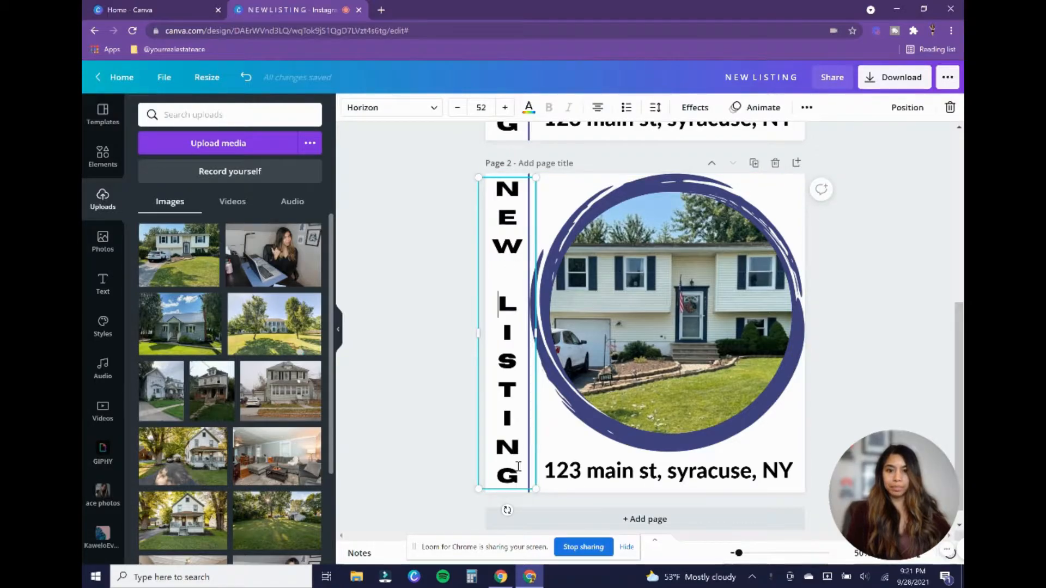
{"action": "key", "text": "BackSpace"}
{"action": "key", "text": "BackSpace"}
{"action": "key", "text": "BackSpace"}
{"action": "key", "text": "BackSpace"}
{"action": "key", "text": "BackSpace"}
{"action": "key", "text": "BackSpace"}
{"action": "key", "text": "BackSpace"}
{"action": "key", "text": "BackSpace"}
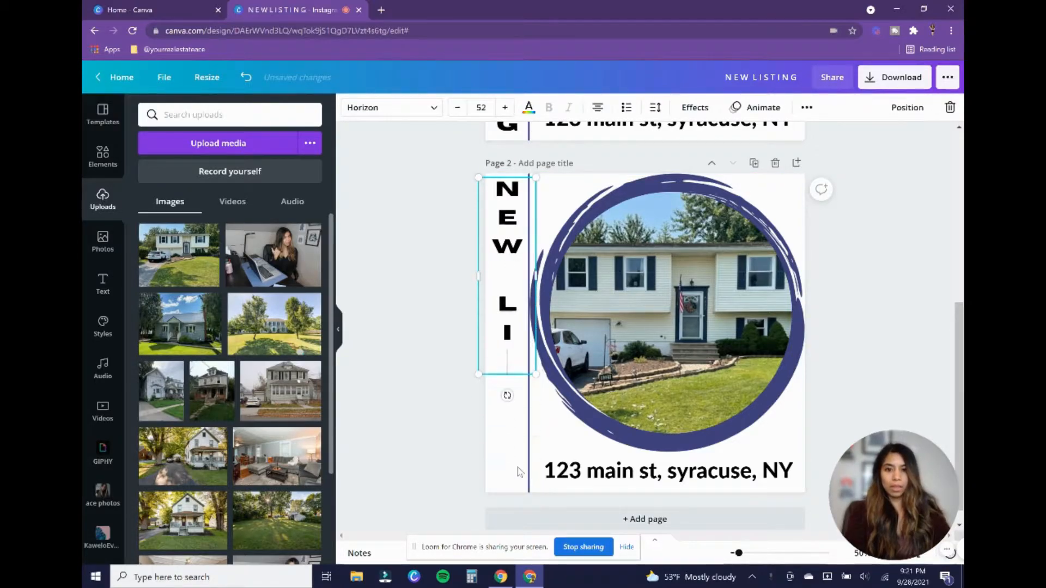
{"action": "key", "text": "BackSpace"}
{"action": "key", "text": "BackSpace"}
{"action": "key", "text": "BackSpace"}
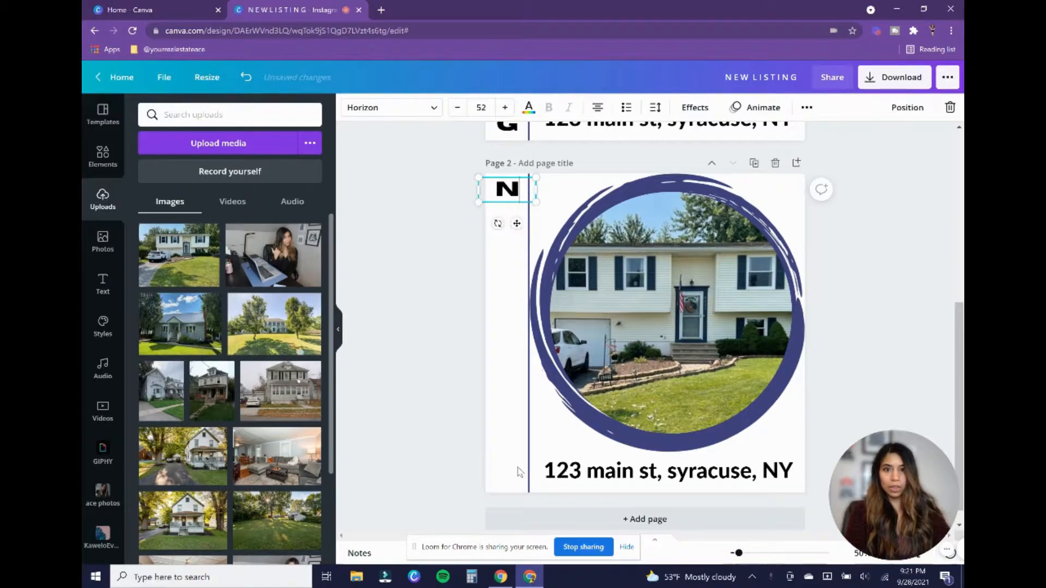
{"action": "type", "text": "UNDER C"}
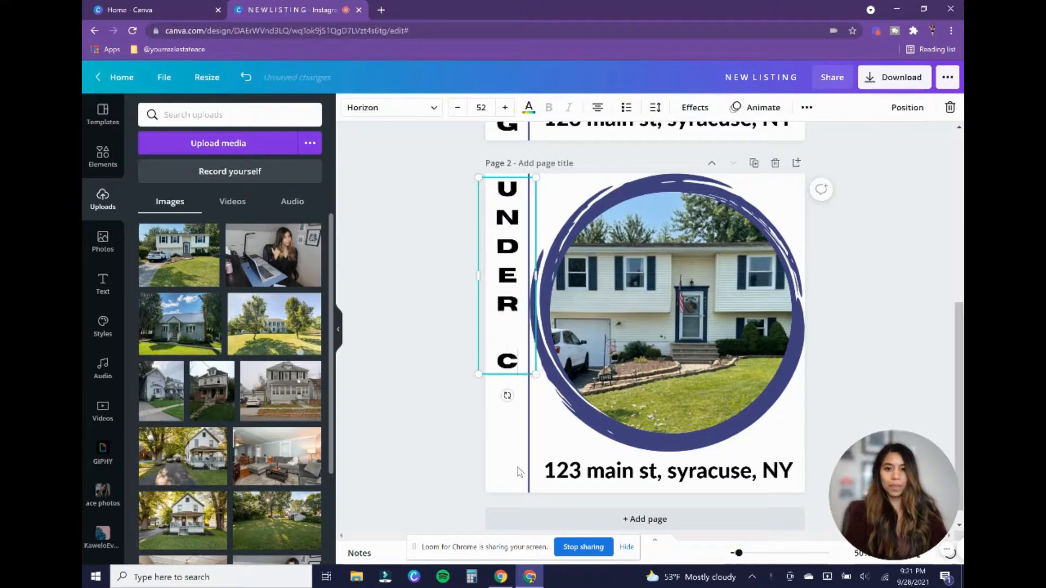
{"action": "type", "text": "ON TRA"}
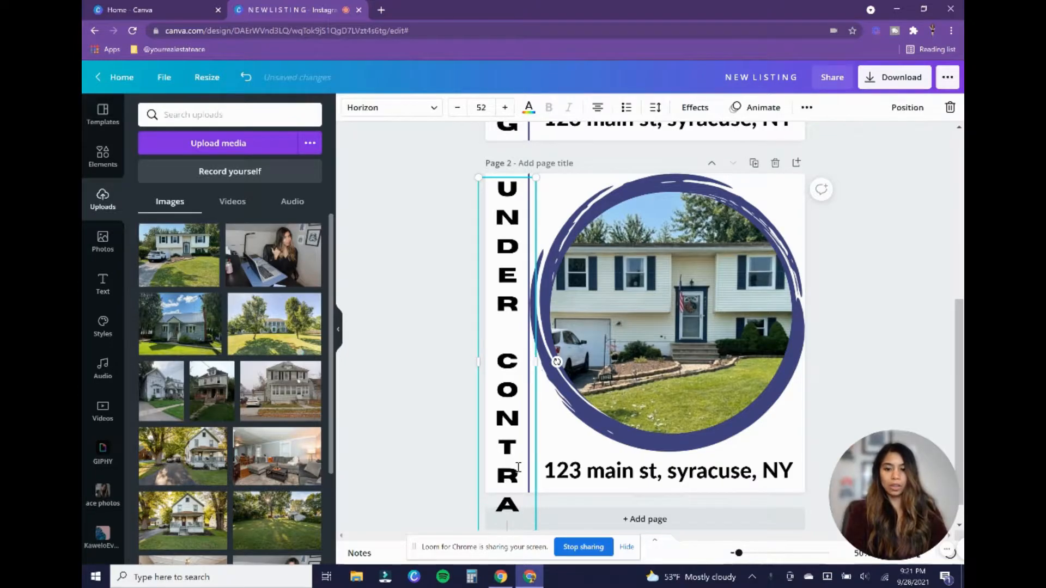
{"action": "type", "text": "CT"}
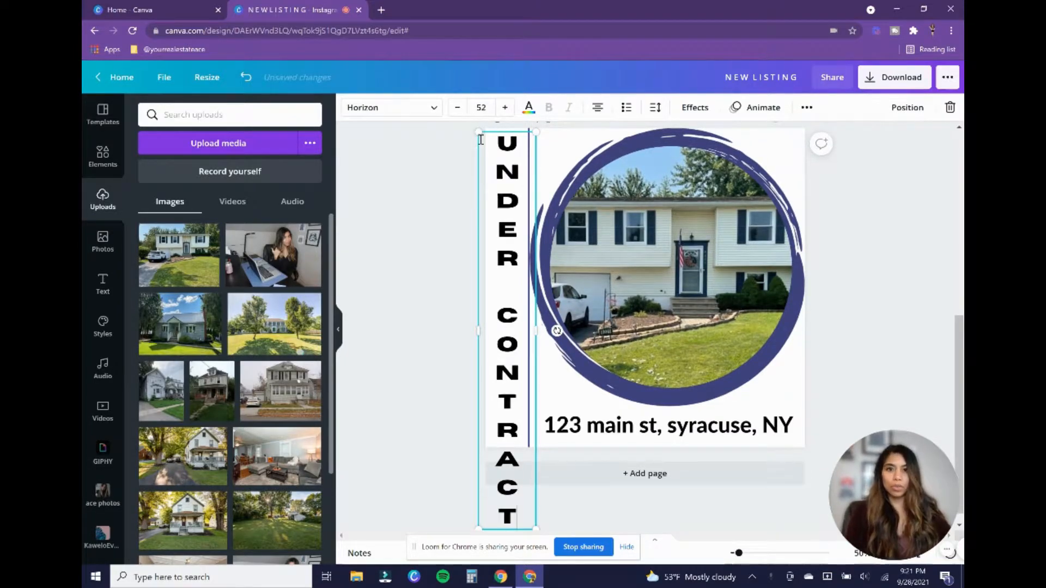
Reduce the whole UNDER CONTRACT text to font size 45.
{"action": "left_click", "coordinate": [457, 108]}
{"action": "left_click", "coordinate": [457, 108]}
{"action": "left_click", "coordinate": [458, 107]}
{"action": "left_click", "coordinate": [457, 108]}
{"action": "left_click_drag", "start_coordinate": [517, 514], "coordinate": [467, 122]}
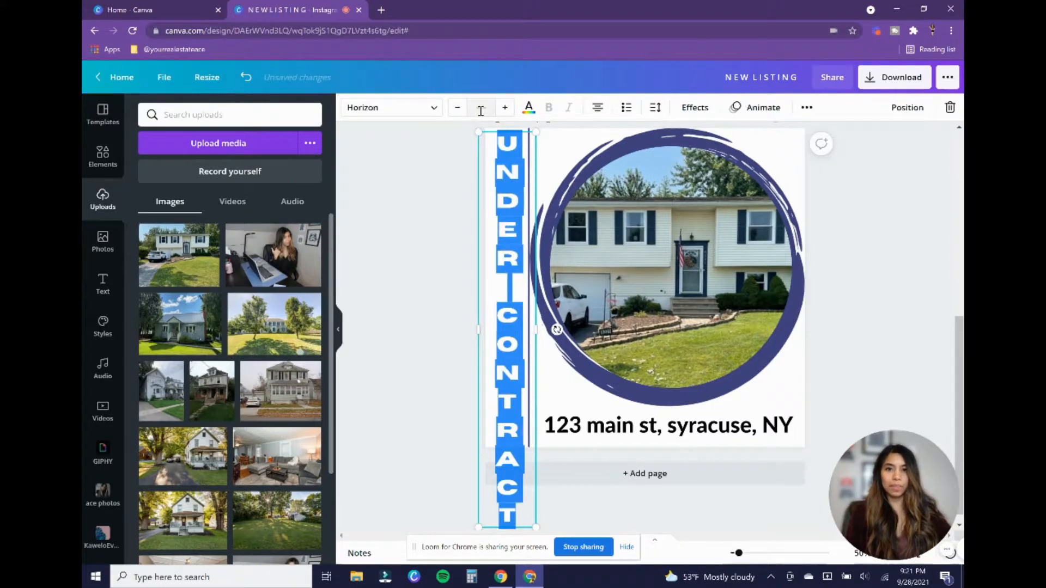
{"action": "left_click", "coordinate": [481, 108]}
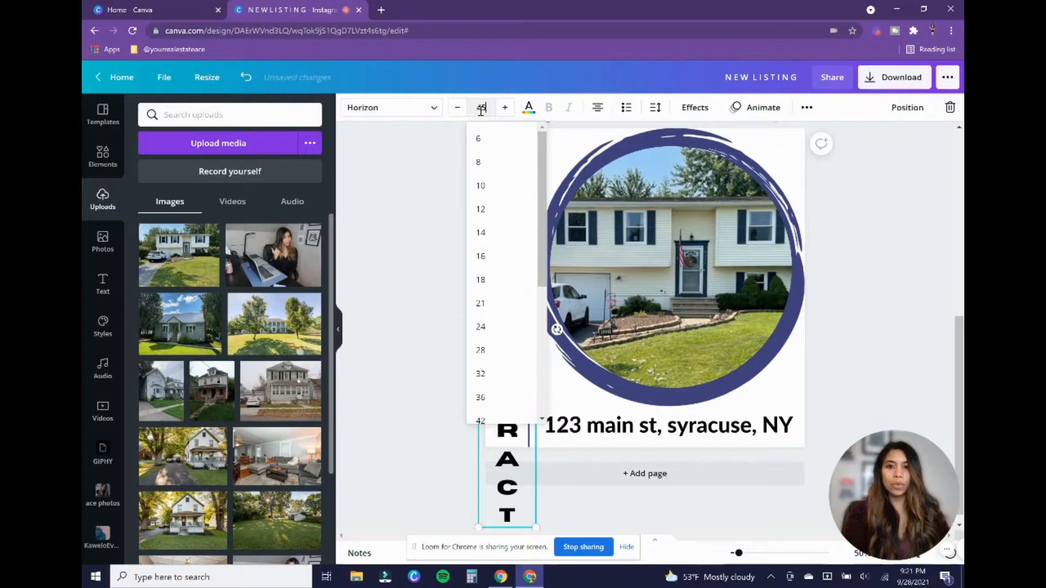
{"action": "type", "text": "45"}
{"action": "key", "text": "Return"}
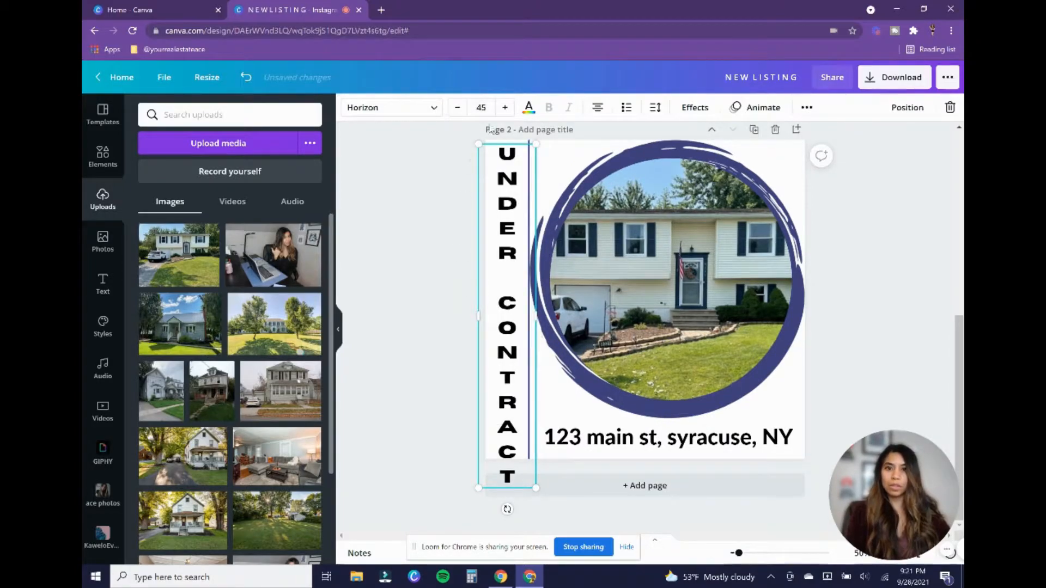
Set the whole UNDER CONTRACT text to font size 40 so it fits the page height.
{"action": "left_click_drag", "start_coordinate": [524, 472], "coordinate": [503, 166]}
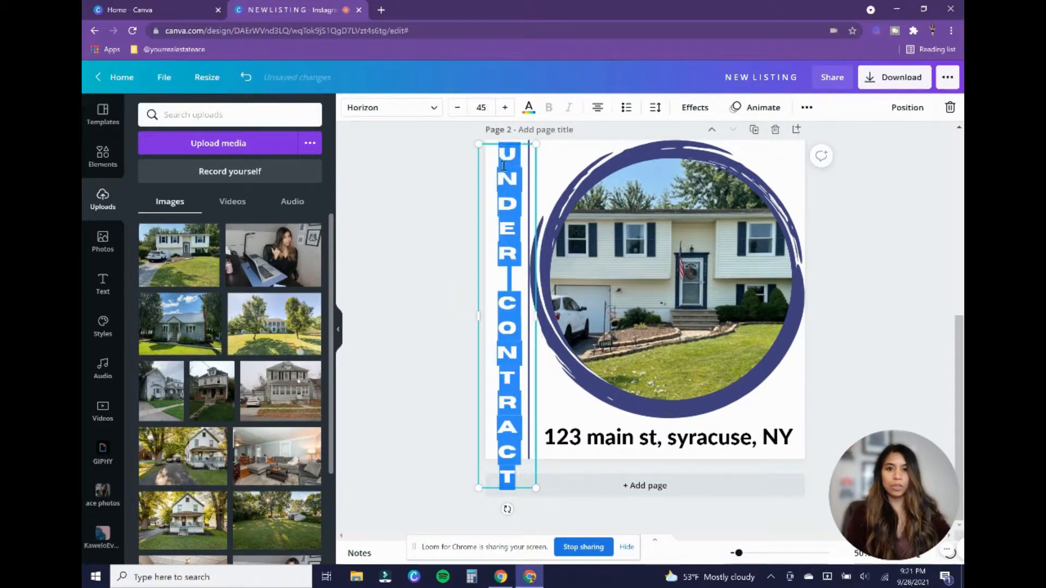
{"action": "left_click", "coordinate": [482, 107]}
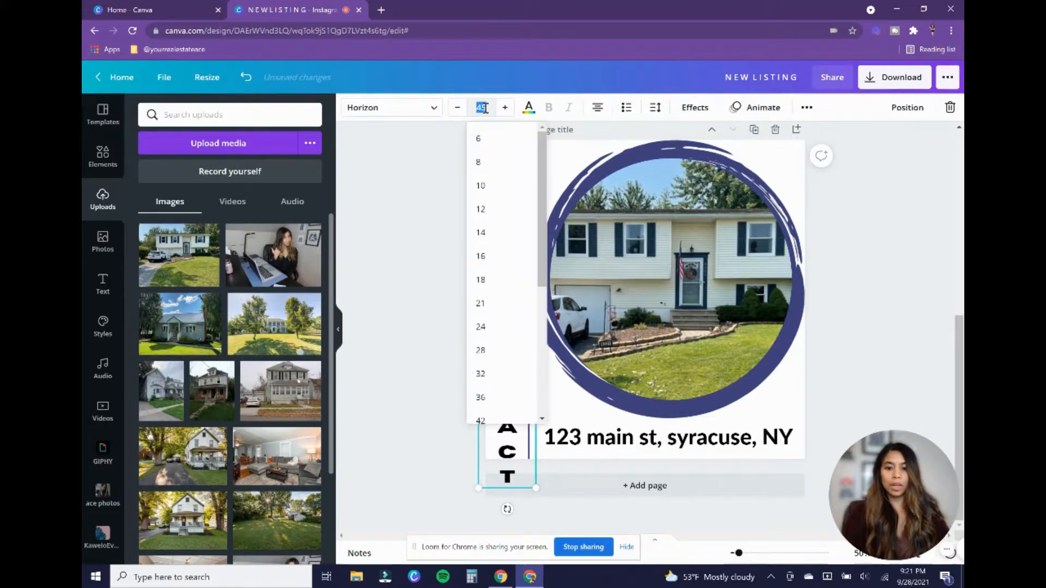
{"action": "type", "text": "40"}
{"action": "key", "text": "Return"}
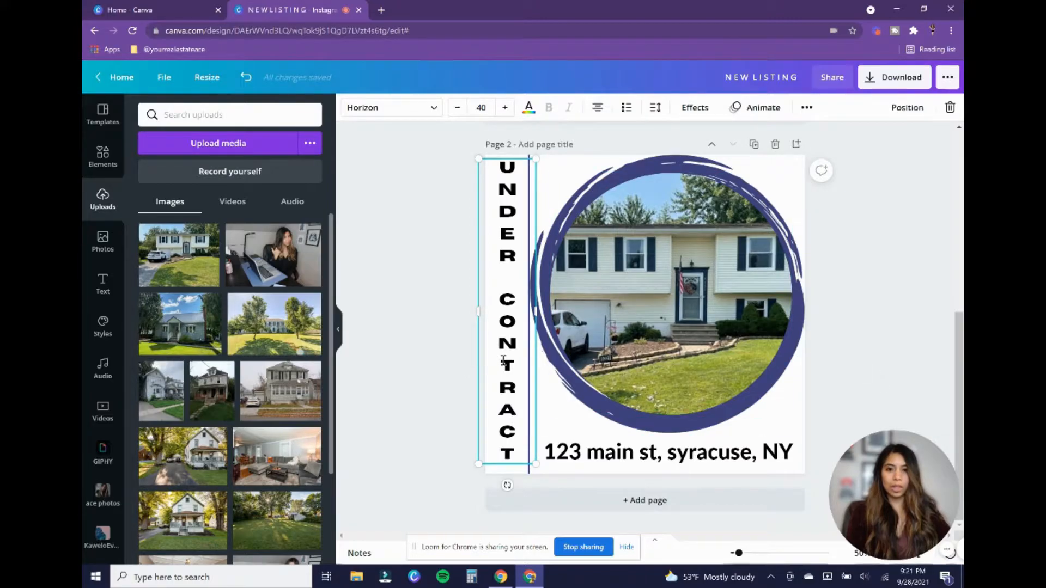
Nudge the UNDER CONTRACT text down so it is vertically centred on the page in the strip beside the line.
{"action": "left_click", "coordinate": [448, 369]}
{"action": "left_click_drag", "start_coordinate": [506, 363], "coordinate": [504, 365]}
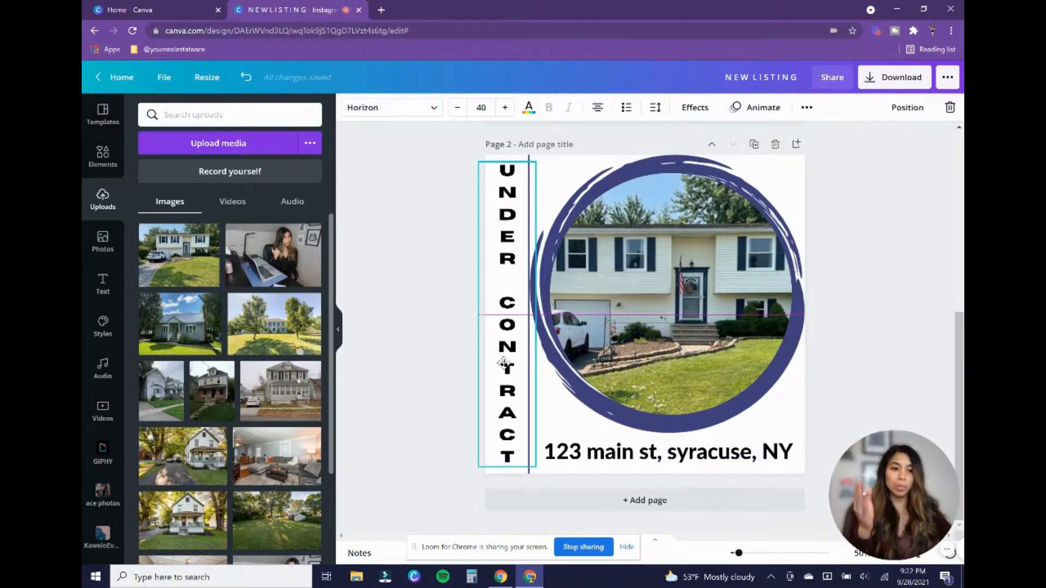
{"action": "left_click_drag", "start_coordinate": [504, 363], "coordinate": [645, 363]}
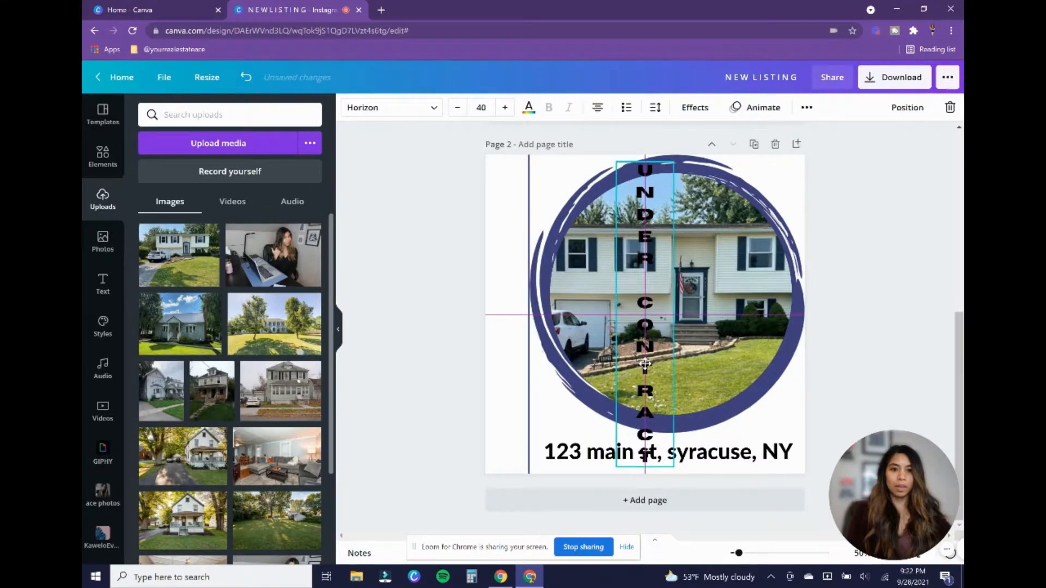
{"action": "left_click_drag", "start_coordinate": [645, 363], "coordinate": [503, 366]}
{"action": "left_click", "coordinate": [908, 318]}
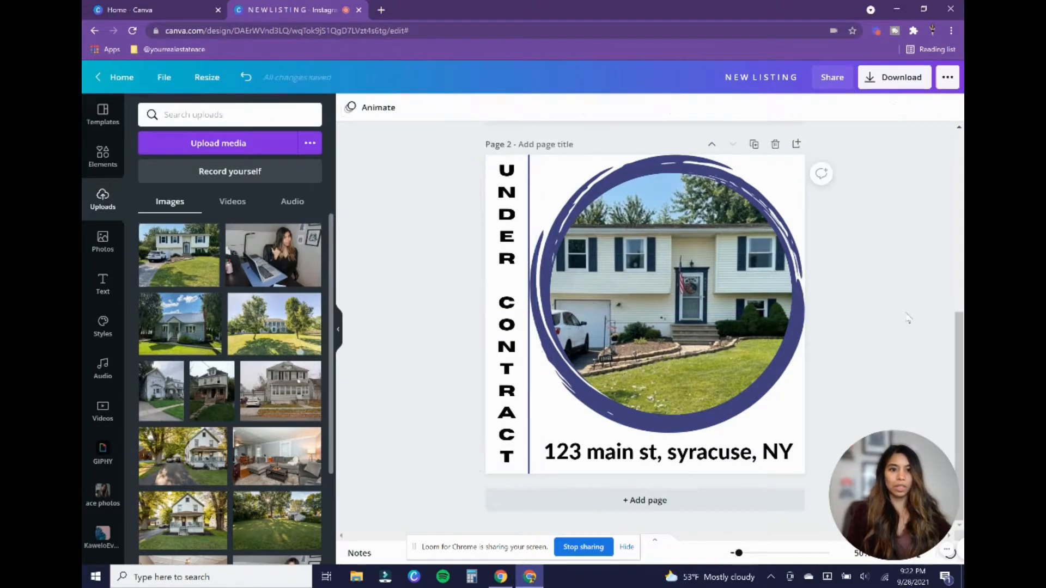
Duplicate the Under Contract page and replace the copy's vertical text with JUST SOLD, leaving a gap between the two words.
{"action": "left_click", "coordinate": [756, 153]}
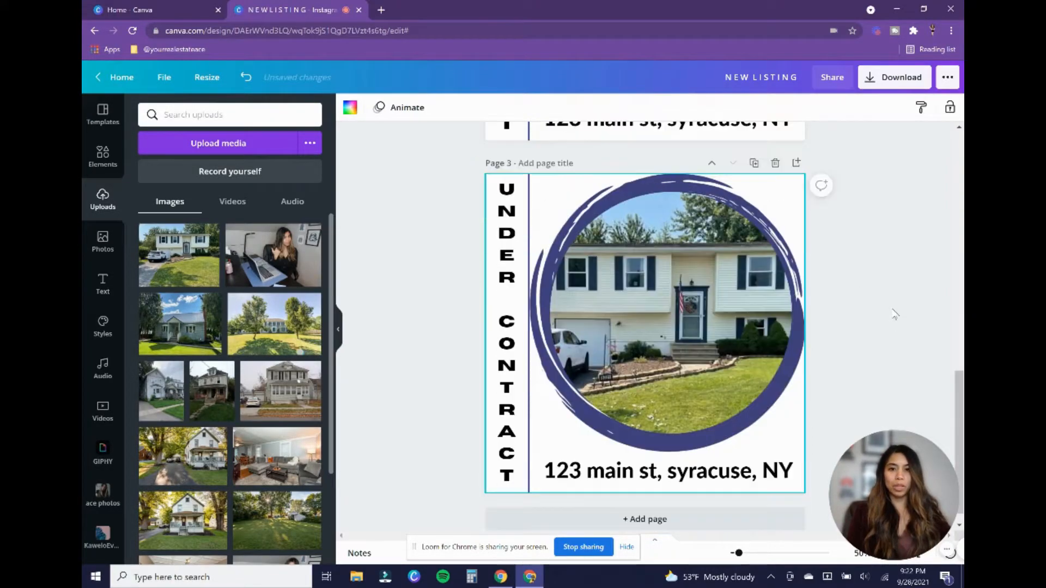
{"action": "left_click", "coordinate": [508, 388]}
{"action": "double_click", "coordinate": [508, 384]}
{"action": "left_click", "coordinate": [518, 418]}
{"action": "left_click_drag", "start_coordinate": [516, 466], "coordinate": [492, 196]}
{"action": "type", "text": "S"}
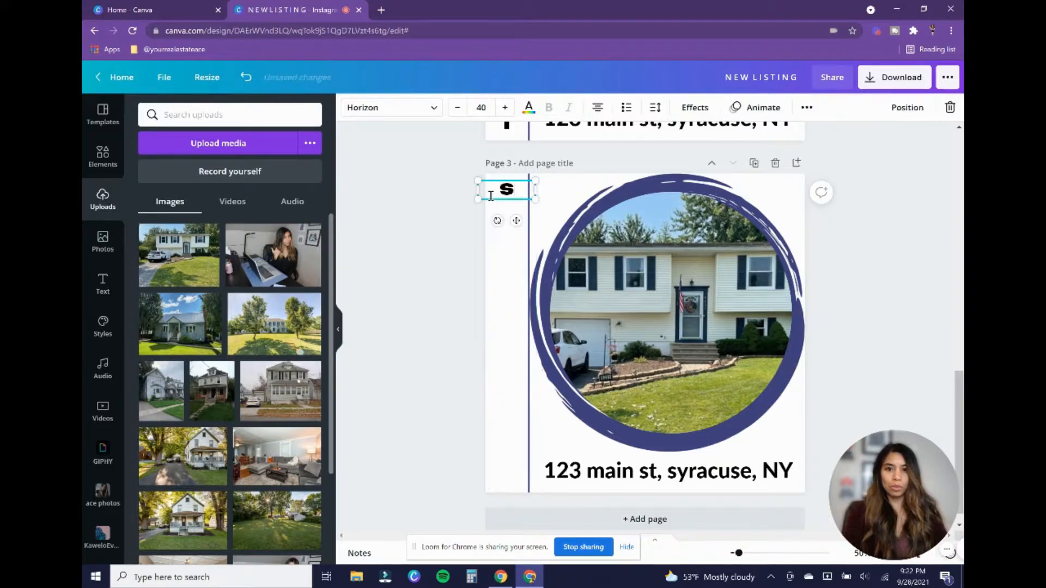
{"action": "key", "text": "Return"}
{"action": "key", "text": "BackSpace"}
{"action": "key", "text": "BackSpace"}
{"action": "type", "text": "J"}
{"action": "key", "text": "Return"}
{"action": "type", "text": "U"}
{"action": "key", "text": "Return"}
{"action": "type", "text": "S"}
{"action": "key", "text": "Return"}
{"action": "type", "text": "T"}
{"action": "key", "text": "Return"}
{"action": "type", "text": "S"}
{"action": "key", "text": "Return"}
{"action": "type", "text": "O"}
{"action": "key", "text": "Return"}
{"action": "type", "text": "L"}
{"action": "key", "text": "Return"}
{"action": "type", "text": "D"}
Set the JUST SOLD text to font size 60 and nudge it down to centre it vertically on the page.
{"action": "left_click_drag", "start_coordinate": [515, 366], "coordinate": [499, 184]}
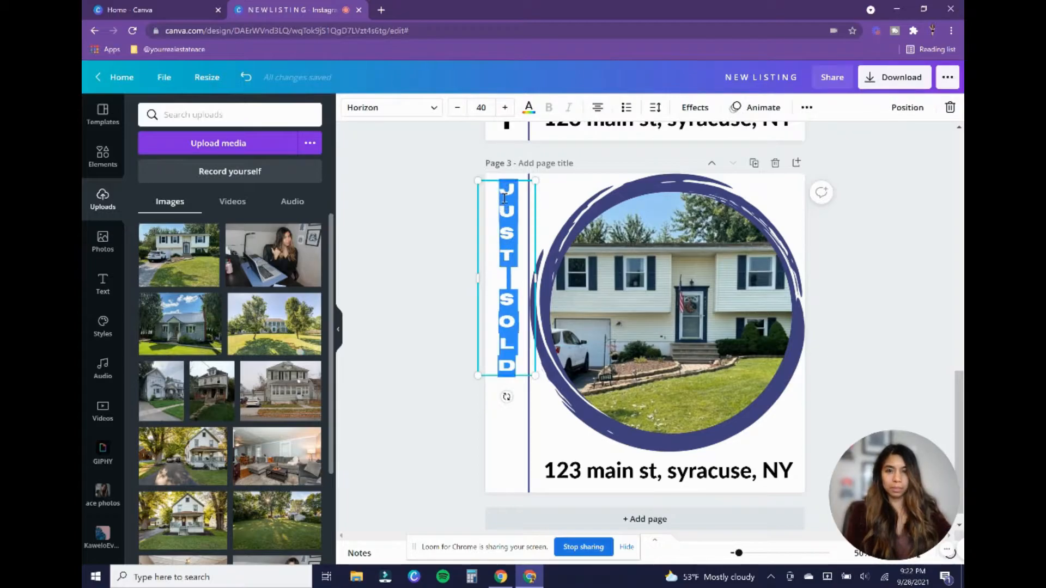
{"action": "left_click", "coordinate": [480, 107]}
{"action": "type", "text": "60"}
{"action": "key", "text": "Return"}
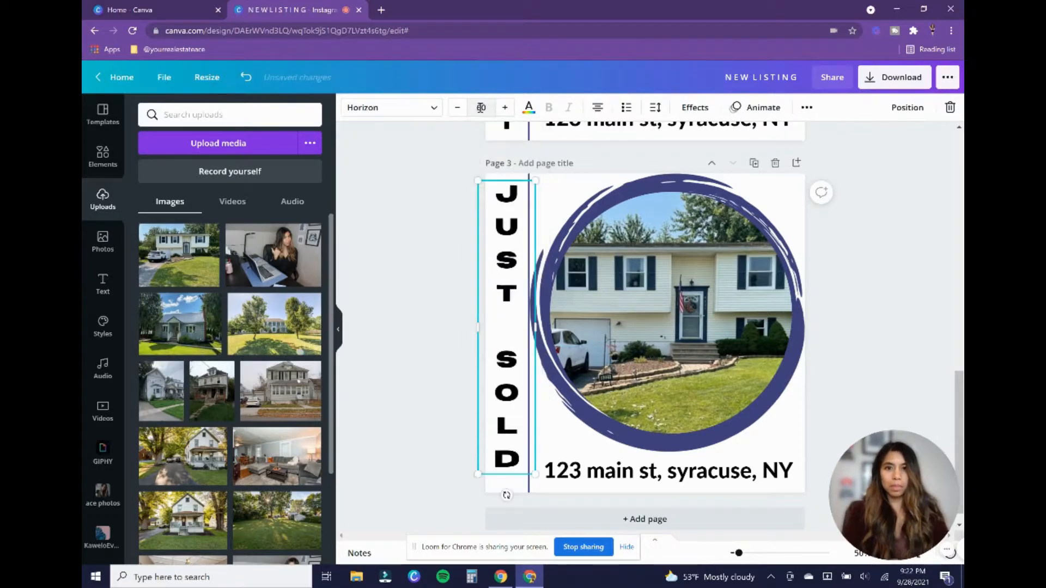
{"action": "left_click", "coordinate": [925, 295]}
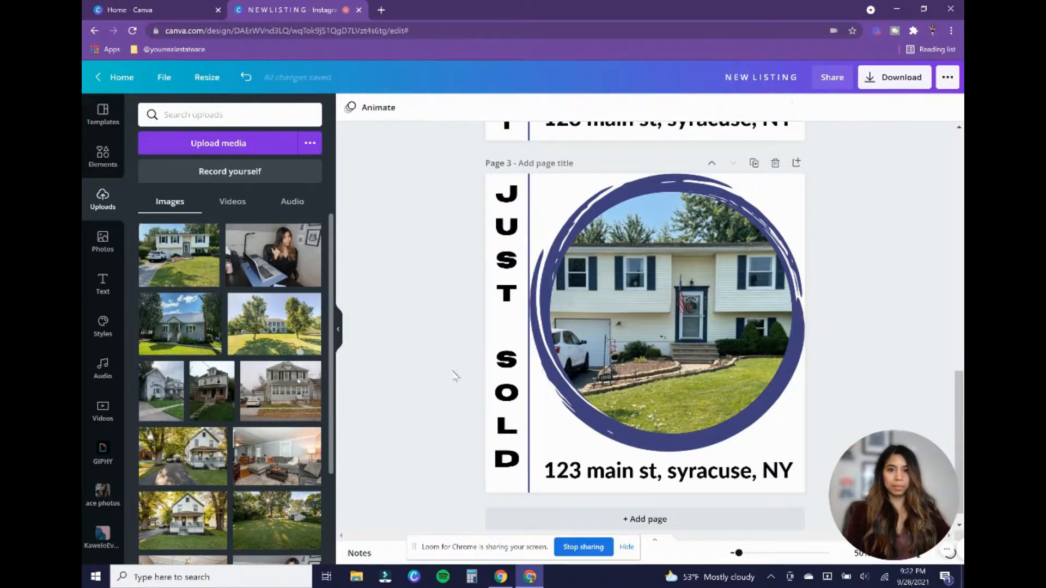
{"action": "left_click", "coordinate": [515, 366]}
{"action": "left_click_drag", "start_coordinate": [514, 370], "coordinate": [512, 368]}
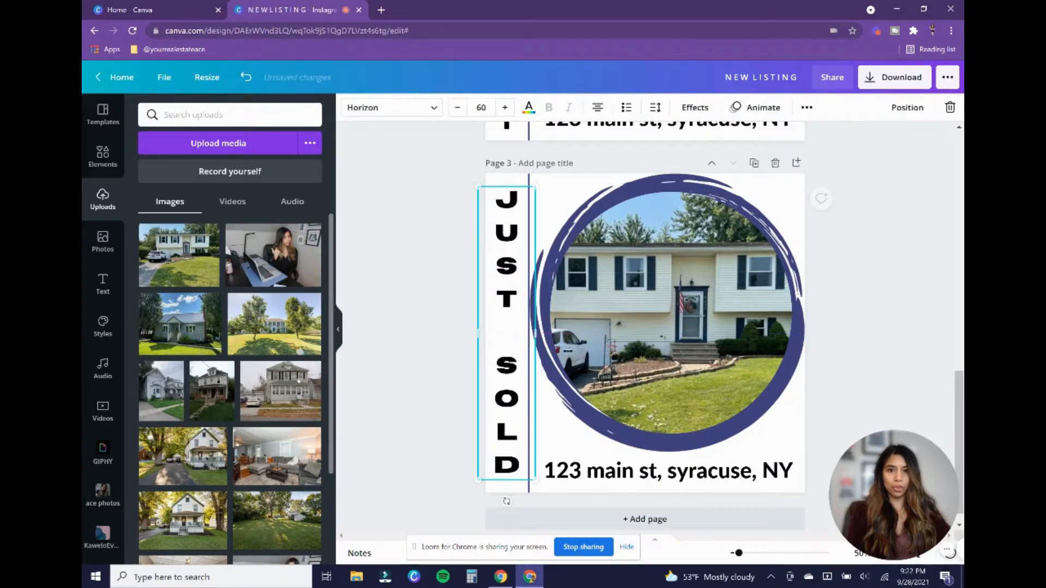
{"action": "left_click", "coordinate": [875, 365]}
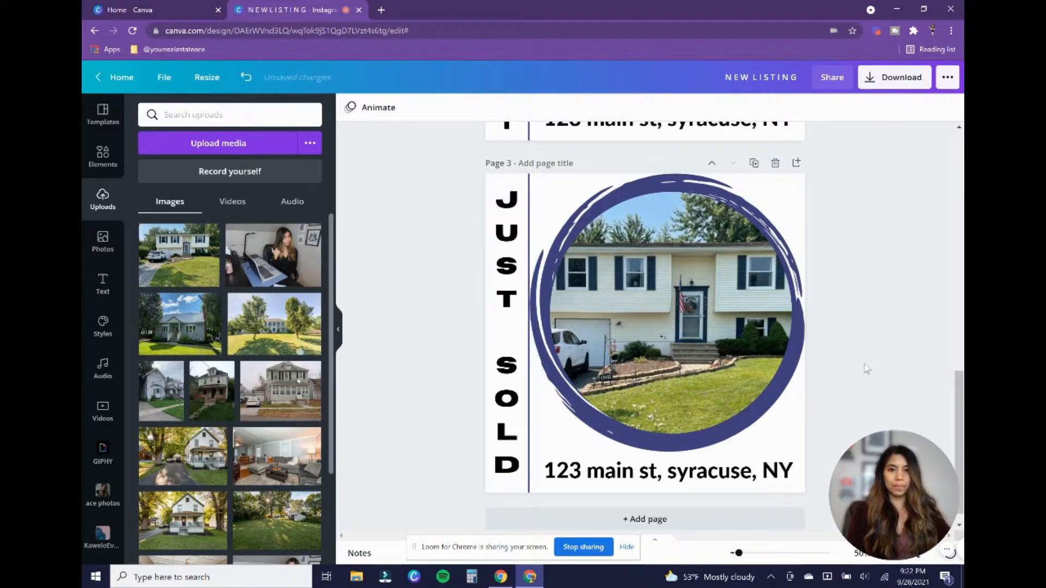
On page 3, move the JUST SOLD text and the vertical line to the right side of the page.
{"action": "scroll", "coordinate": [867, 369], "scroll_direction": "up", "scroll_amount": 10}
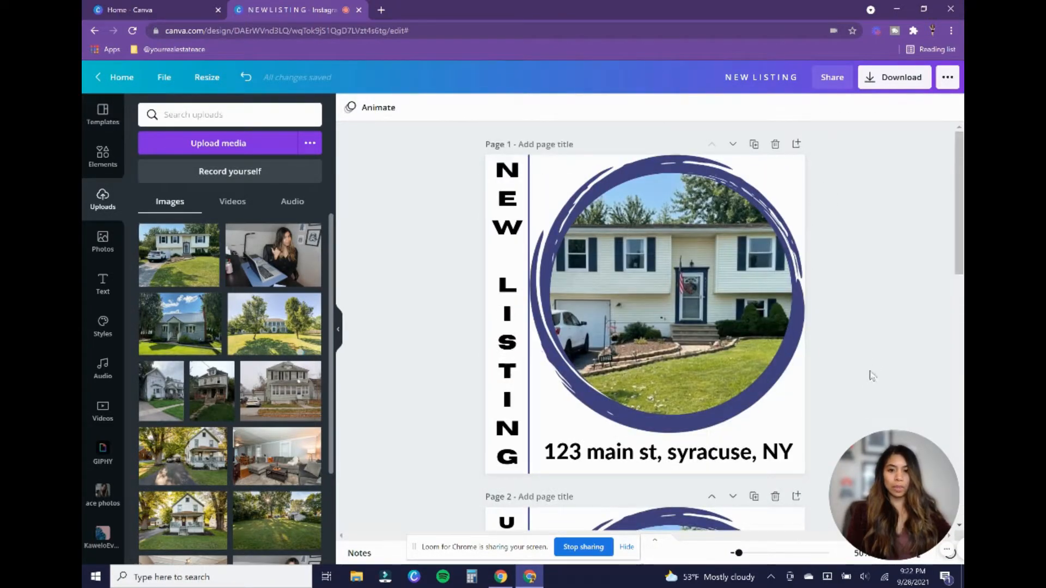
{"action": "scroll", "coordinate": [871, 376], "scroll_direction": "down", "scroll_amount": 5}
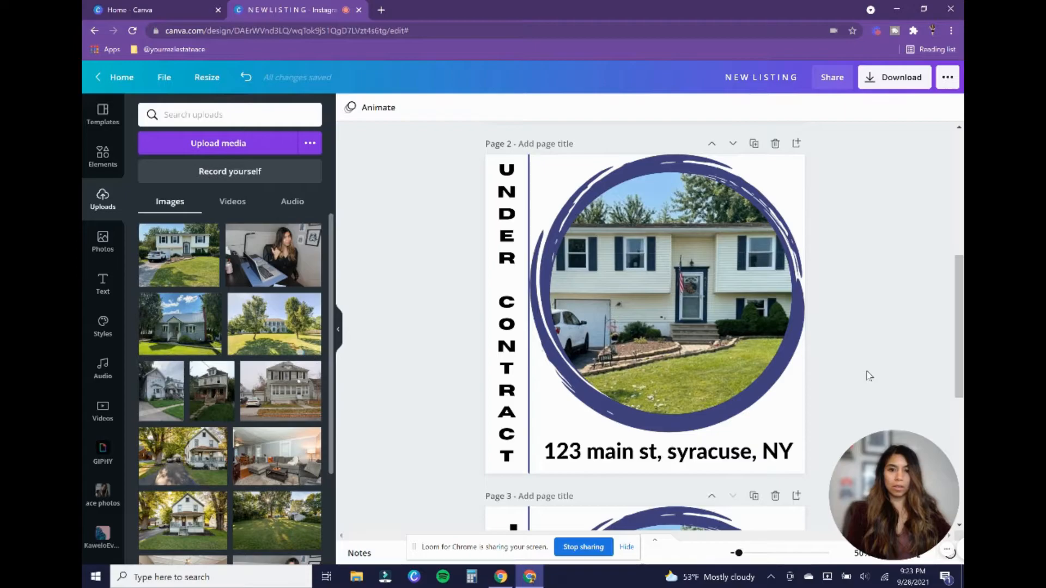
{"action": "scroll", "coordinate": [869, 376], "scroll_direction": "down", "scroll_amount": 5}
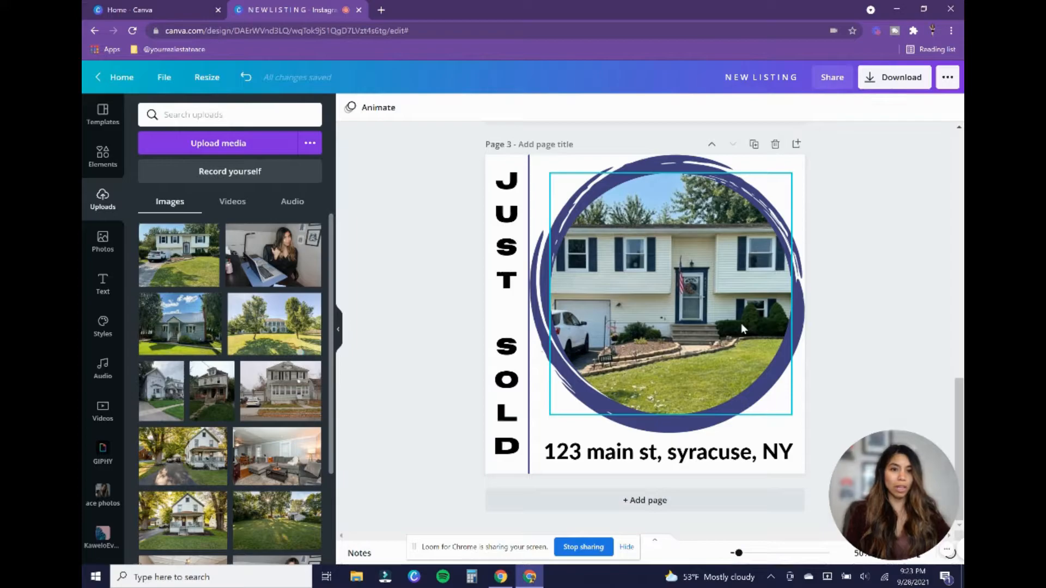
{"action": "left_click", "coordinate": [509, 280]}
{"action": "left_click_drag", "start_coordinate": [509, 280], "coordinate": [778, 279]}
{"action": "left_click_drag", "start_coordinate": [528, 306], "coordinate": [737, 297]}
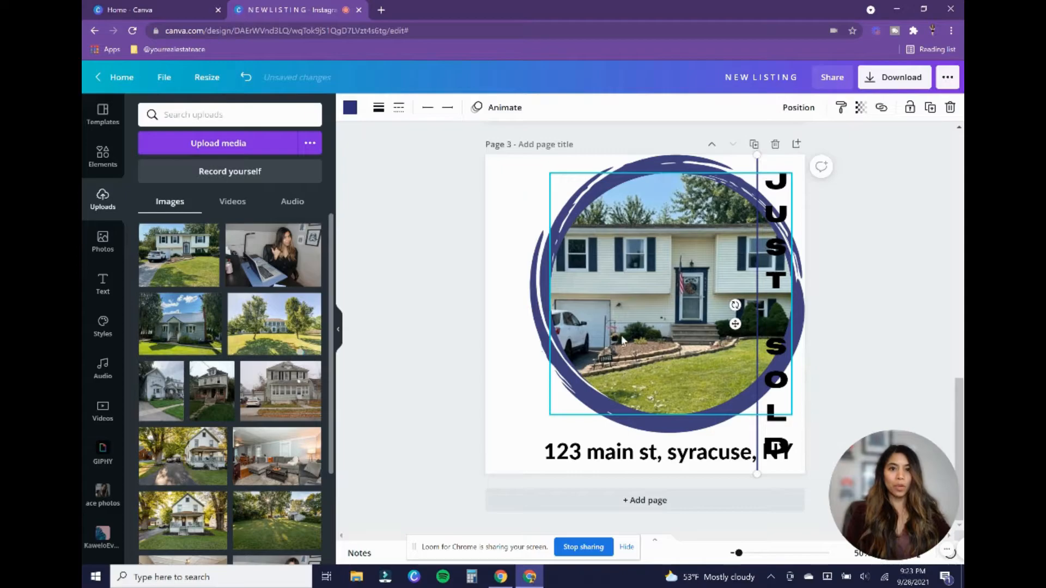
Group the circular house photo with its brush ring, and shift the group and the address line toward the page's left edge.
{"action": "left_click", "coordinate": [620, 304]}
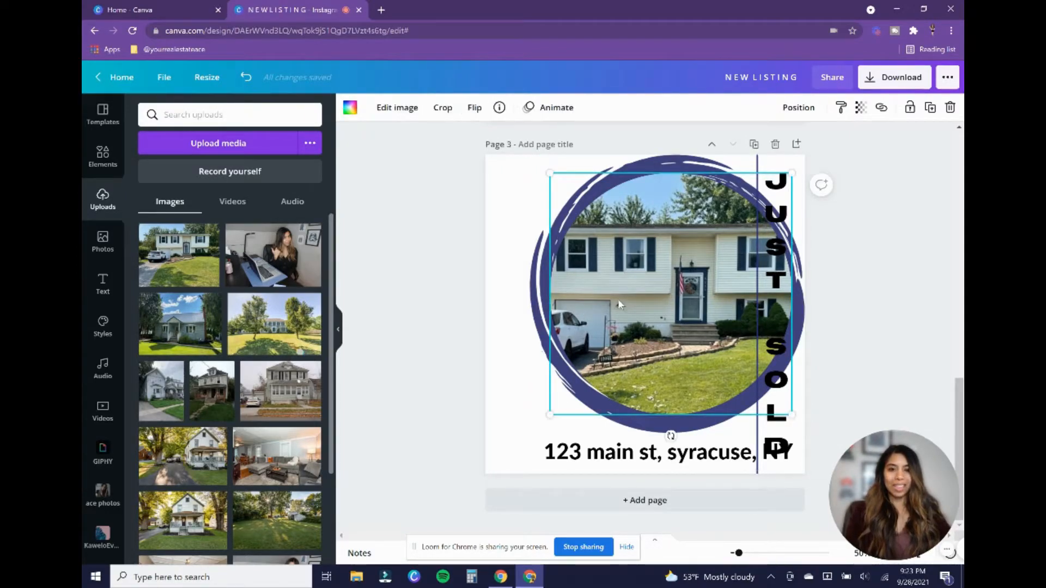
{"action": "left_click", "coordinate": [540, 287], "text": "shift"}
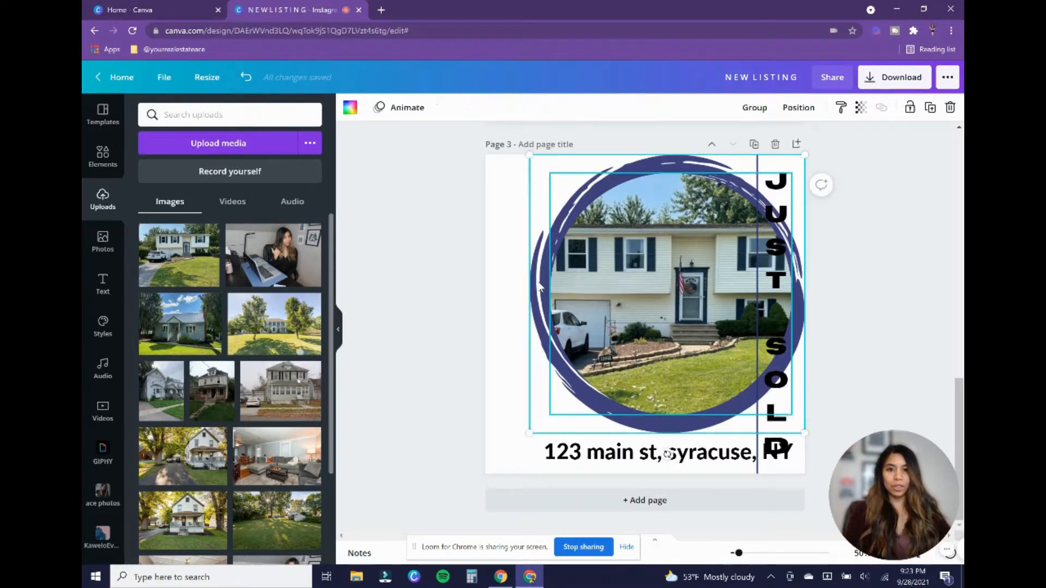
{"action": "left_click", "coordinate": [761, 112]}
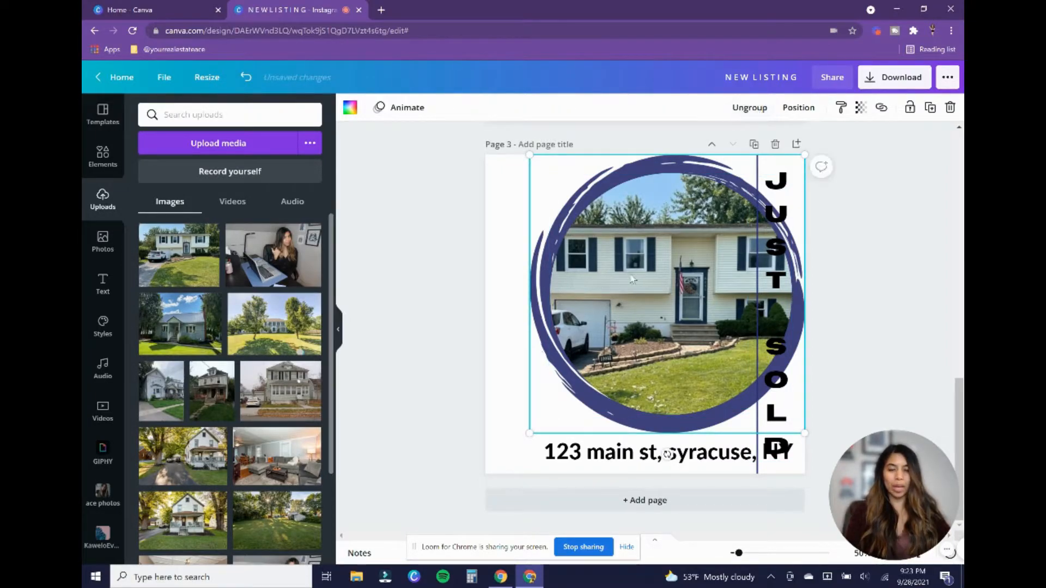
{"action": "mouse_move", "coordinate": [631, 289]}
{"action": "left_mouse_down"}
{"action": "mouse_move", "coordinate": [587, 284]}
{"action": "mouse_move", "coordinate": [596, 289]}
{"action": "left_mouse_up"}
{"action": "left_click", "coordinate": [708, 464]}
{"action": "left_click_drag", "start_coordinate": [721, 462], "coordinate": [671, 458]}
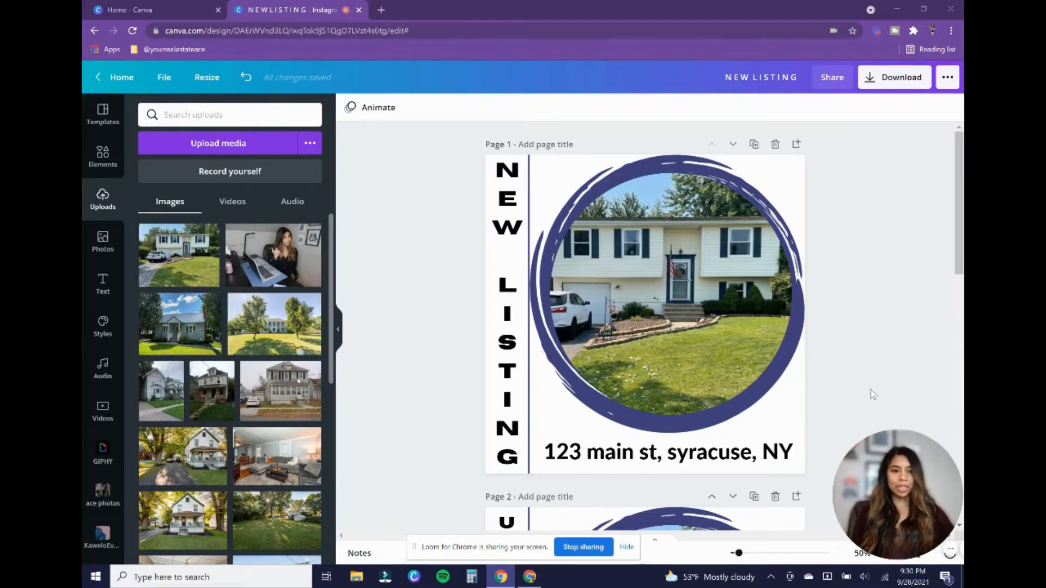
Replace page 1's circular photo with the uploaded photo of the white house with a front porch and autumn trees.
{"action": "scroll", "coordinate": [850, 395], "scroll_direction": "down", "scroll_amount": 6}
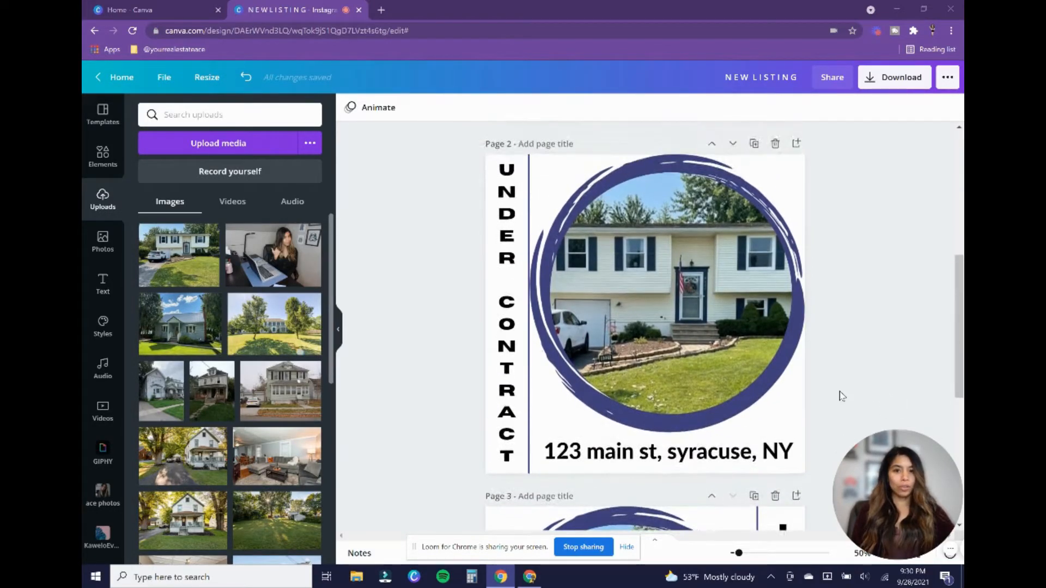
{"action": "scroll", "coordinate": [841, 396], "scroll_direction": "down", "scroll_amount": 5}
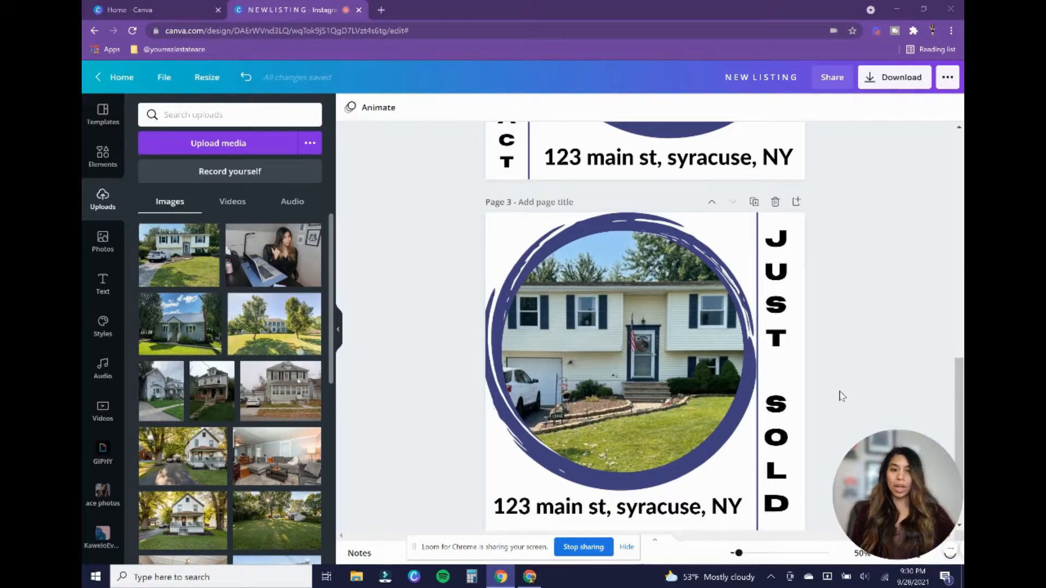
{"action": "scroll", "coordinate": [842, 396], "scroll_direction": "up", "scroll_amount": 11}
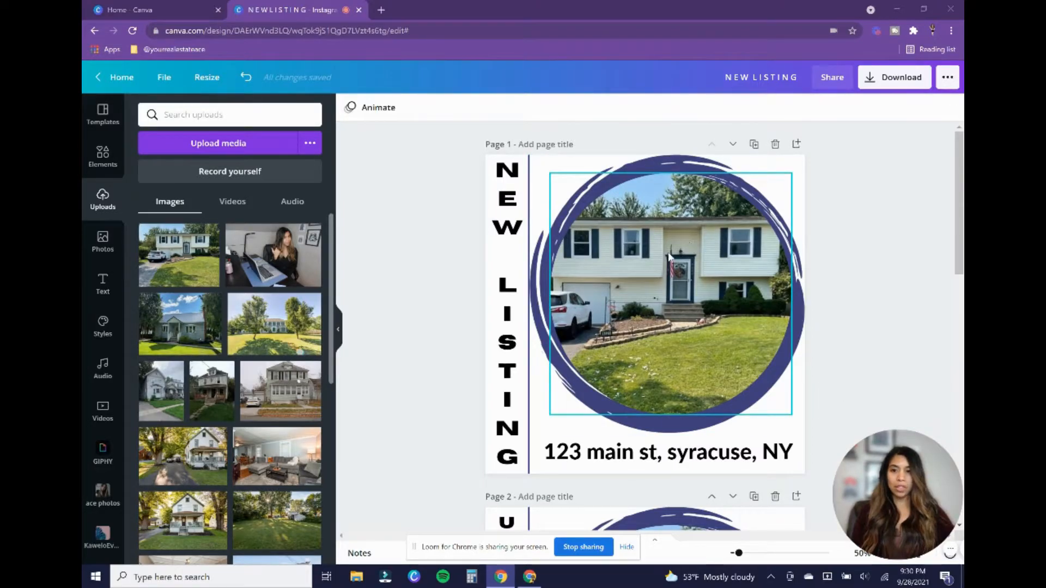
{"action": "left_click_drag", "start_coordinate": [160, 499], "coordinate": [583, 360]}
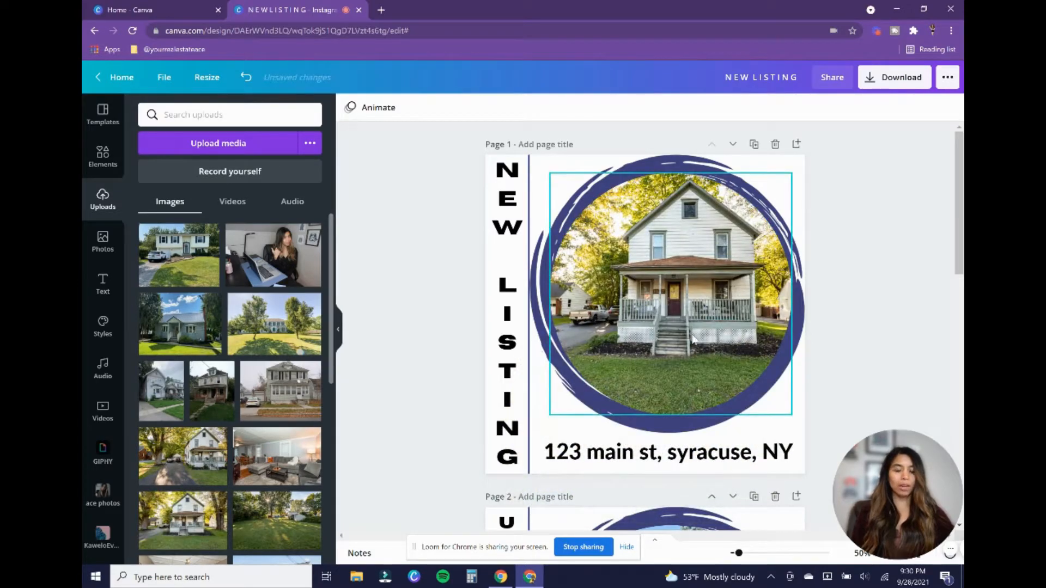
Reposition page 1's house photo inside its circular frame so the house sits centred in the ring.
{"action": "double_click", "coordinate": [691, 334]}
{"action": "left_click_drag", "start_coordinate": [691, 334], "coordinate": [676, 330]}
{"action": "left_click", "coordinate": [888, 303]}
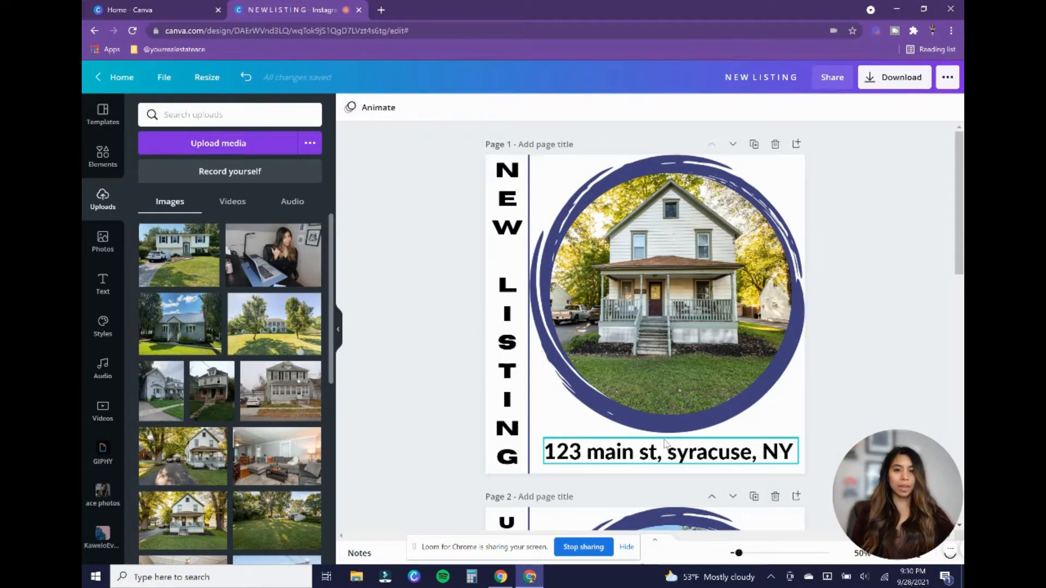
Replace the house number at the start of page 1's address line with the new listing's number.
{"action": "left_click", "coordinate": [581, 452]}
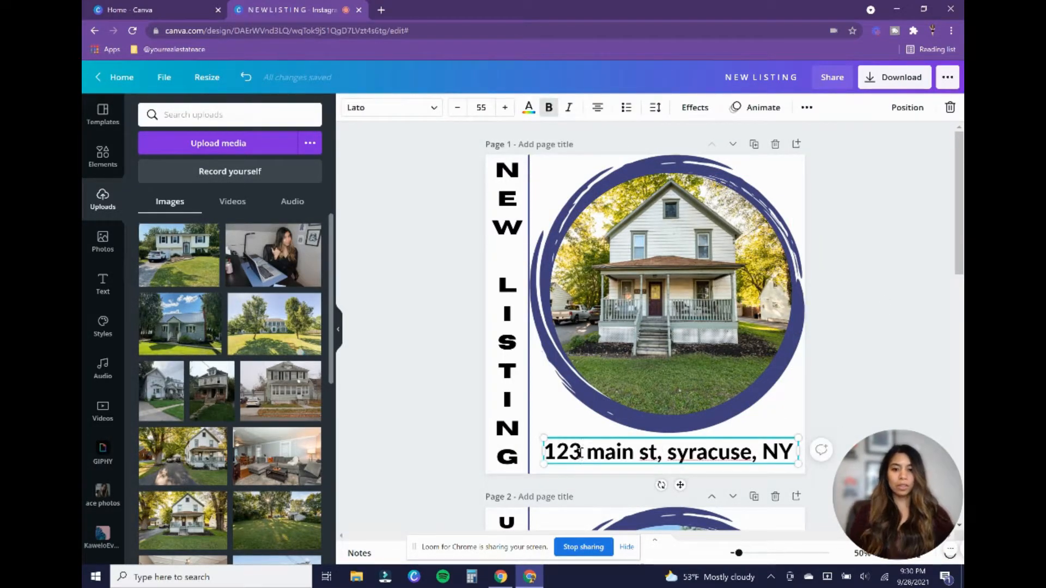
{"action": "key", "text": "BackSpace"}
{"action": "key", "text": "BackSpace"}
{"action": "key", "text": "BackSpace"}
{"action": "type", "text": "456"}
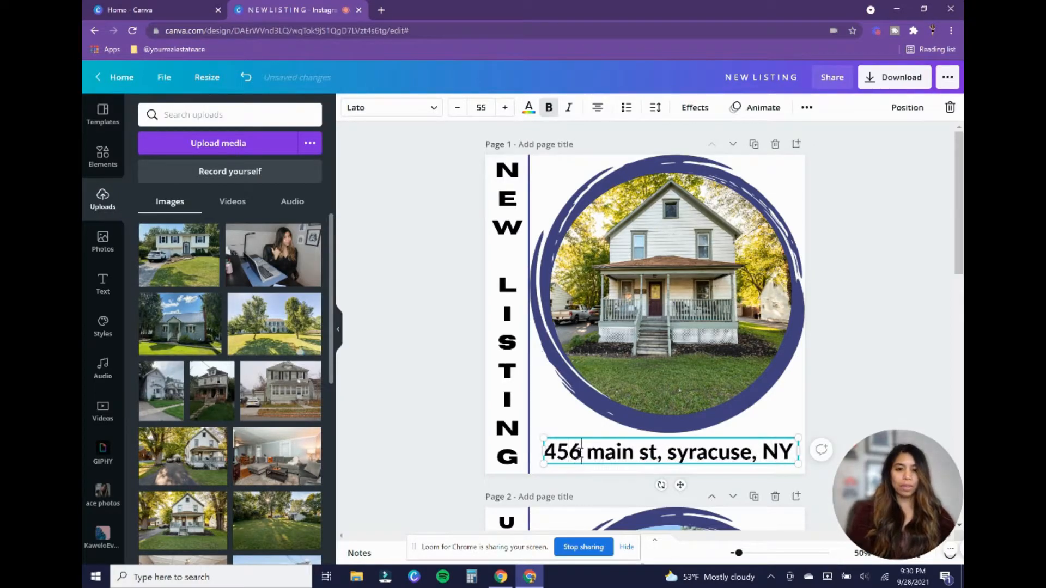
{"action": "left_click", "coordinate": [858, 333]}
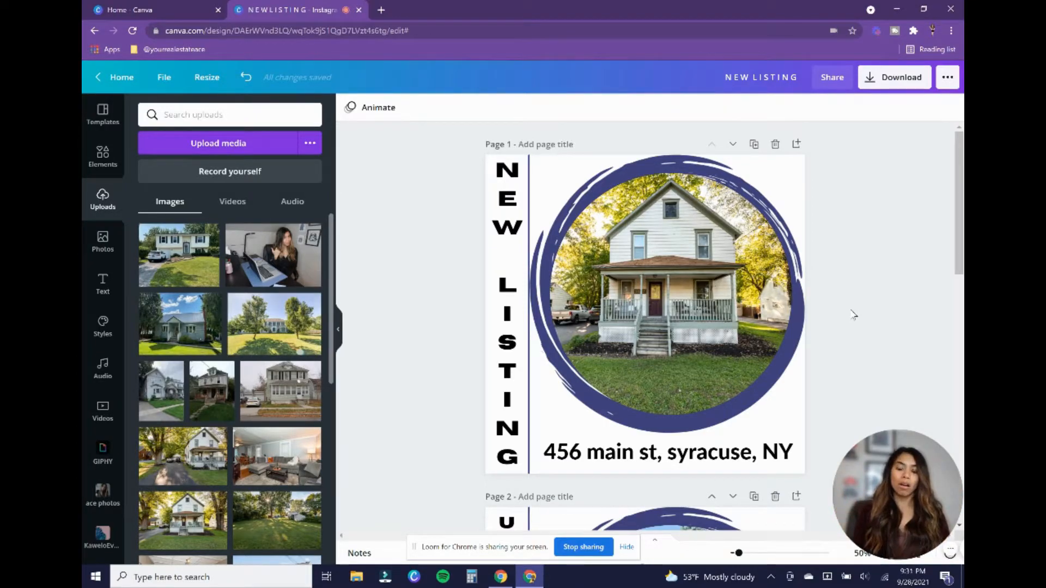
Duplicate the NEW LISTING page four times to get five identical copies at the start of the design.
{"action": "scroll", "coordinate": [853, 315], "scroll_direction": "down", "scroll_amount": 1}
{"action": "scroll", "coordinate": [858, 322], "scroll_direction": "up", "scroll_amount": 1}
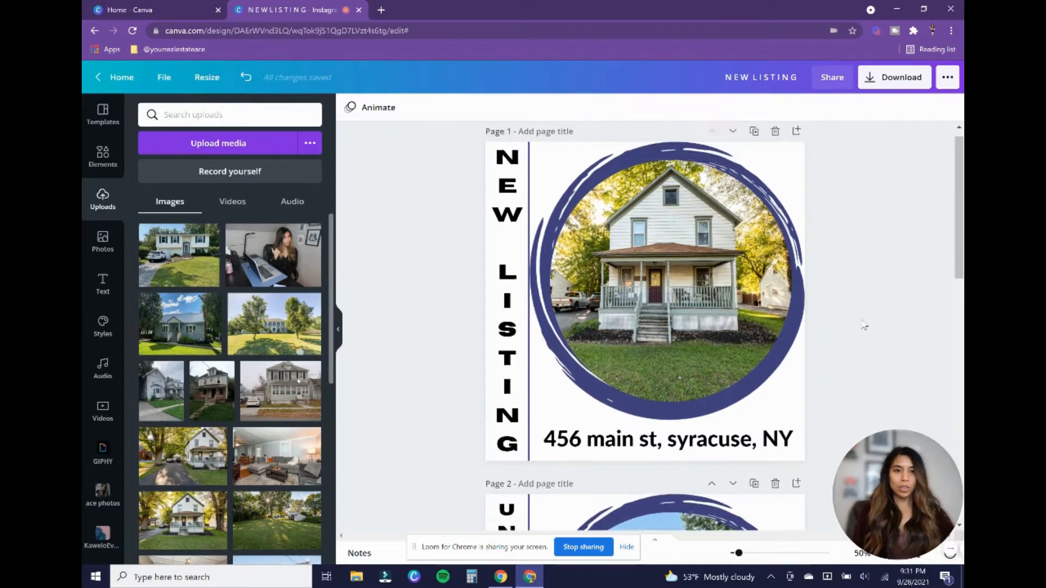
{"action": "left_click", "coordinate": [755, 145]}
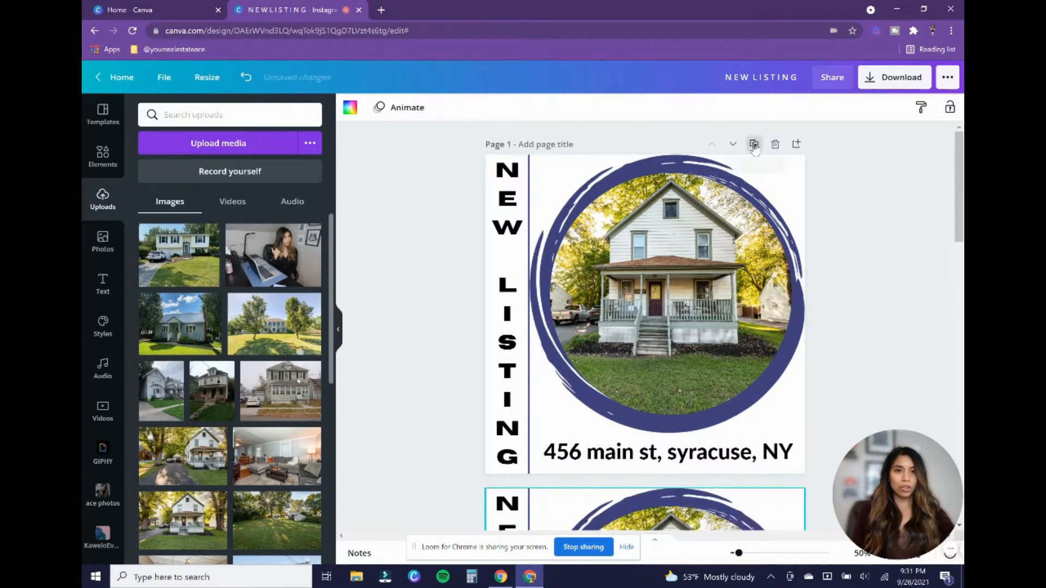
{"action": "left_click", "coordinate": [754, 162]}
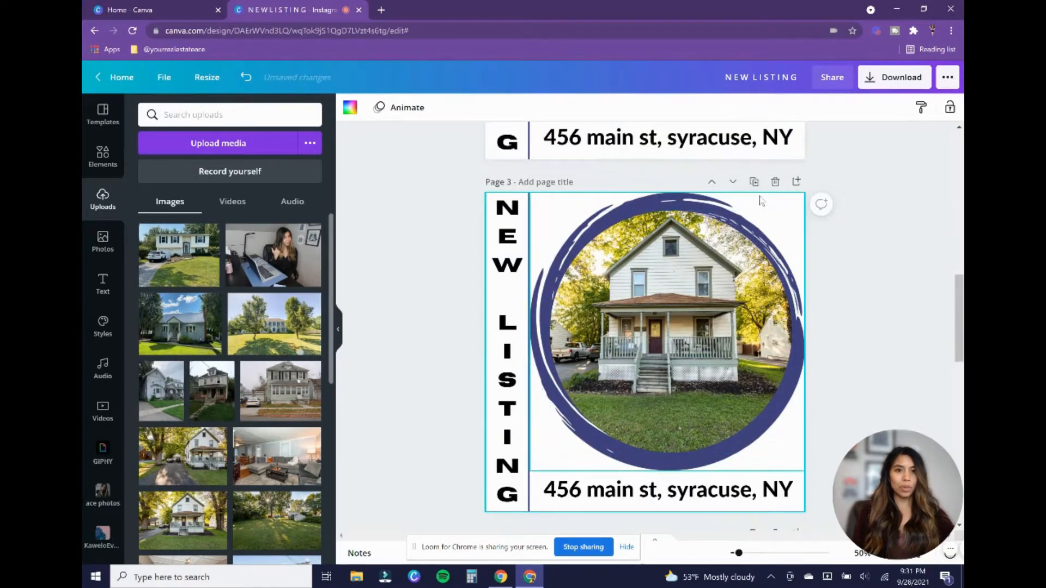
{"action": "left_click", "coordinate": [754, 182]}
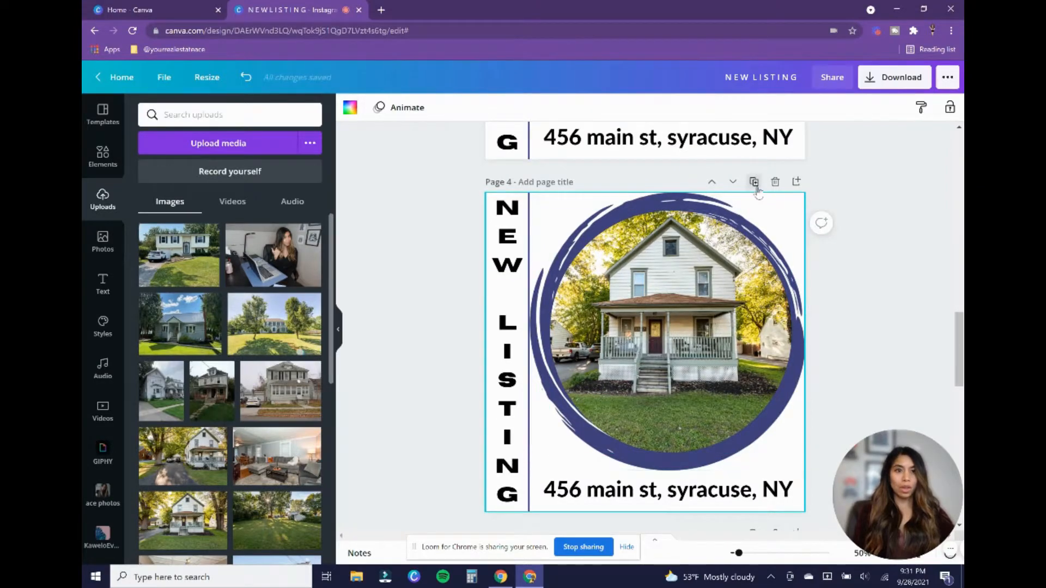
{"action": "left_click", "coordinate": [754, 181]}
{"action": "scroll", "coordinate": [841, 339], "scroll_direction": "up", "scroll_amount": 14}
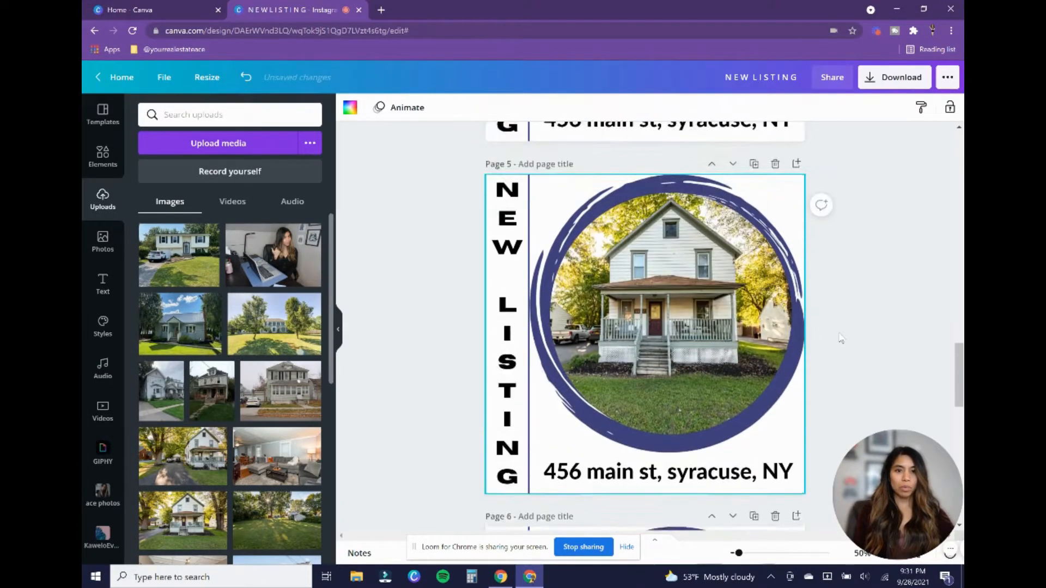
{"action": "scroll", "coordinate": [840, 339], "scroll_direction": "up", "scroll_amount": 15}
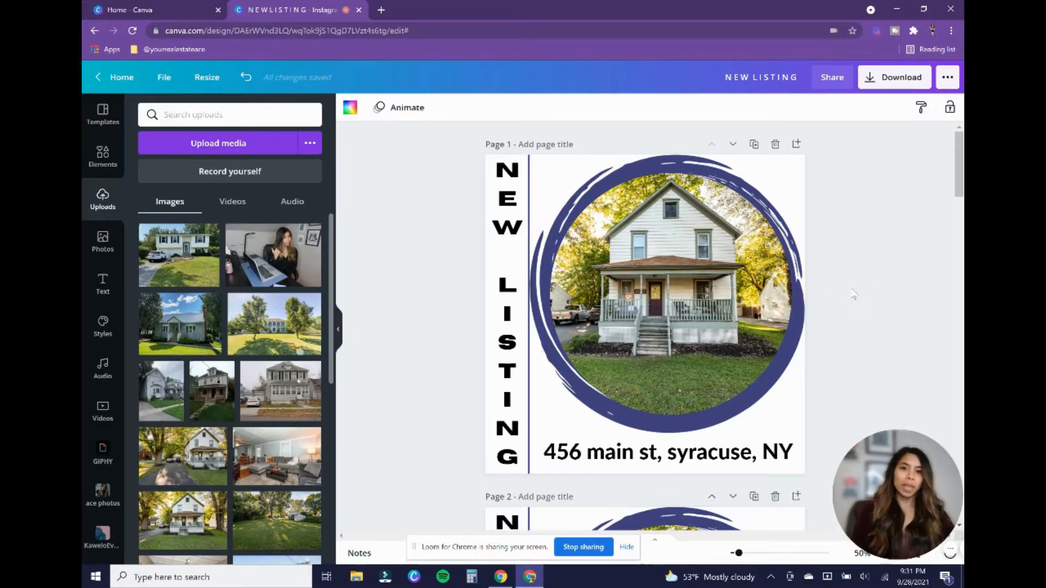
Apply the Breathe page animation to page 2.
{"action": "left_click", "coordinate": [377, 111]}
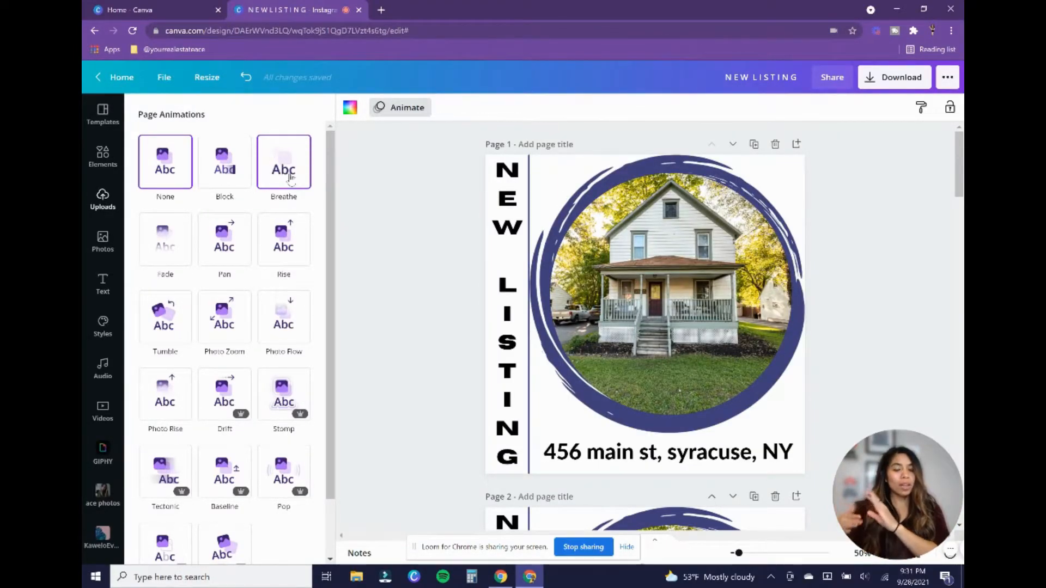
{"action": "left_click", "coordinate": [401, 107]}
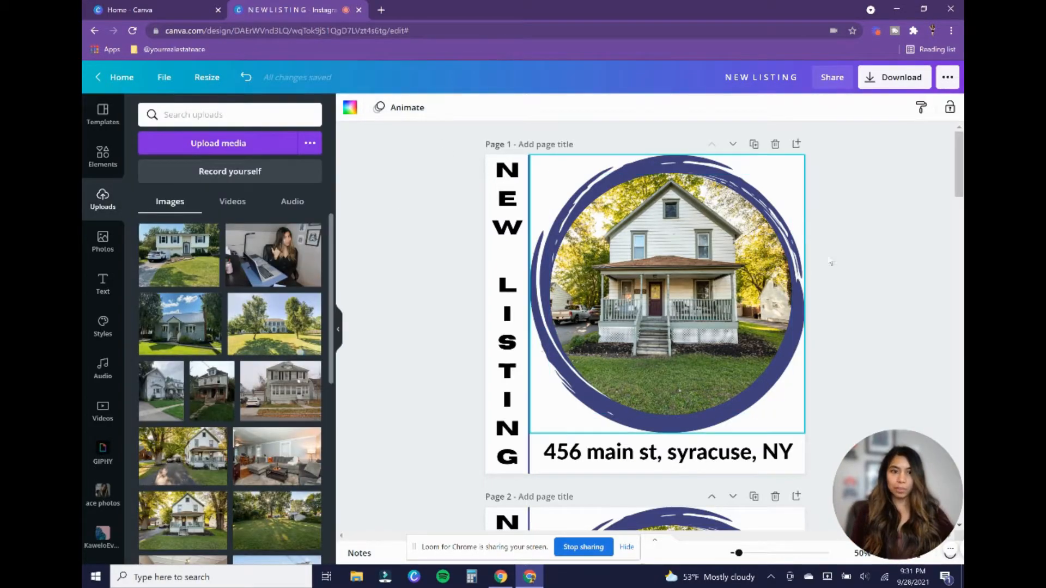
{"action": "scroll", "coordinate": [866, 281], "scroll_direction": "down", "scroll_amount": 5}
{"action": "scroll", "coordinate": [867, 281], "scroll_direction": "down", "scroll_amount": 2}
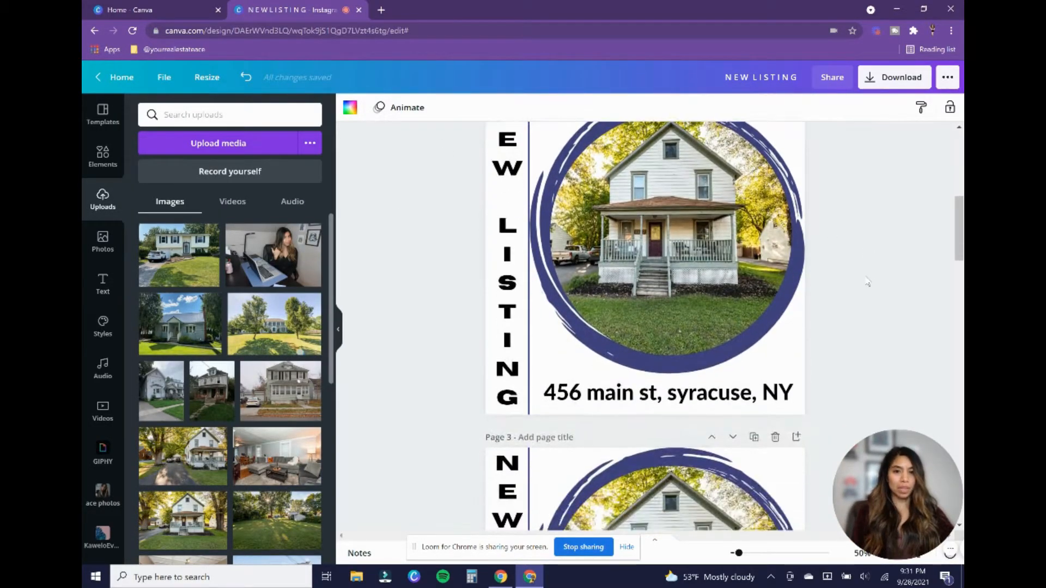
{"action": "scroll", "coordinate": [868, 281], "scroll_direction": "up", "scroll_amount": 1}
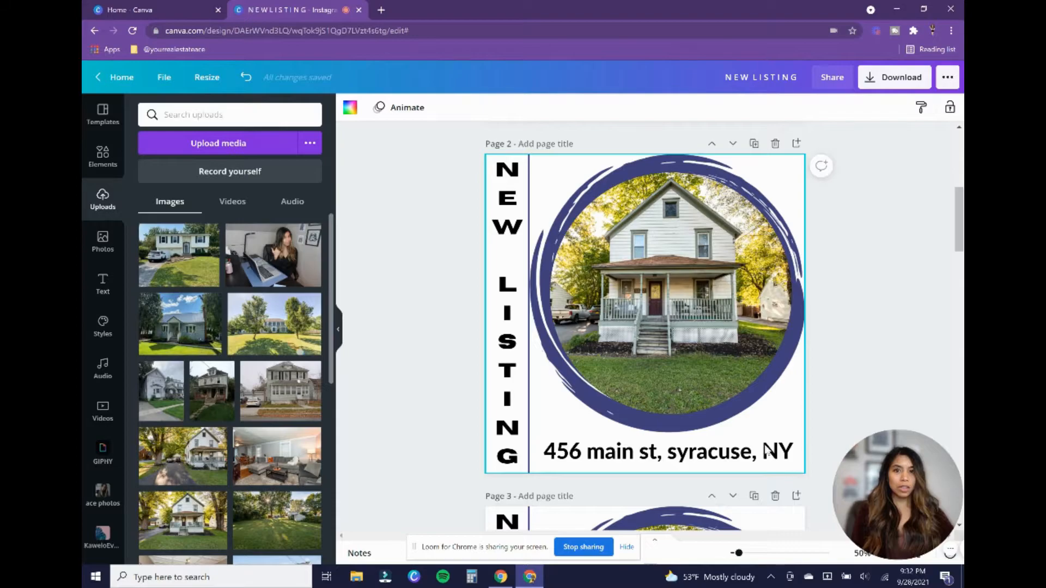
{"action": "left_click", "coordinate": [393, 109]}
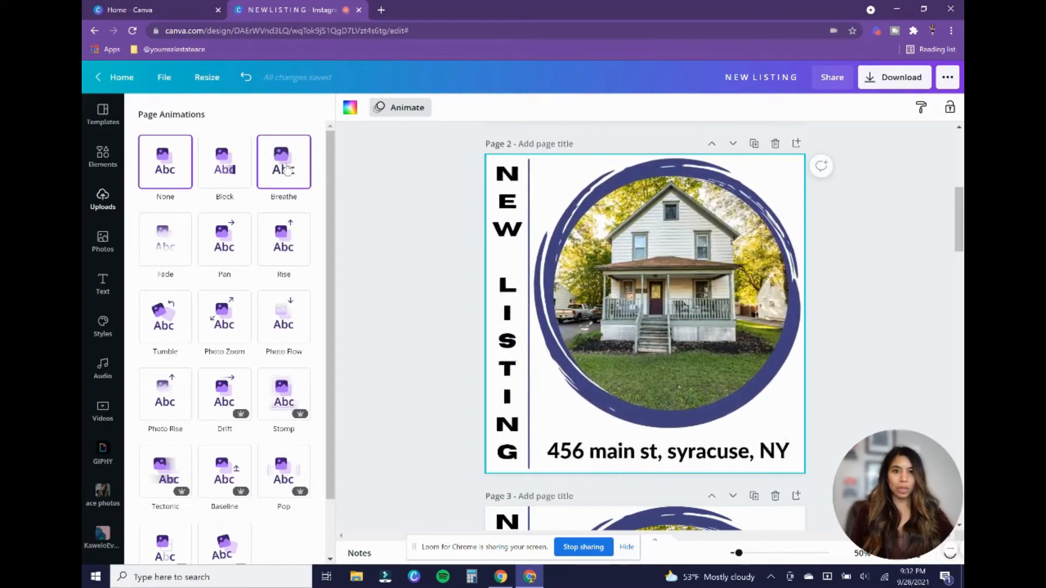
{"action": "left_click", "coordinate": [287, 169]}
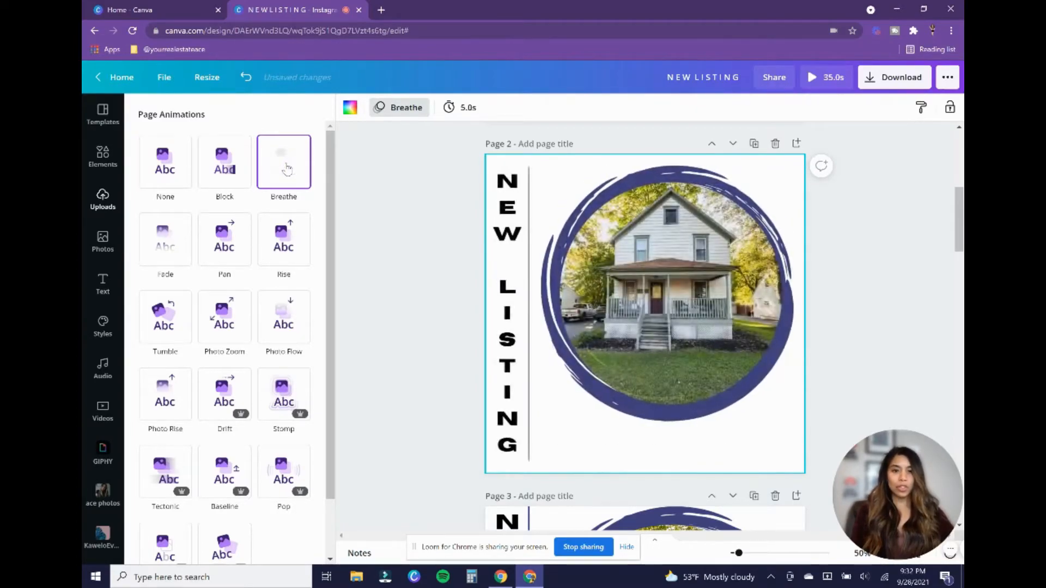
{"action": "left_click", "coordinate": [861, 275]}
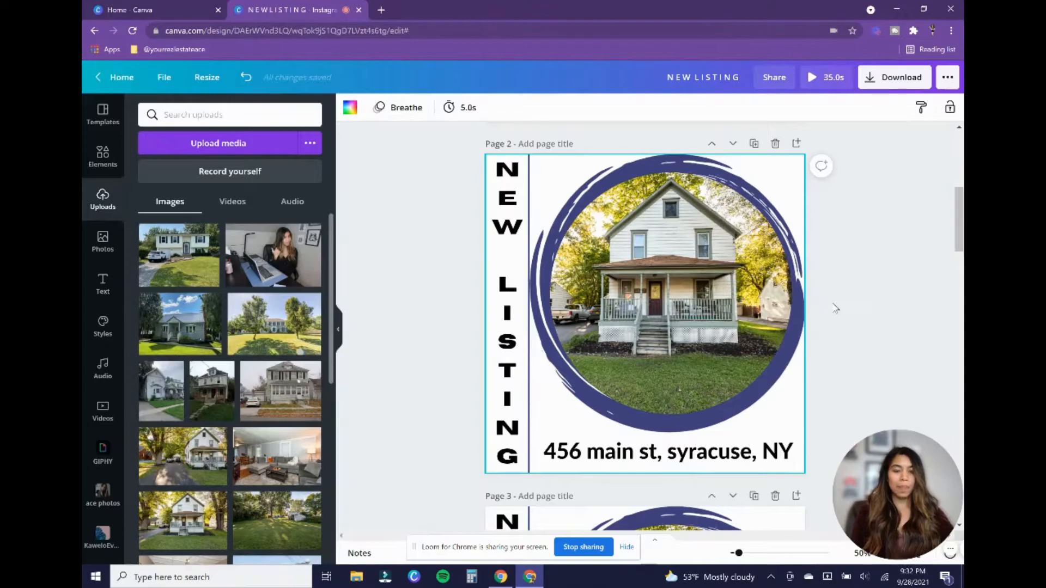
Replace page 3's circular house photo with the uploaded photo of the kitchen with white cabinets and a steel refrigerator.
{"action": "scroll", "coordinate": [832, 306], "scroll_direction": "down", "scroll_amount": 2}
{"action": "scroll", "coordinate": [831, 306], "scroll_direction": "down", "scroll_amount": 5}
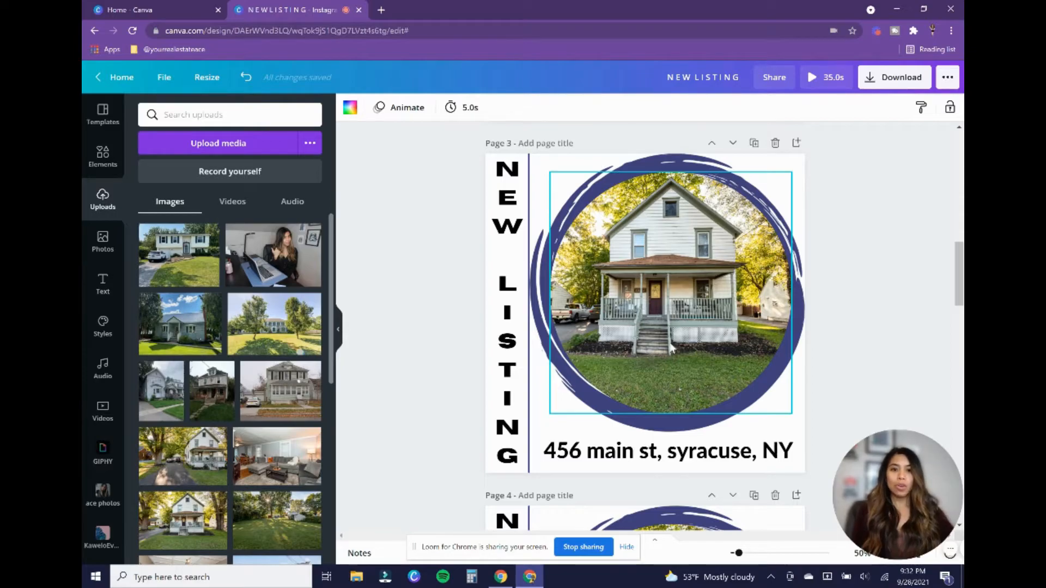
{"action": "scroll", "coordinate": [292, 381], "scroll_direction": "down", "scroll_amount": 3}
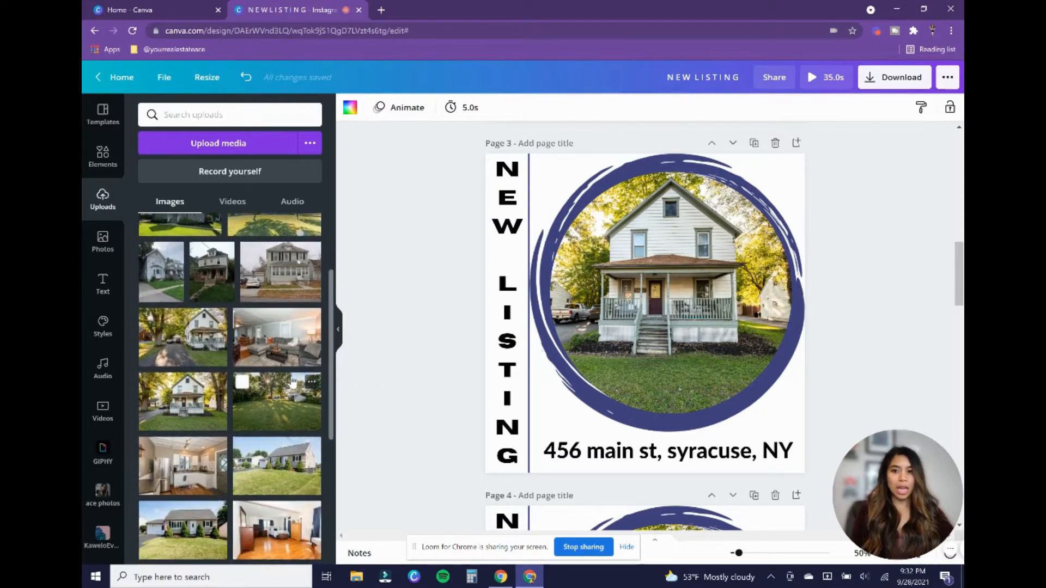
{"action": "left_click_drag", "start_coordinate": [185, 412], "coordinate": [623, 290]}
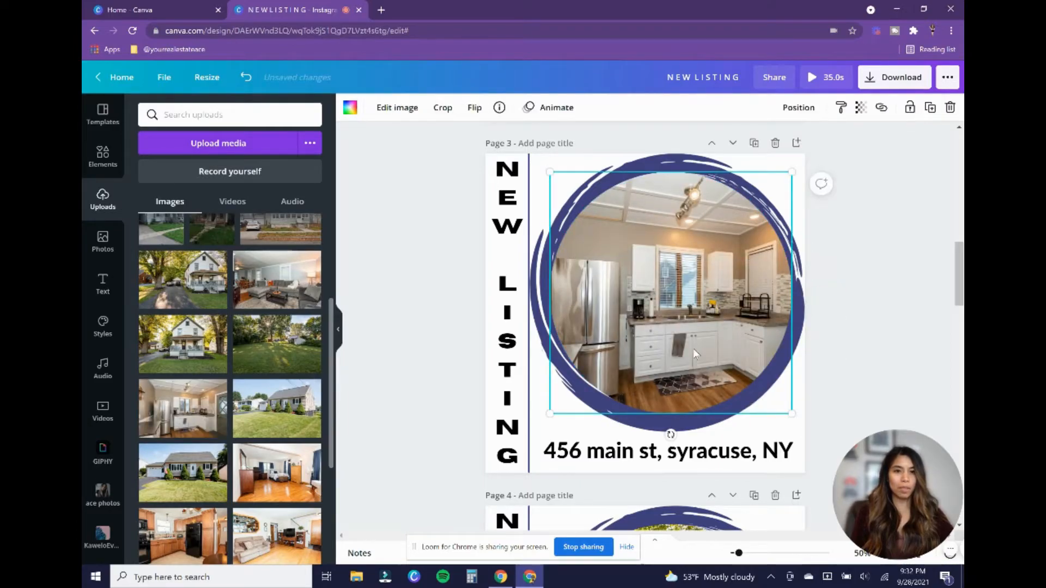
Enlarge the kitchen photo within its circular frame and reposition it so the sink and window sit centred in the ring.
{"action": "double_click", "coordinate": [694, 353]}
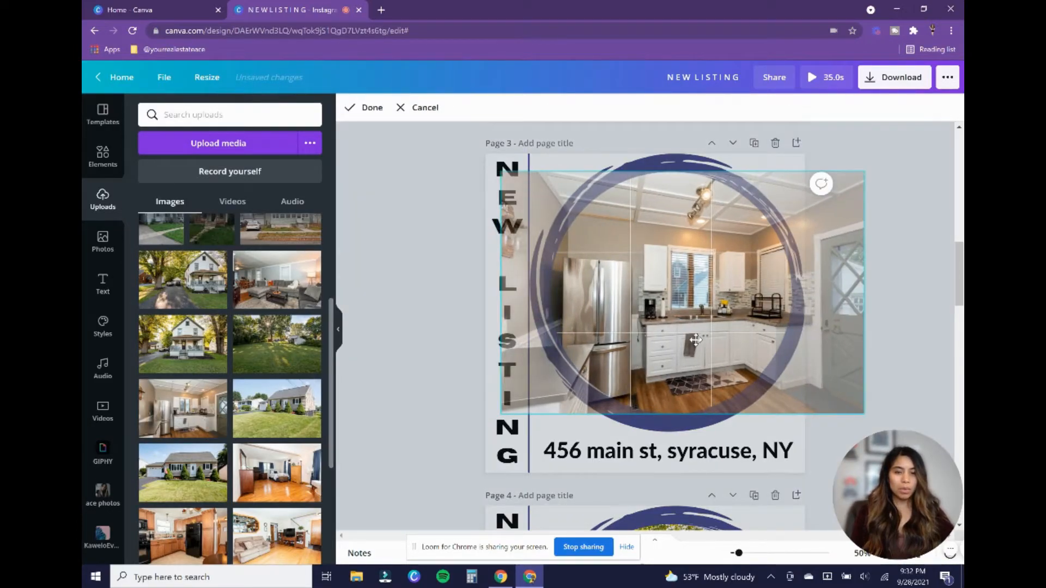
{"action": "left_click_drag", "start_coordinate": [696, 340], "coordinate": [665, 340]}
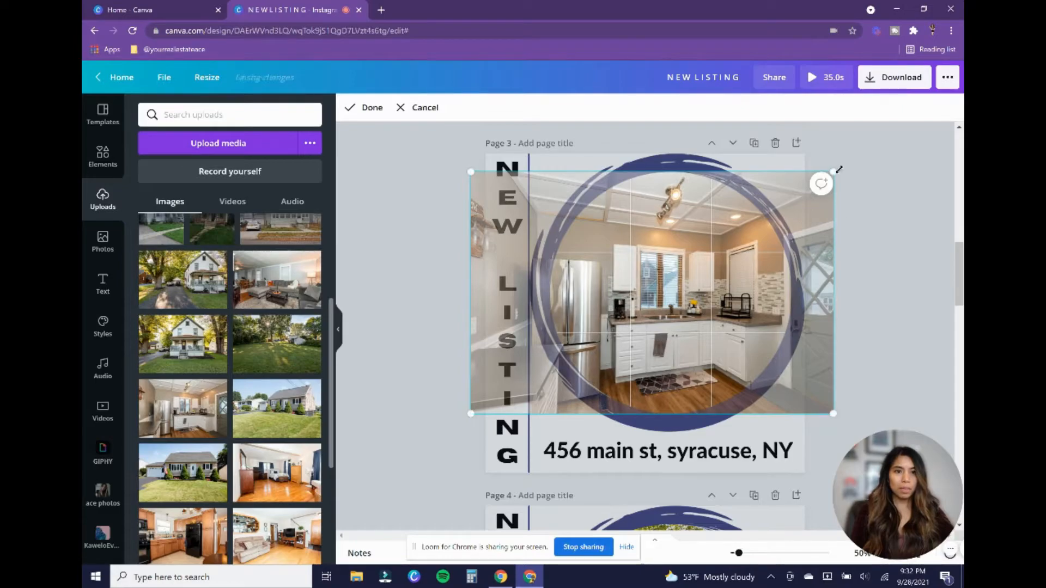
{"action": "left_click_drag", "start_coordinate": [848, 161], "coordinate": [901, 125]}
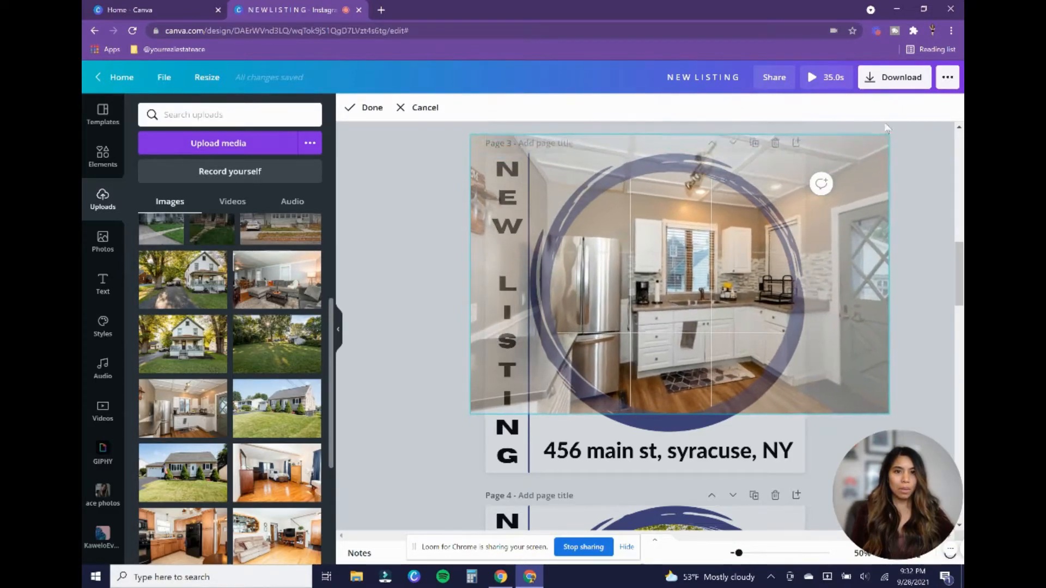
{"action": "left_click_drag", "start_coordinate": [699, 304], "coordinate": [678, 293]}
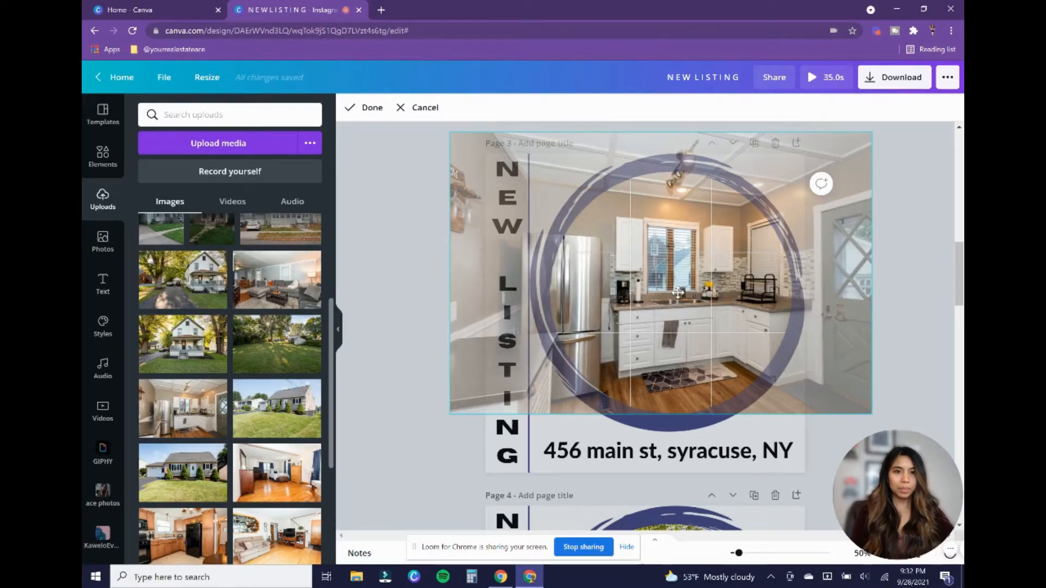
{"action": "left_click", "coordinate": [900, 295]}
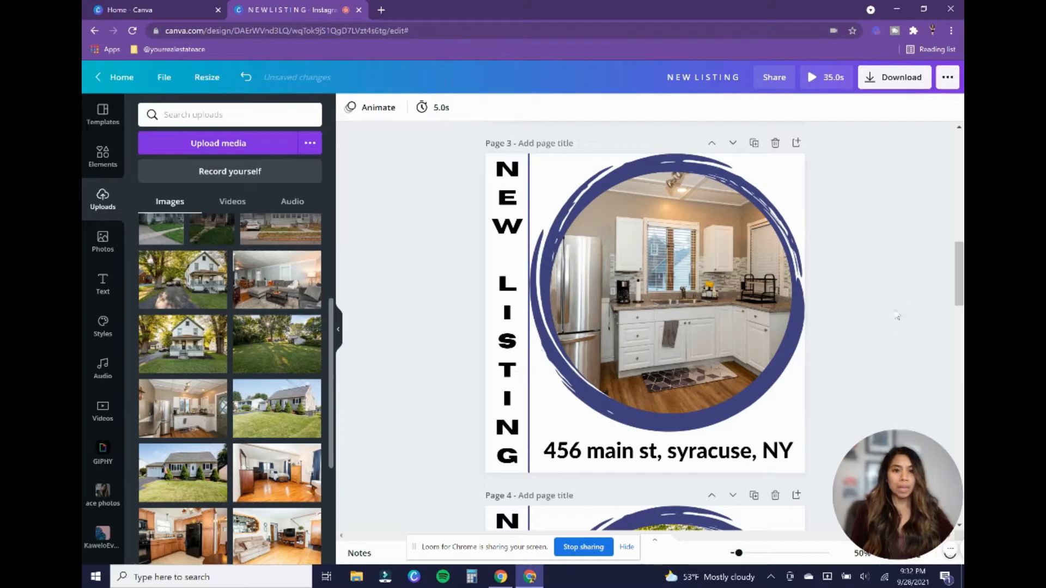
Preview several photo animations on page 3's kitchen photo and apply Tumble to it.
{"action": "left_click", "coordinate": [695, 309]}
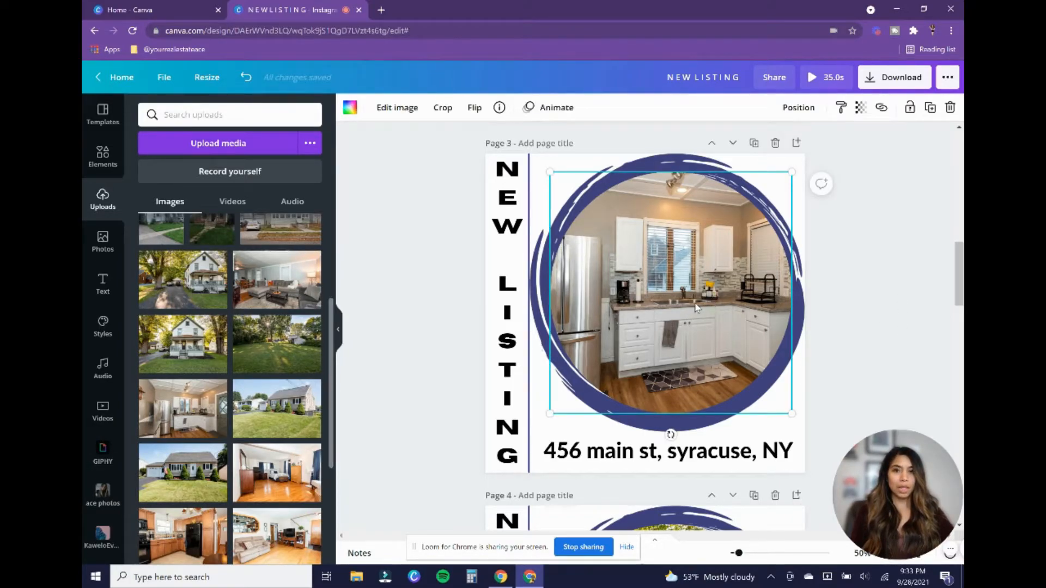
{"action": "left_click", "coordinate": [564, 112]}
{"action": "left_click", "coordinate": [155, 241]}
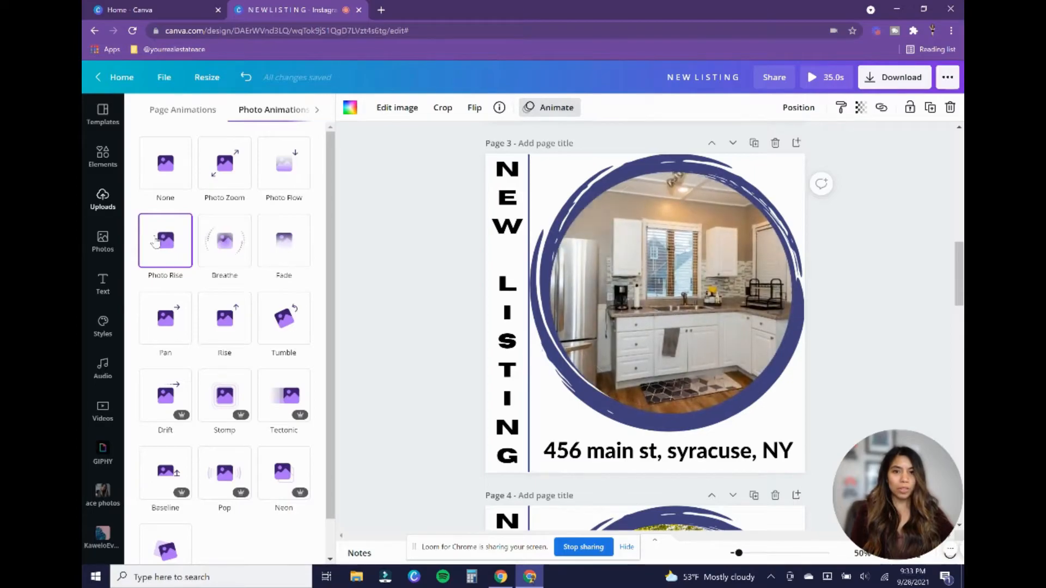
{"action": "left_click", "coordinate": [227, 245]}
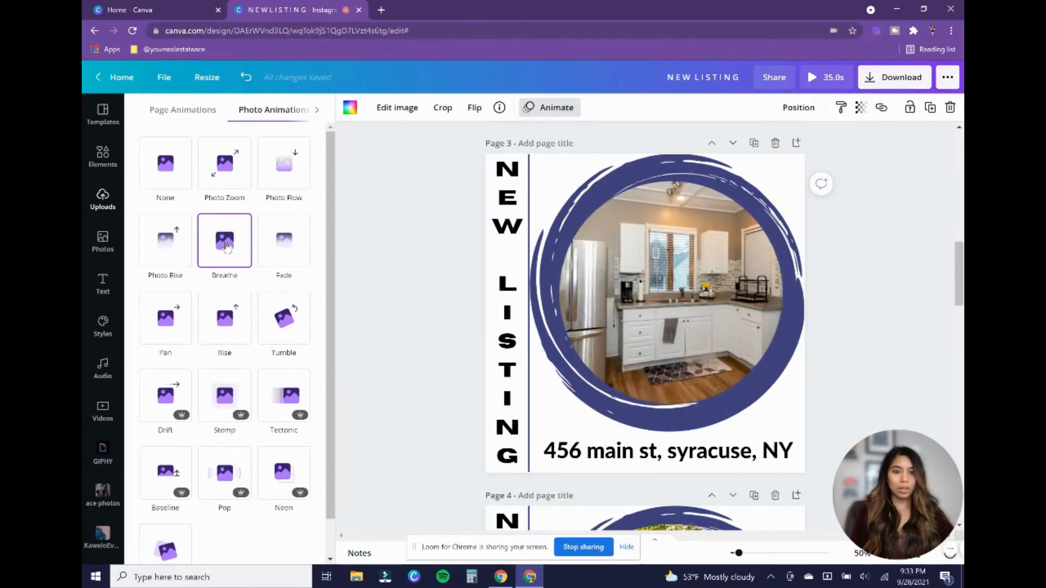
{"action": "left_click", "coordinate": [276, 245]}
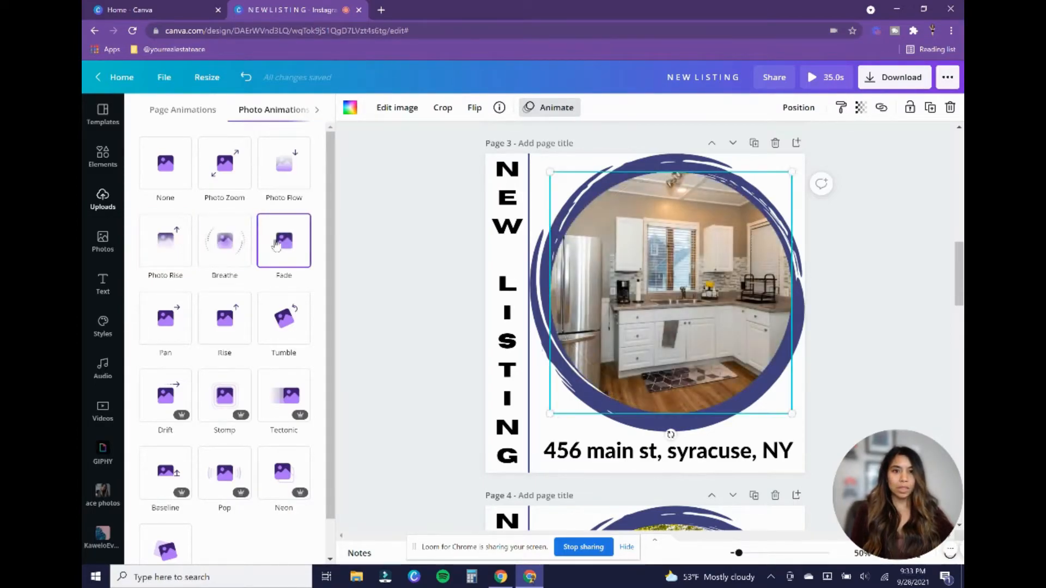
{"action": "left_click", "coordinate": [160, 319]}
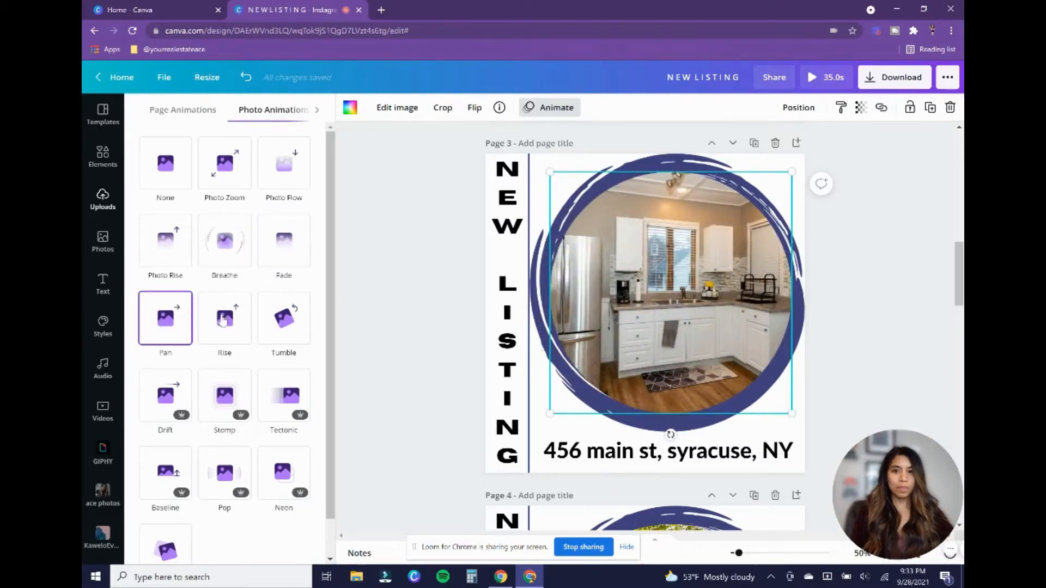
{"action": "left_click", "coordinate": [226, 318]}
{"action": "left_click", "coordinate": [288, 321]}
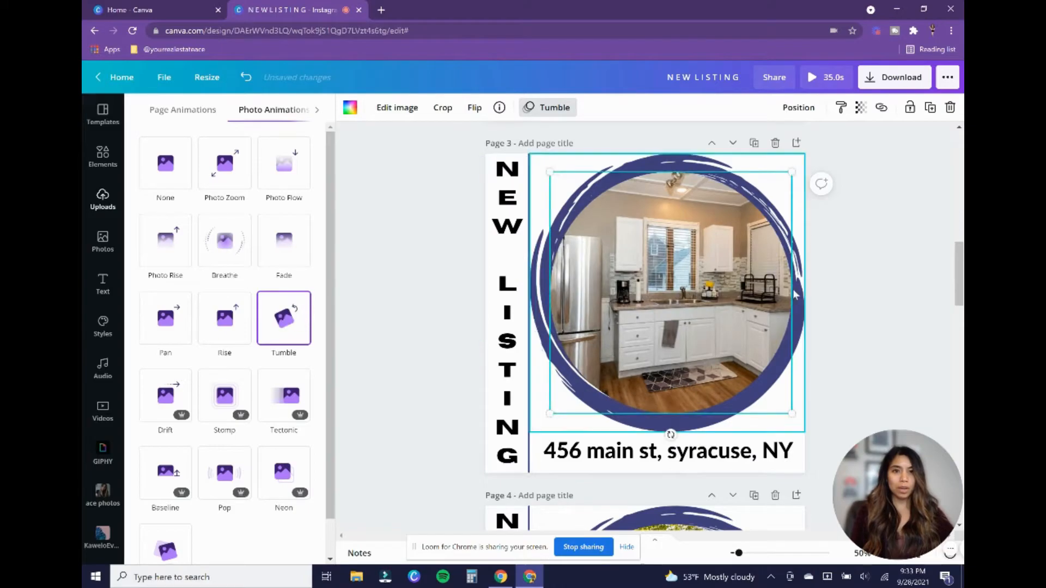
{"action": "left_click", "coordinate": [849, 294]}
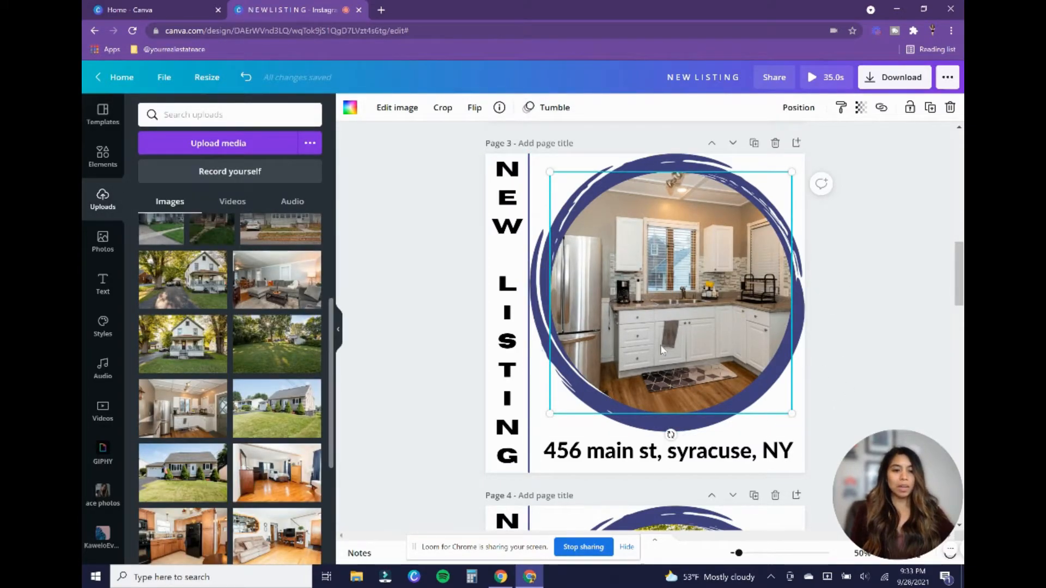
{"action": "left_click", "coordinate": [824, 455]}
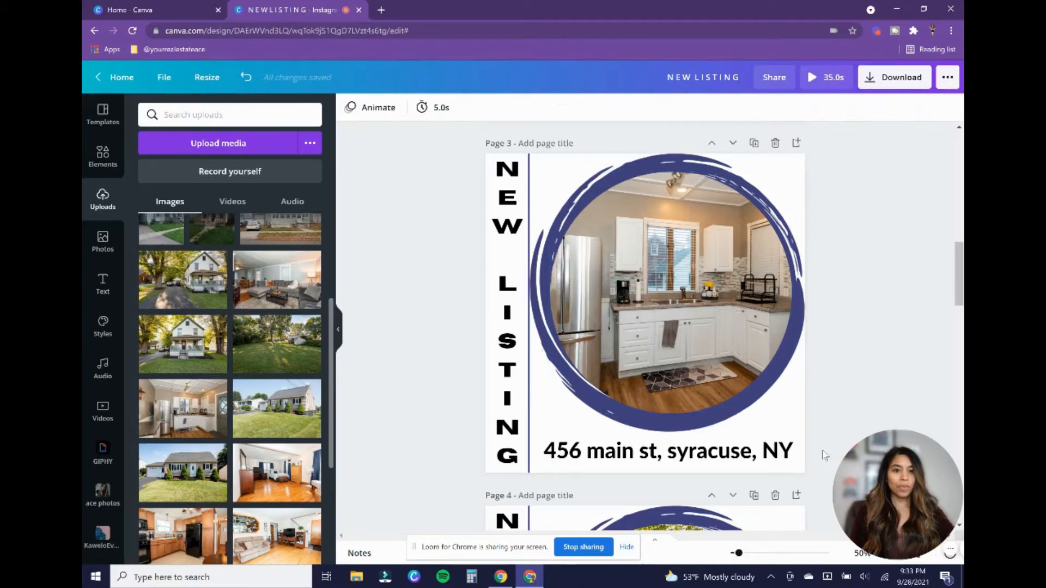
{"action": "left_click", "coordinate": [800, 470]}
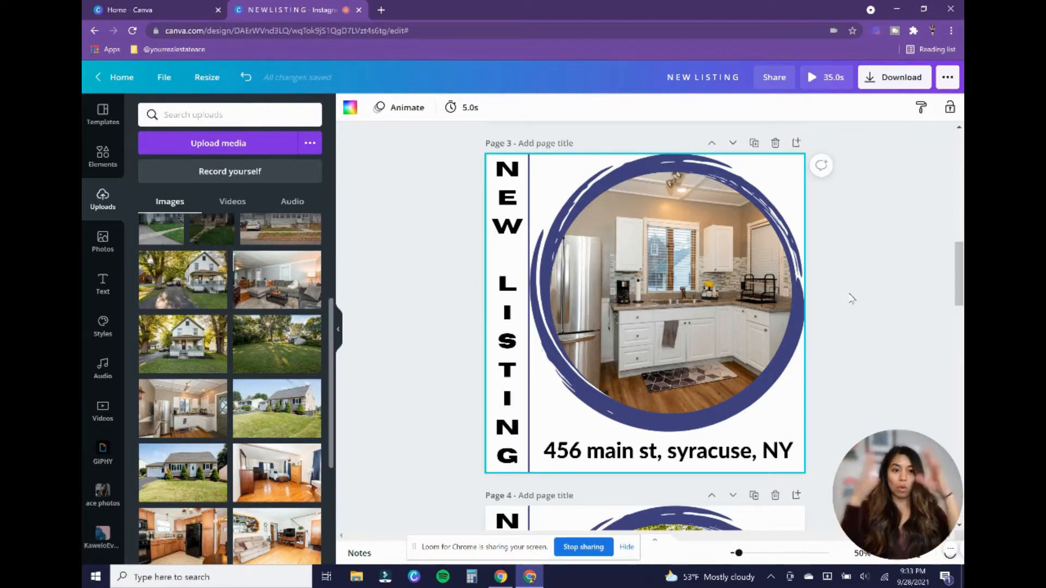
{"action": "left_click", "coordinate": [912, 293]}
{"action": "left_click", "coordinate": [715, 297]}
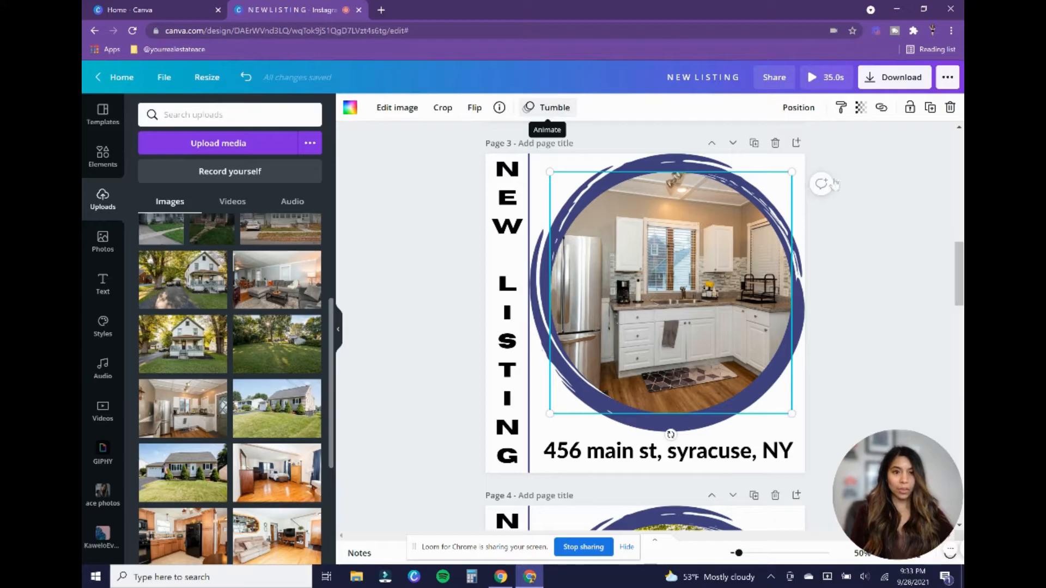
Set page 3's timing to 1.5 seconds.
{"action": "left_click", "coordinate": [883, 353]}
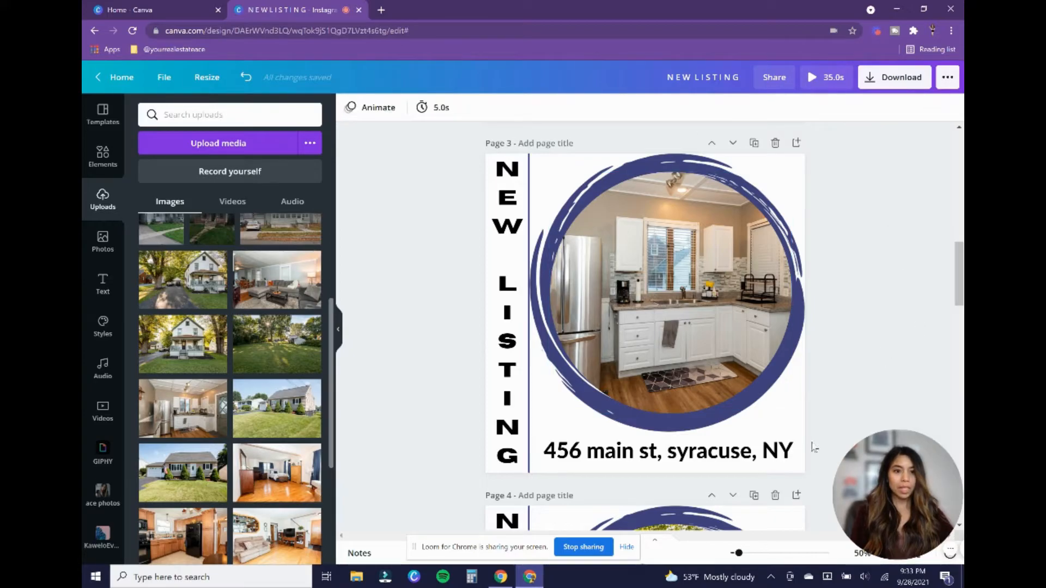
{"action": "left_click", "coordinate": [798, 471]}
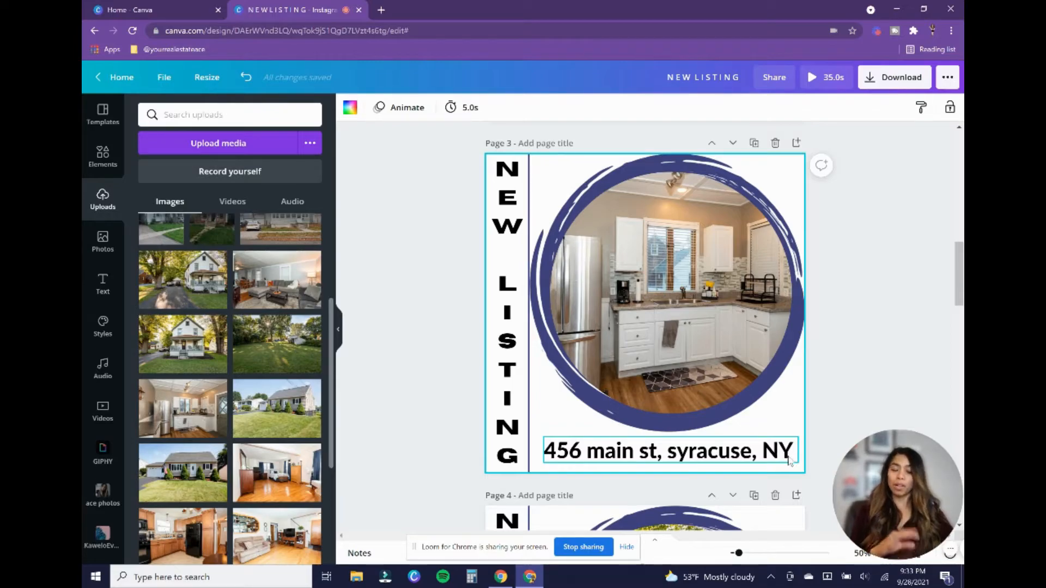
{"action": "left_click", "coordinate": [465, 108]}
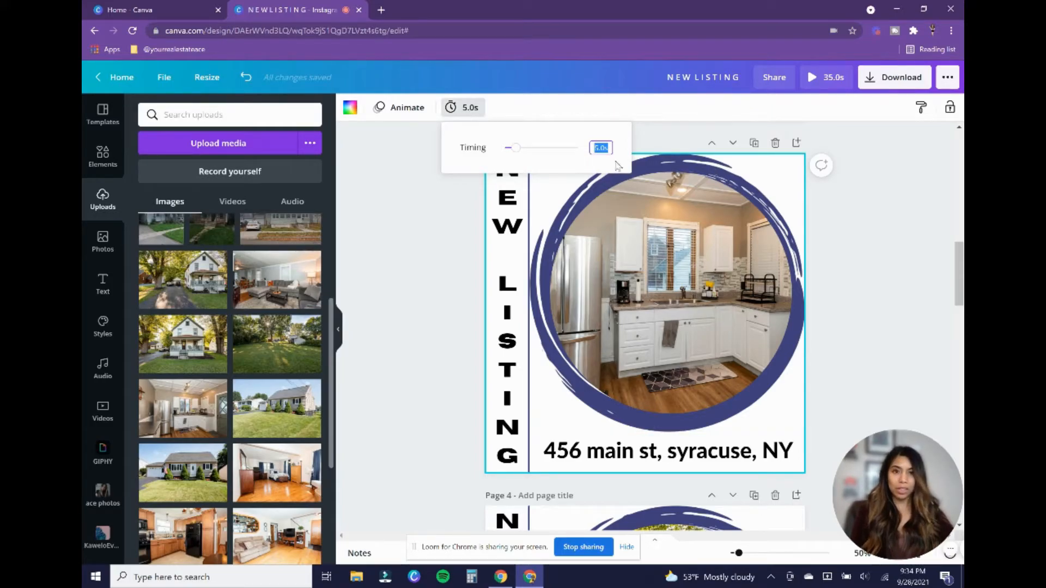
{"action": "type", "text": "1.5"}
{"action": "key", "text": "Return"}
Set the timing of page 4, the New Listing page with the house photo, to 1.5 seconds.
{"action": "scroll", "coordinate": [845, 294], "scroll_direction": "down", "scroll_amount": 2}
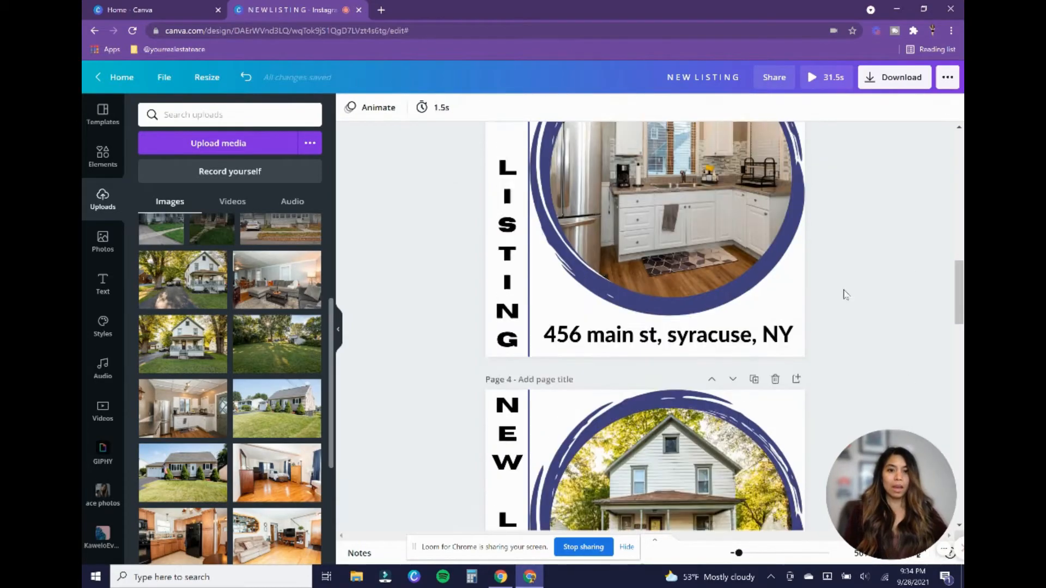
{"action": "scroll", "coordinate": [845, 294], "scroll_direction": "down", "scroll_amount": 4}
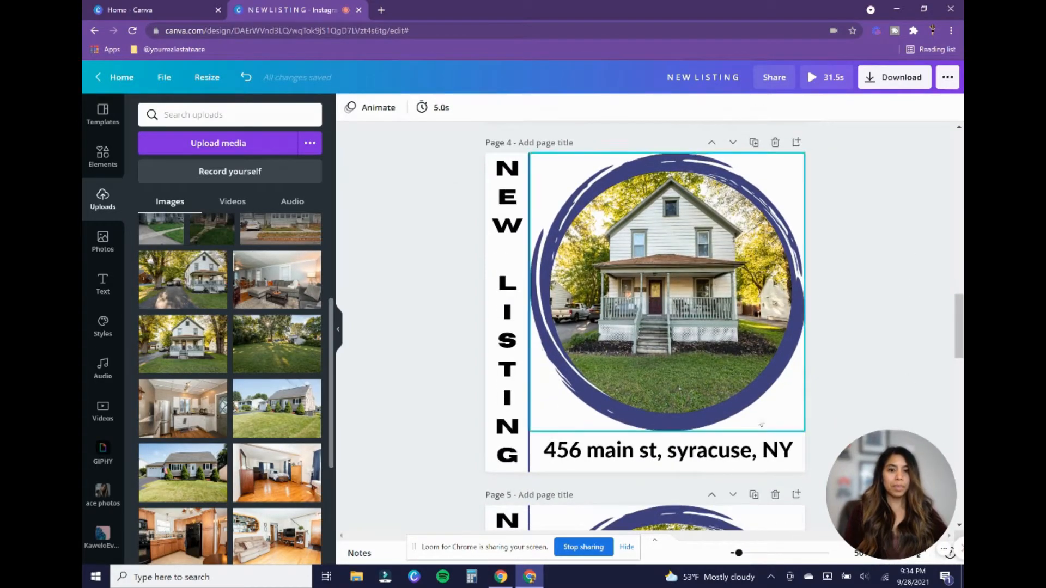
{"action": "left_click", "coordinate": [771, 436]}
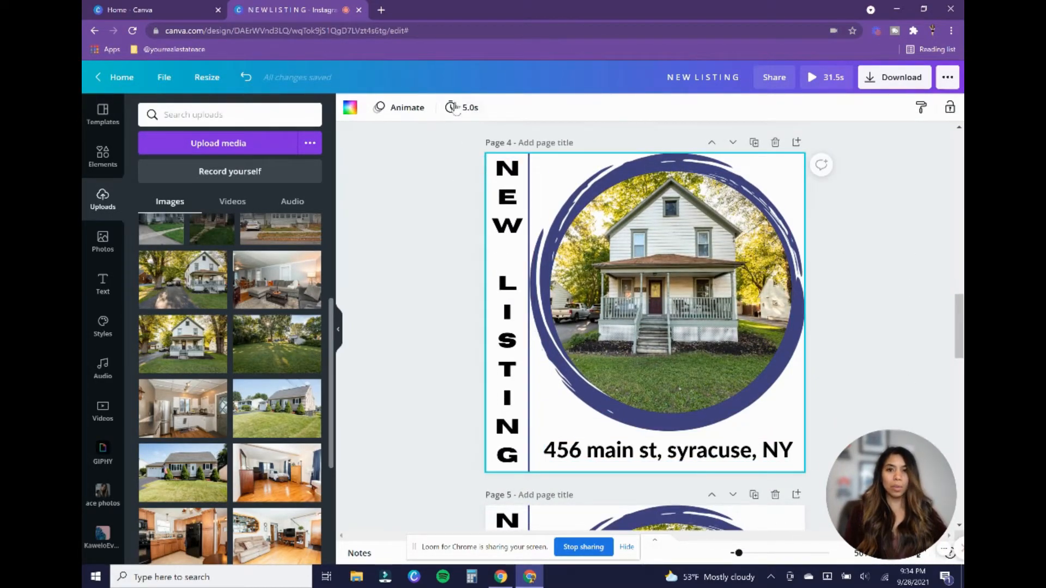
{"action": "left_click", "coordinate": [452, 108]}
{"action": "type", "text": "1.5"}
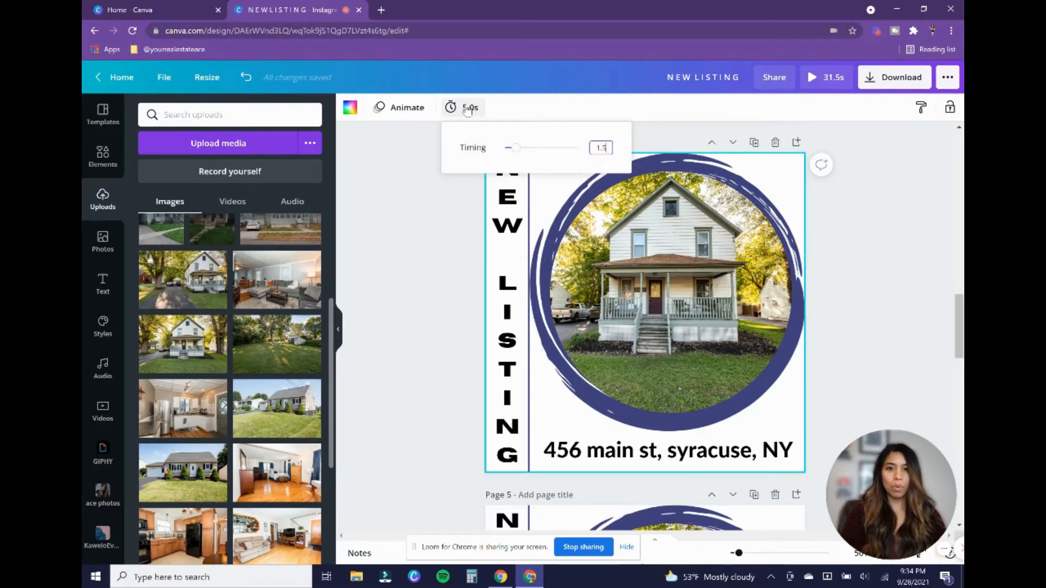
{"action": "key", "text": "Return"}
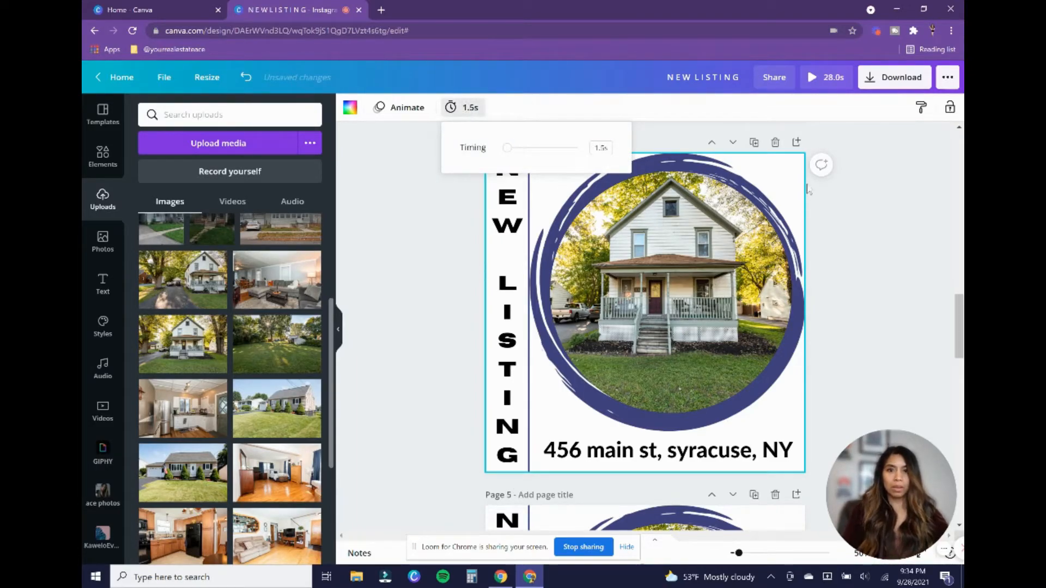
{"action": "left_click", "coordinate": [891, 317]}
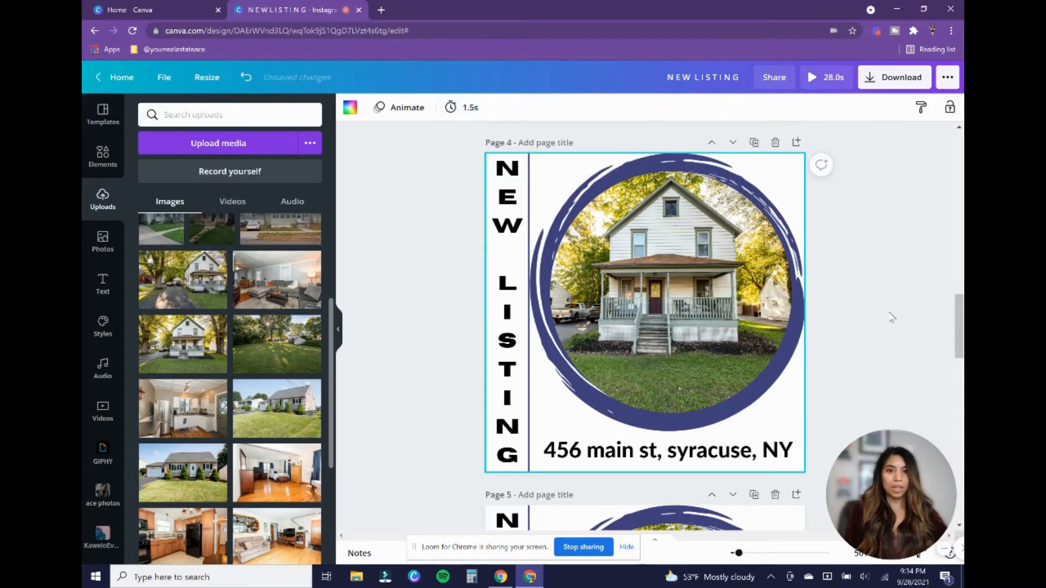
Replace page 4's circular house photo with the uploaded backyard lawn photo and apply the Tumble photo animation to it.
{"action": "left_click", "coordinate": [731, 292]}
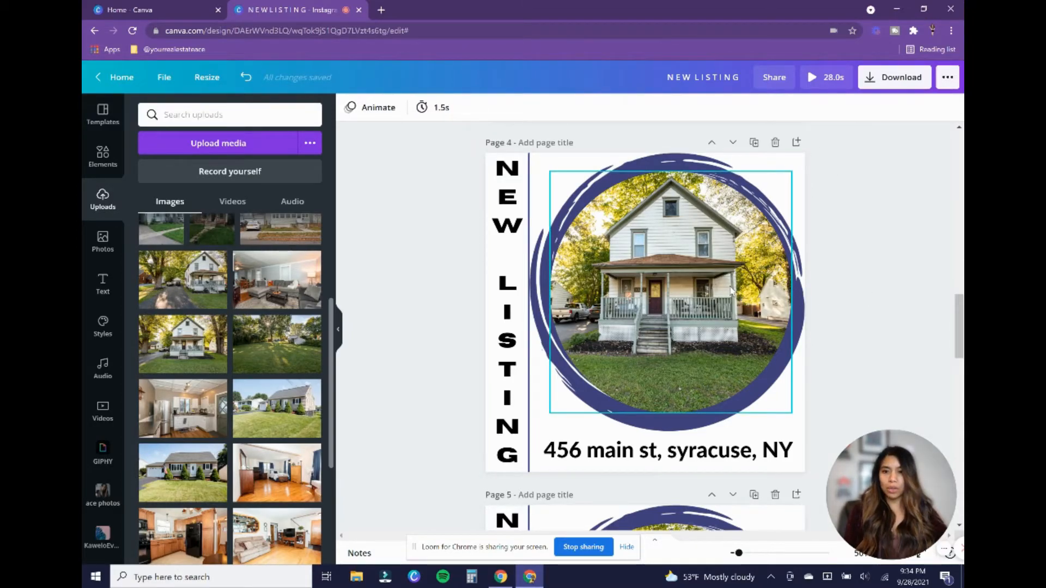
{"action": "left_click_drag", "start_coordinate": [260, 346], "coordinate": [687, 324]}
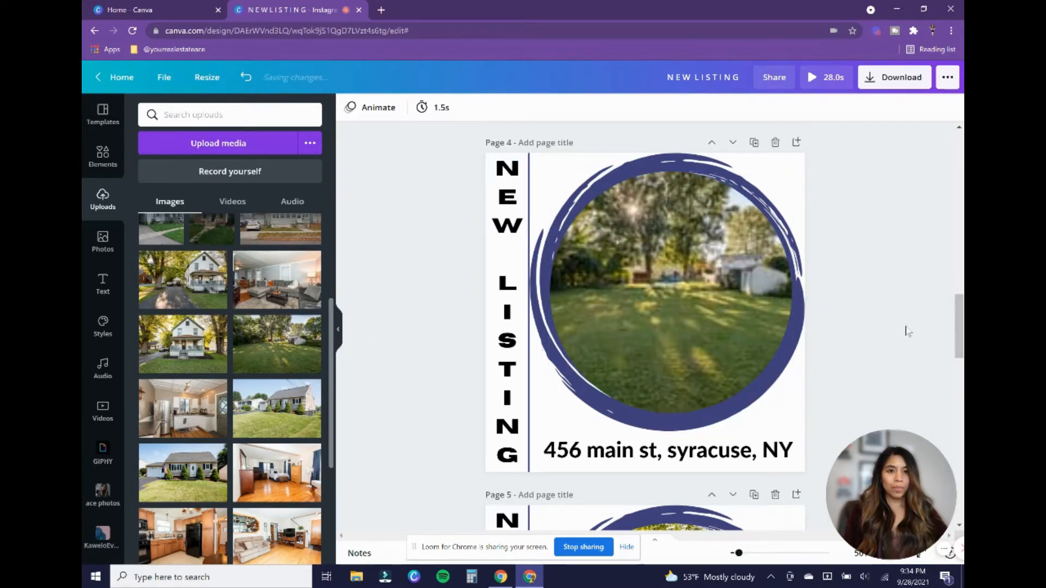
{"action": "left_click", "coordinate": [670, 262]}
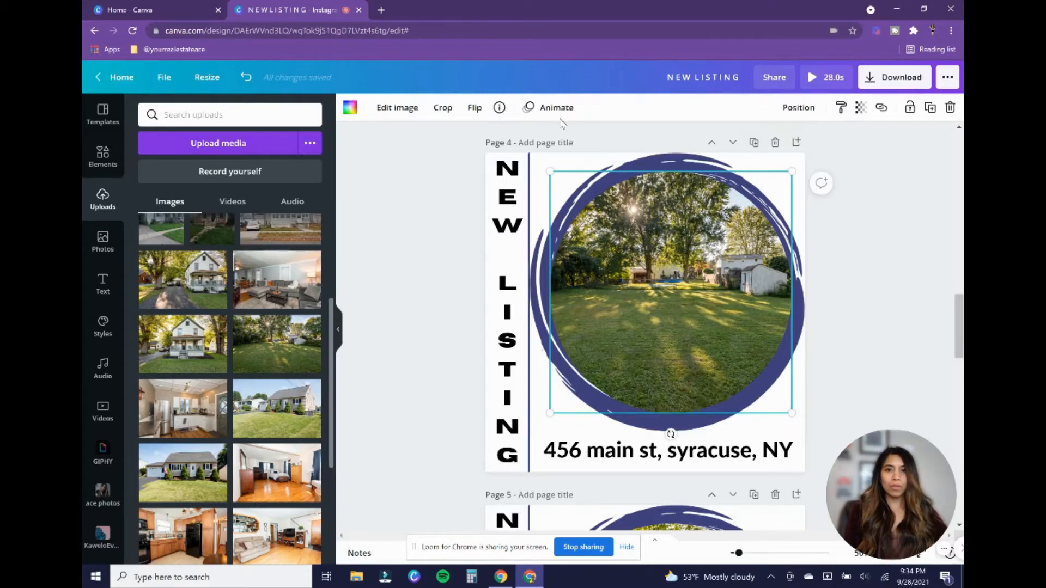
{"action": "left_click", "coordinate": [552, 107]}
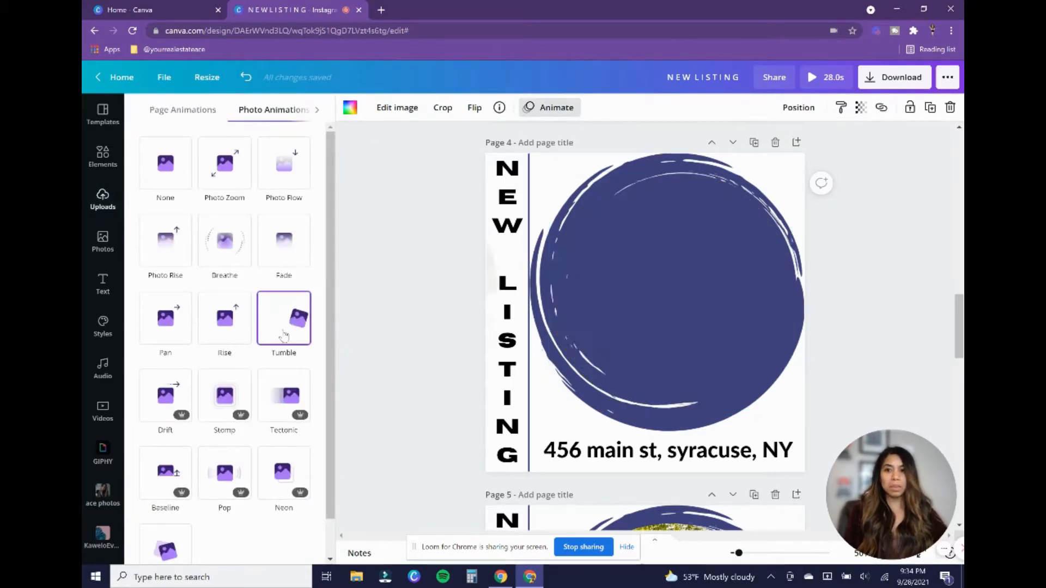
{"action": "left_click", "coordinate": [283, 335]}
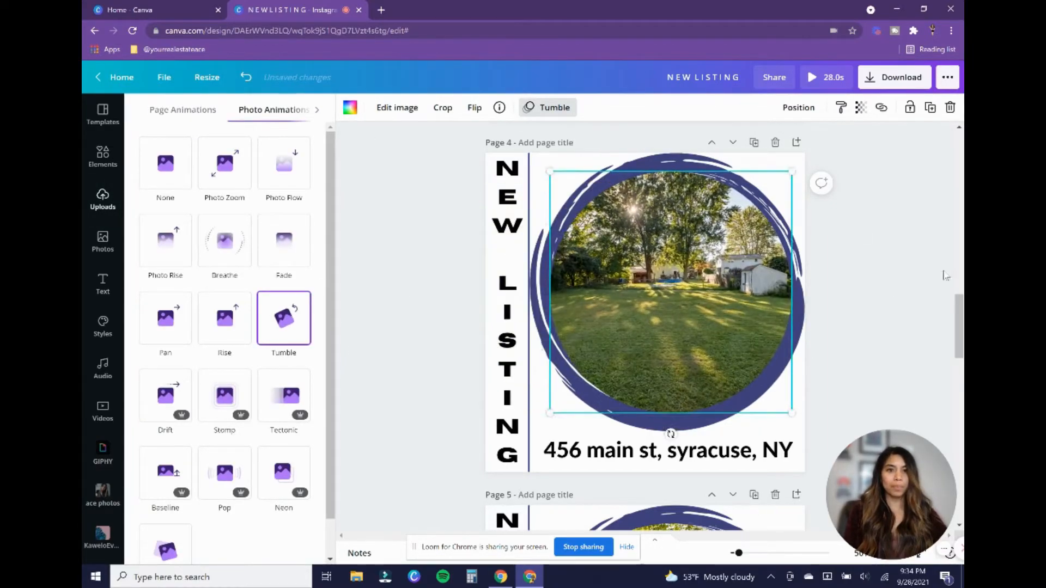
{"action": "left_click", "coordinate": [879, 298]}
Replace page 5's house photo with the uploaded living room photo, enlarging and repositioning it so the sofa and floor lamp fill the ring.
{"action": "scroll", "coordinate": [878, 299], "scroll_direction": "down", "scroll_amount": 7}
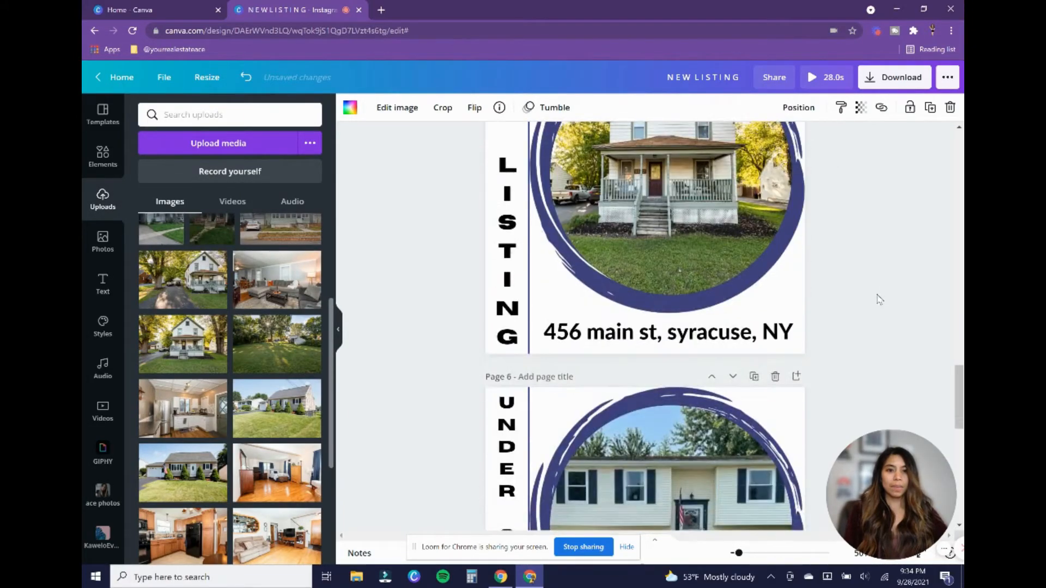
{"action": "scroll", "coordinate": [878, 299], "scroll_direction": "up", "scroll_amount": 2}
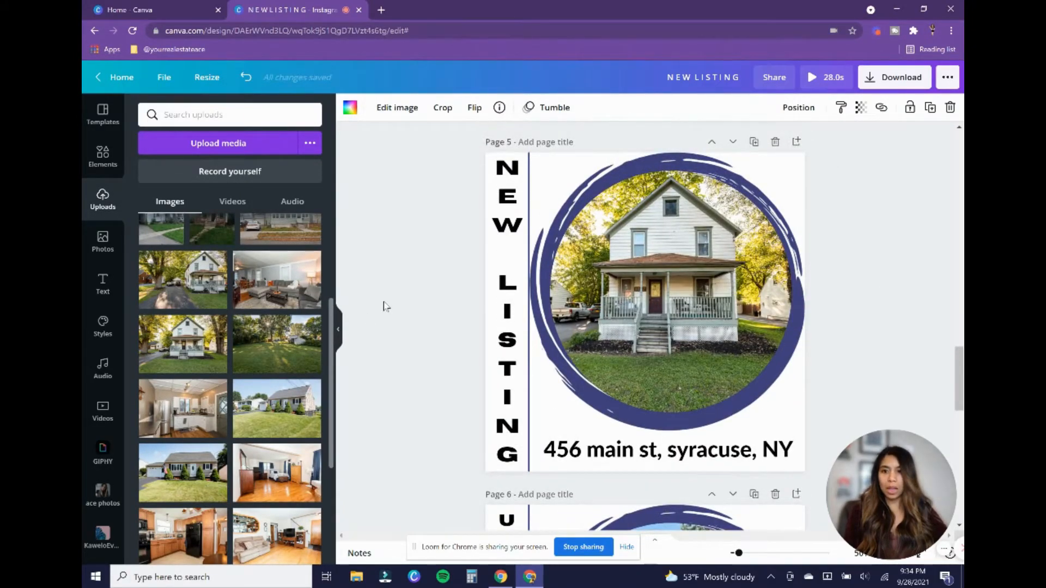
{"action": "left_click_drag", "start_coordinate": [282, 291], "coordinate": [699, 344]}
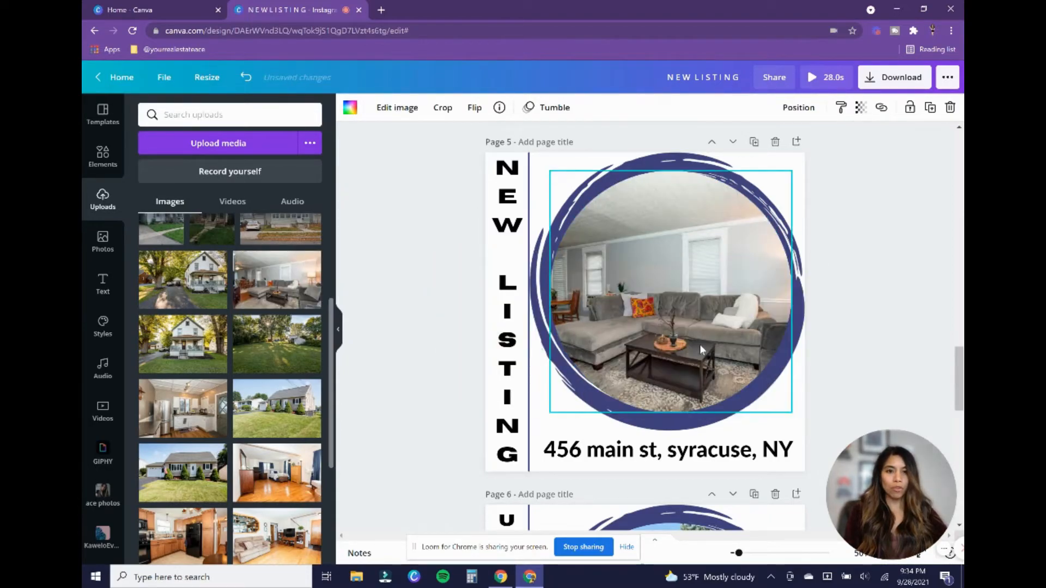
{"action": "double_click", "coordinate": [697, 346]}
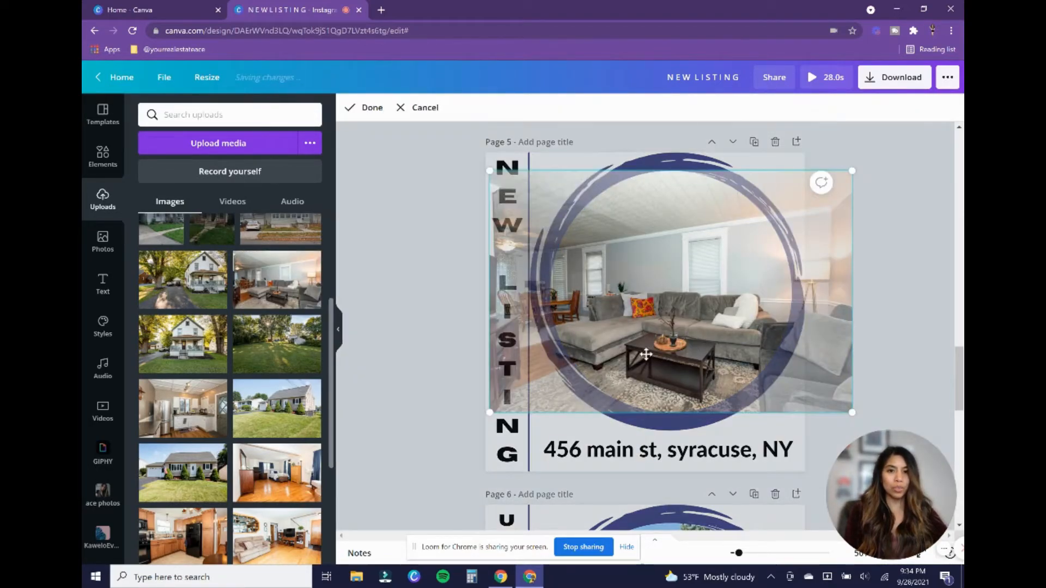
{"action": "left_click_drag", "start_coordinate": [474, 168], "coordinate": [401, 121]}
{"action": "left_click_drag", "start_coordinate": [745, 356], "coordinate": [704, 314]}
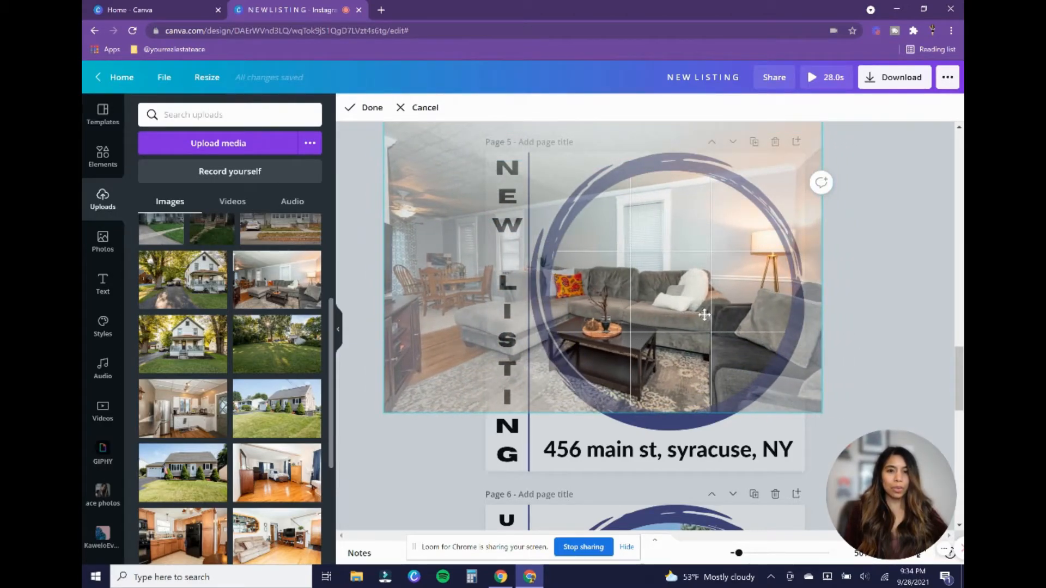
{"action": "left_click", "coordinate": [856, 332]}
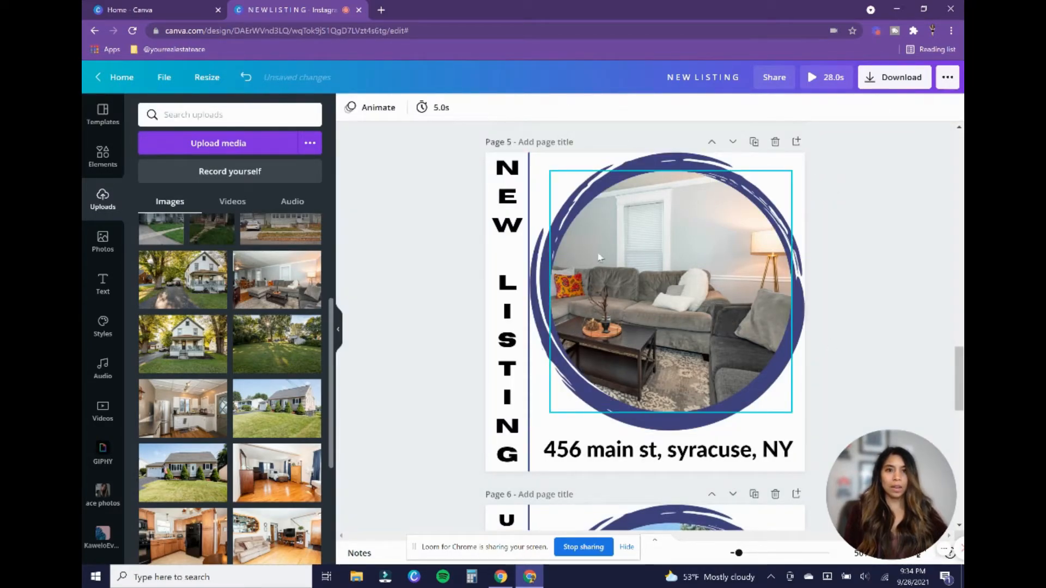
Set page 5's timing to 1.5 seconds.
{"action": "left_click", "coordinate": [797, 470]}
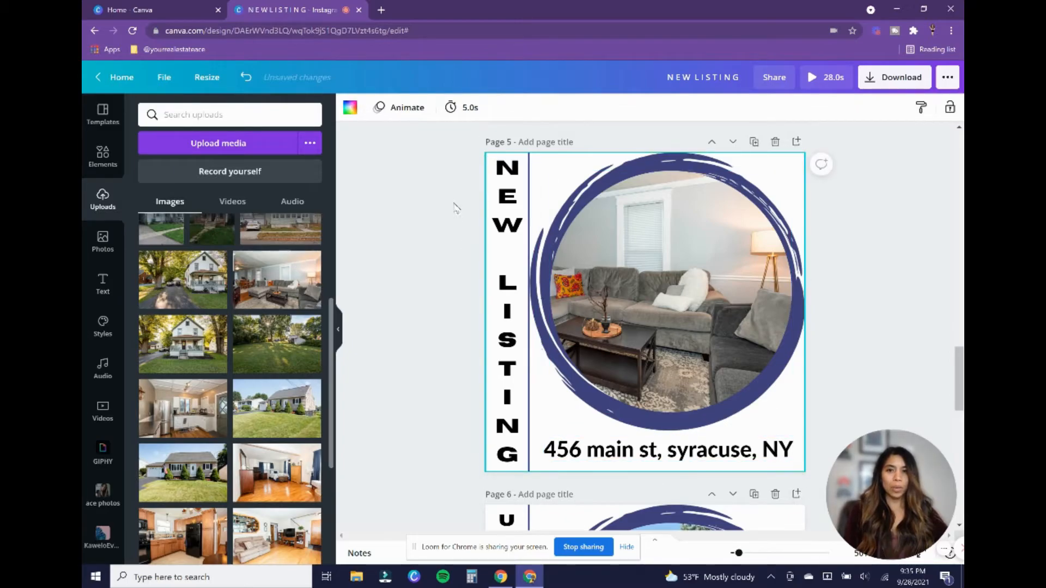
{"action": "left_click", "coordinate": [466, 109]}
{"action": "type", "text": "1.5"}
{"action": "key", "text": "Return"}
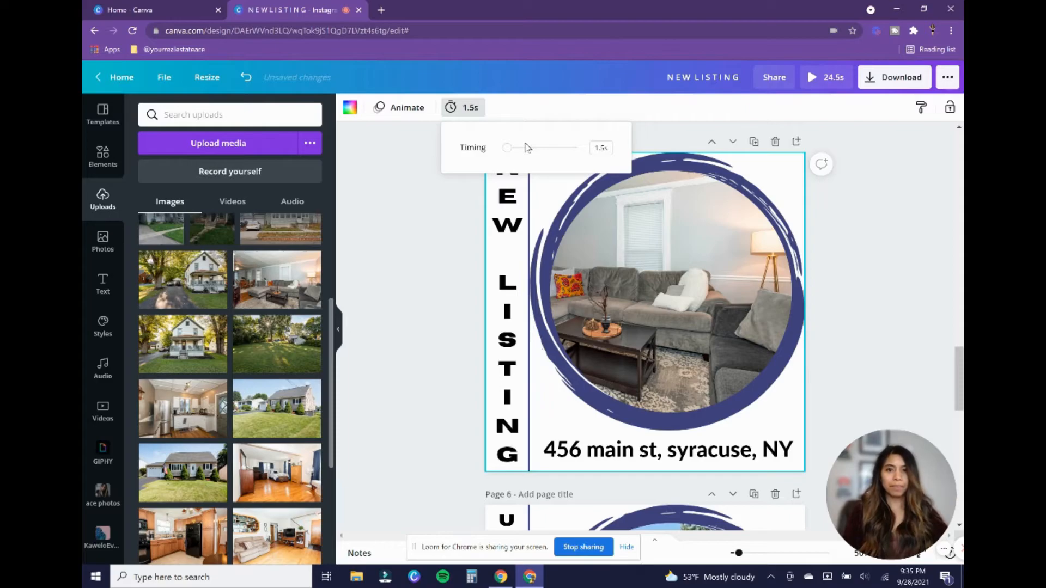
Apply the Tumble photo animation to page 5's living room photo and return to the uploaded images.
{"action": "left_click", "coordinate": [757, 293]}
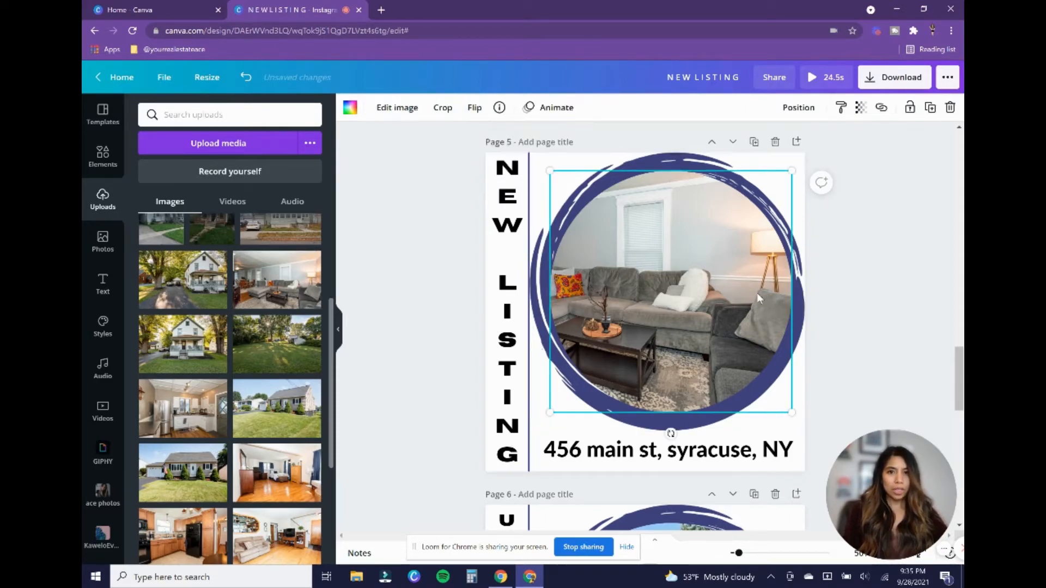
{"action": "left_click", "coordinate": [550, 108]}
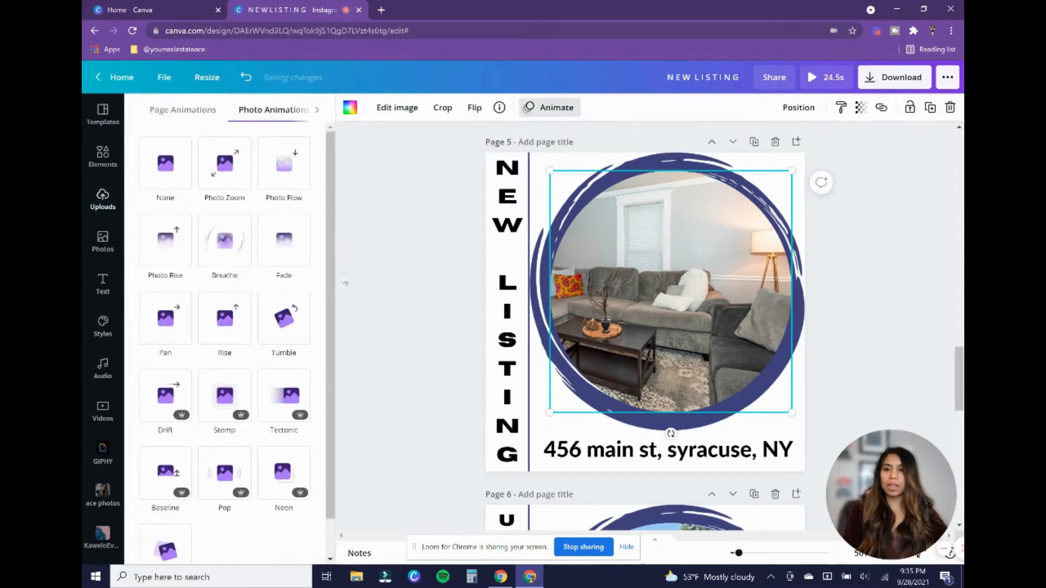
{"action": "left_click", "coordinate": [289, 321]}
{"action": "left_click", "coordinate": [103, 199]}
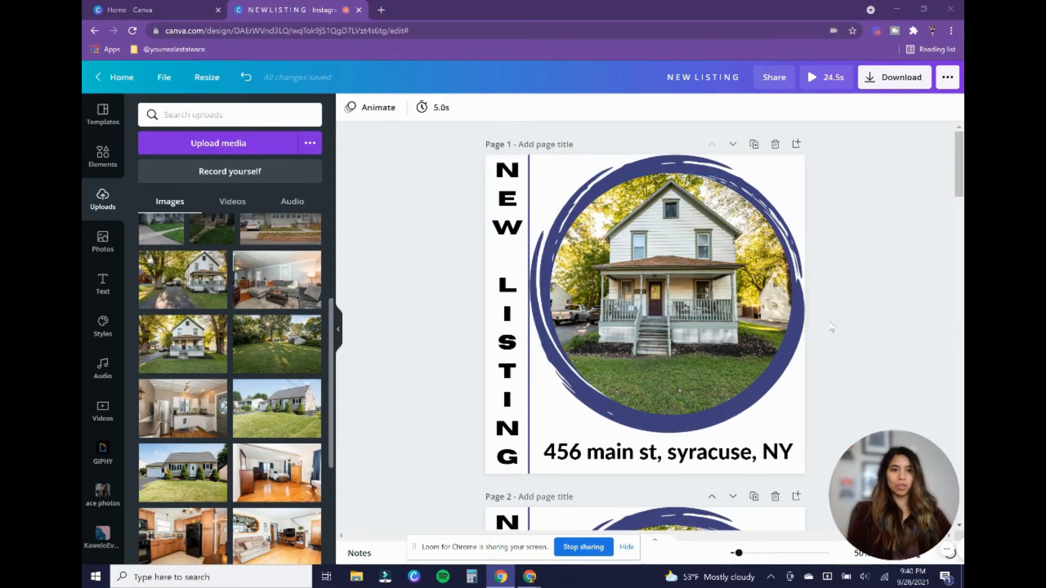
{"action": "scroll", "coordinate": [831, 327], "scroll_direction": "down", "scroll_amount": 9}
{"action": "scroll", "coordinate": [855, 333], "scroll_direction": "down", "scroll_amount": 10}
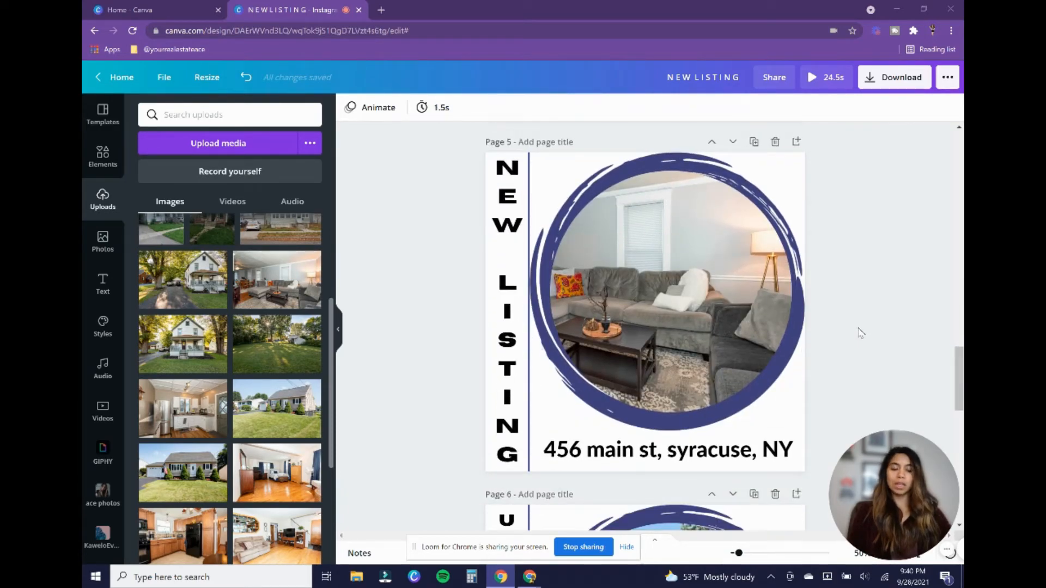
{"action": "left_click_drag", "start_coordinate": [959, 376], "coordinate": [961, 144]}
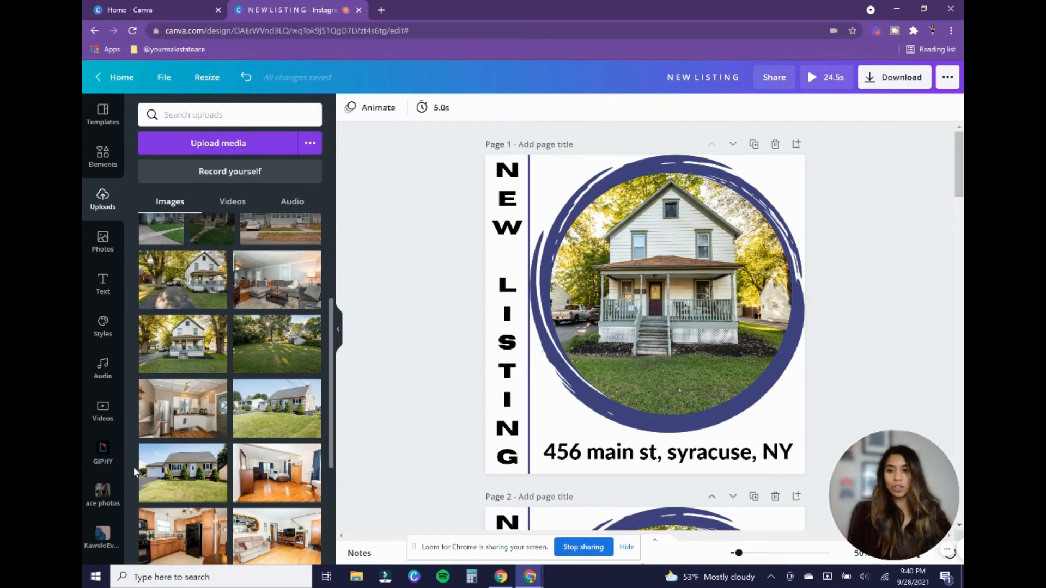
Open the audio library and browse the featured music categories on the Epidemic Sound website.
{"action": "left_click", "coordinate": [102, 376]}
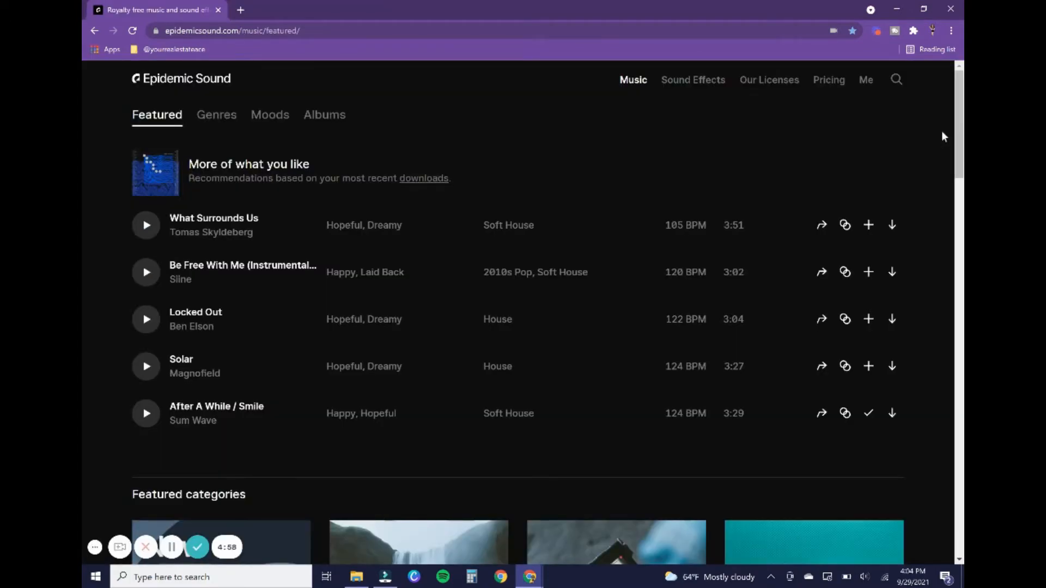
{"action": "scroll", "coordinate": [942, 132], "scroll_direction": "down", "scroll_amount": 5}
{"action": "scroll", "coordinate": [942, 137], "scroll_direction": "down", "scroll_amount": 4}
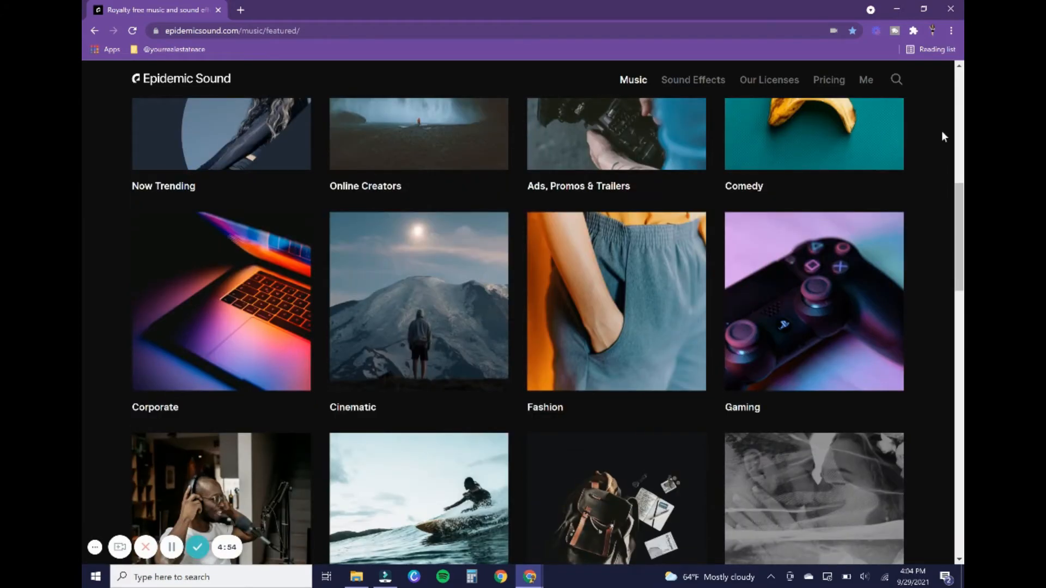
{"action": "scroll", "coordinate": [943, 136], "scroll_direction": "down", "scroll_amount": 3}
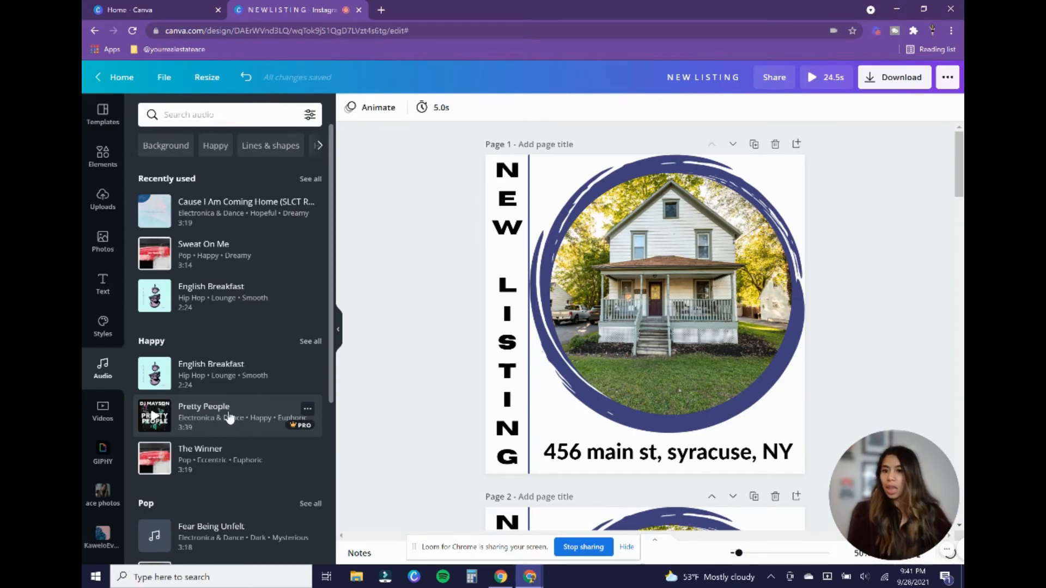
Preview the Pop track Fear Being Unfelt and the Epic track Your Gain, and add Your Gain to the design.
{"action": "scroll", "coordinate": [229, 417], "scroll_direction": "down", "scroll_amount": 4}
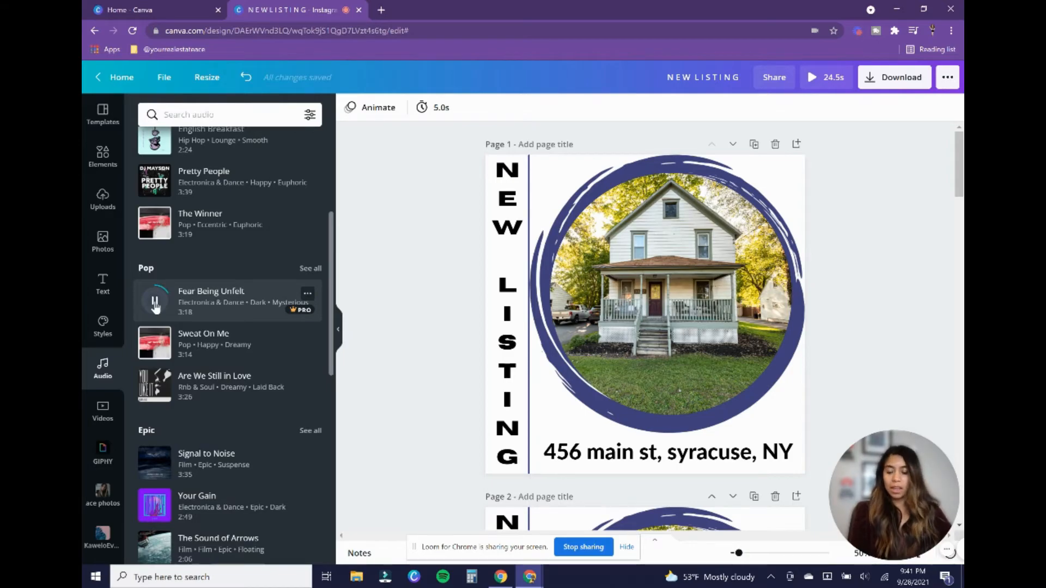
{"action": "left_click", "coordinate": [155, 305]}
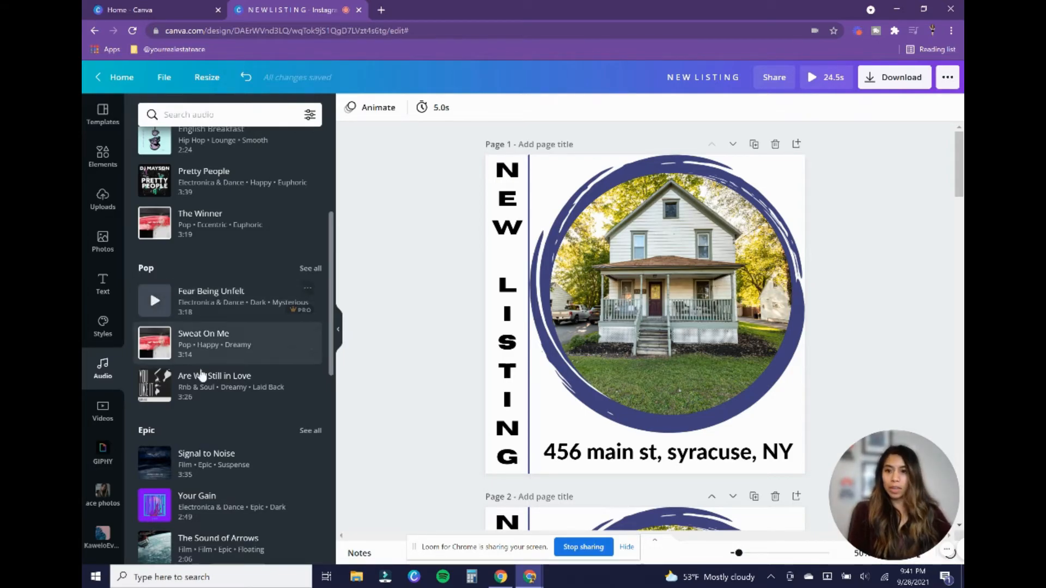
{"action": "scroll", "coordinate": [237, 408], "scroll_direction": "down", "scroll_amount": 3}
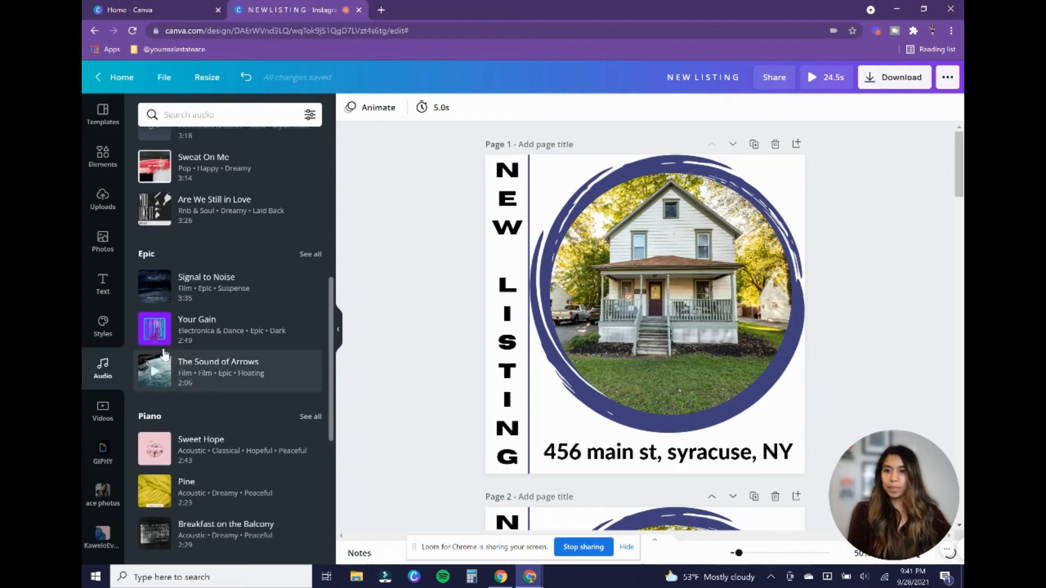
{"action": "left_click", "coordinate": [155, 334]}
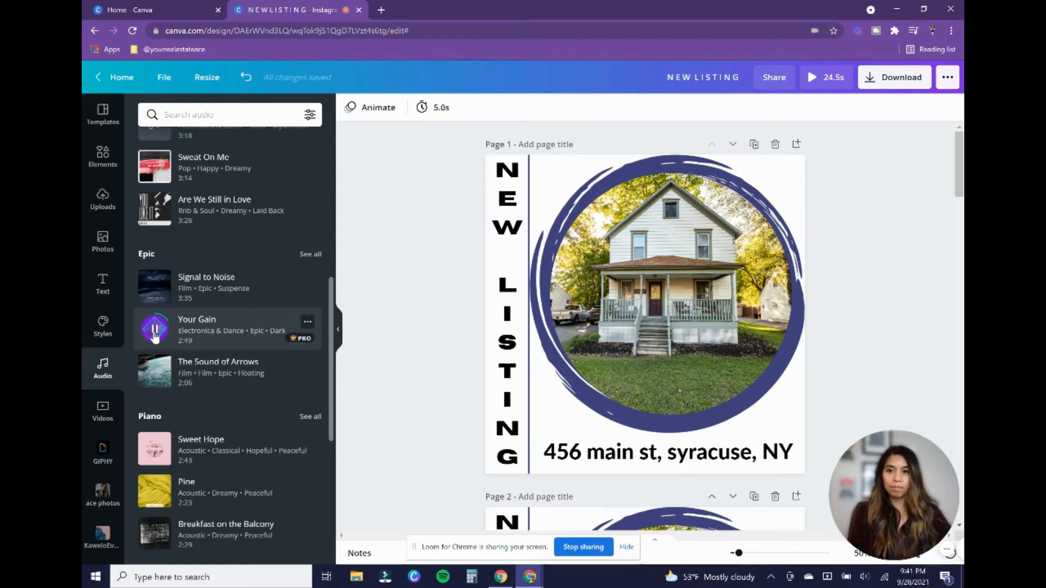
{"action": "left_click", "coordinate": [215, 335]}
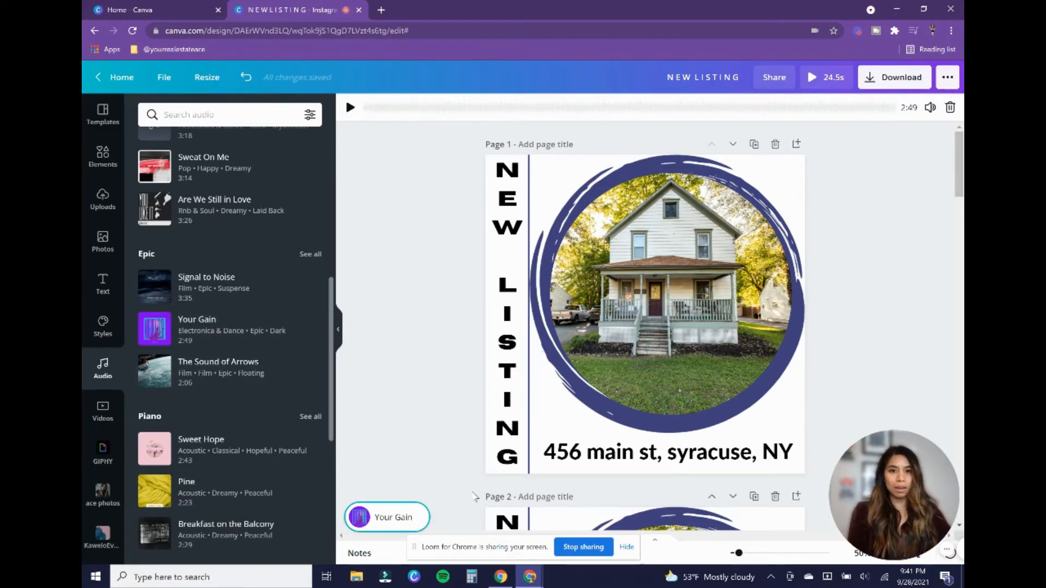
Preview Your Gain and shift the used audio segment to a later part of the track.
{"action": "left_click", "coordinate": [350, 108]}
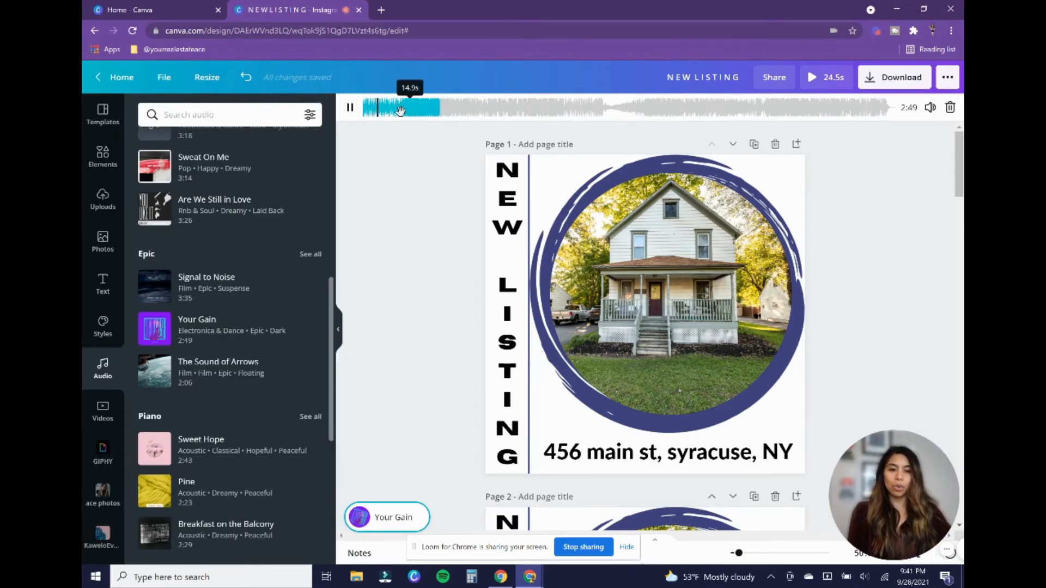
{"action": "left_click", "coordinate": [350, 108]}
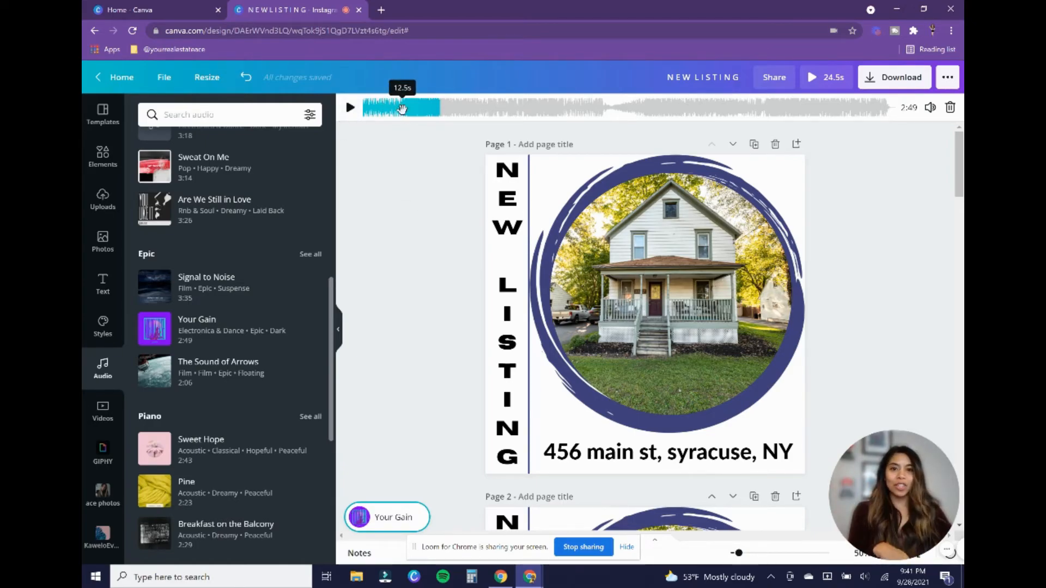
{"action": "left_click_drag", "start_coordinate": [402, 109], "coordinate": [480, 116]}
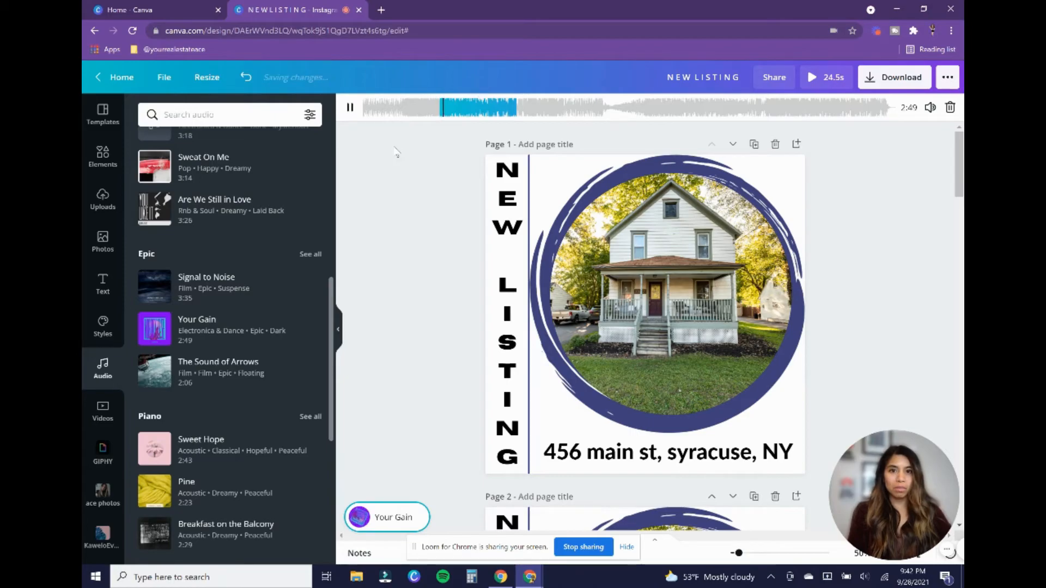
{"action": "mouse_move", "coordinate": [469, 108]}
{"action": "left_mouse_down"}
{"action": "mouse_move", "coordinate": [436, 109]}
{"action": "mouse_move", "coordinate": [460, 108]}
{"action": "left_mouse_up"}
{"action": "left_click", "coordinate": [350, 107]}
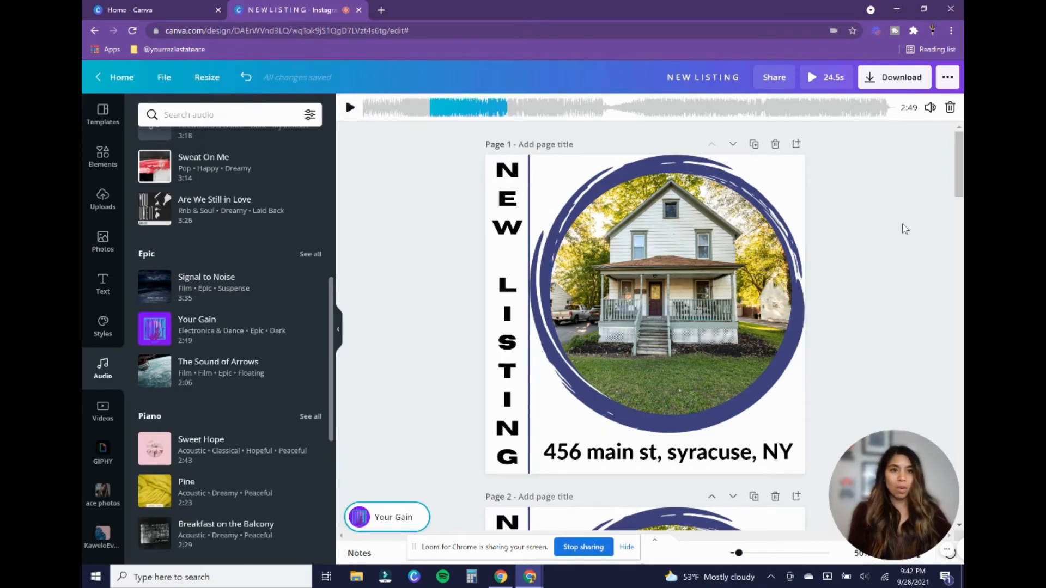
Open the download settings for an MP4 video and check which pages belong to the New Listing carousel.
{"action": "left_click", "coordinate": [897, 86]}
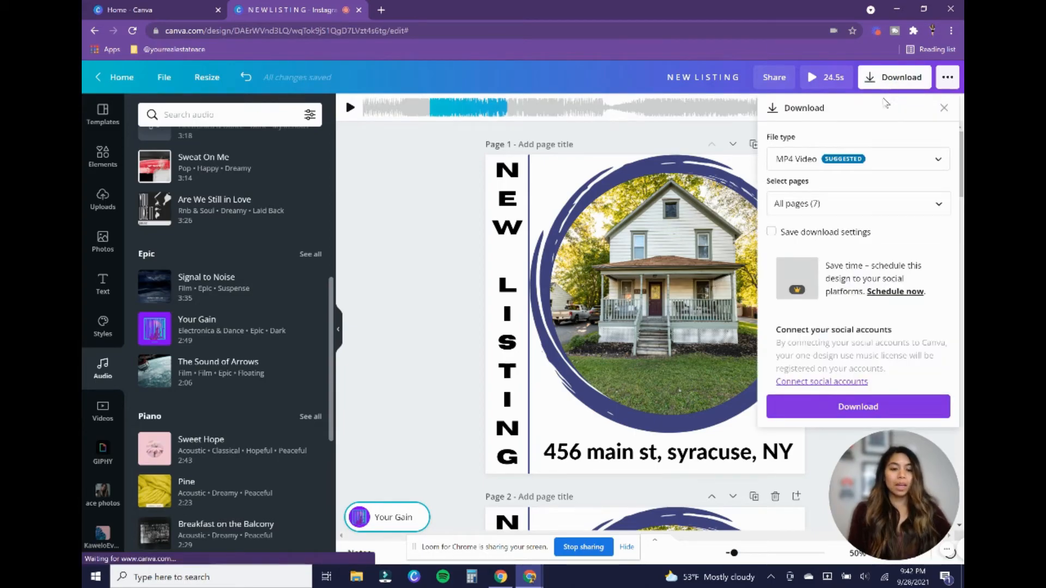
{"action": "scroll", "coordinate": [452, 342], "scroll_direction": "down", "scroll_amount": 7}
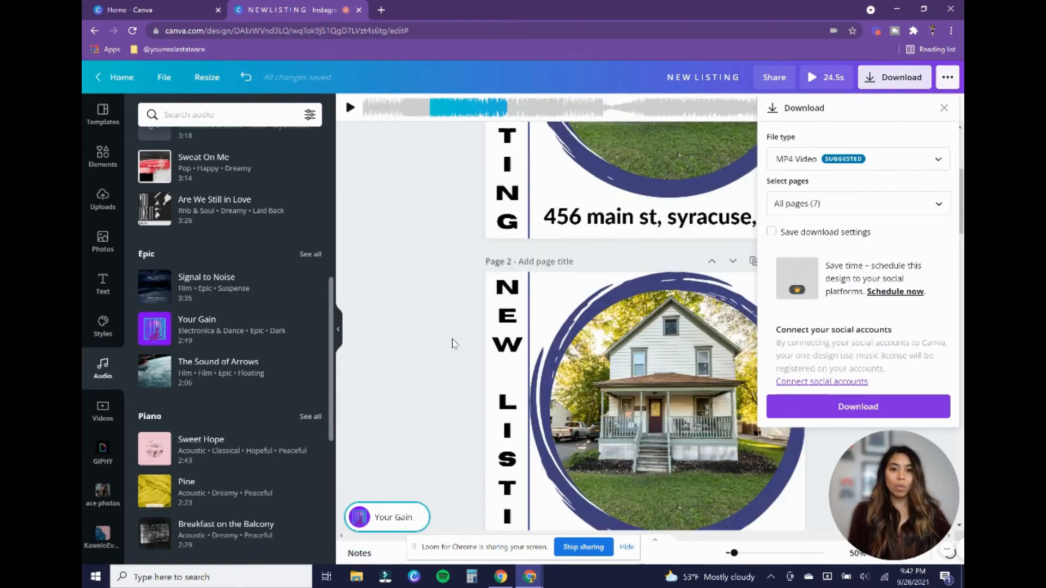
{"action": "scroll", "coordinate": [455, 344], "scroll_direction": "down", "scroll_amount": 10}
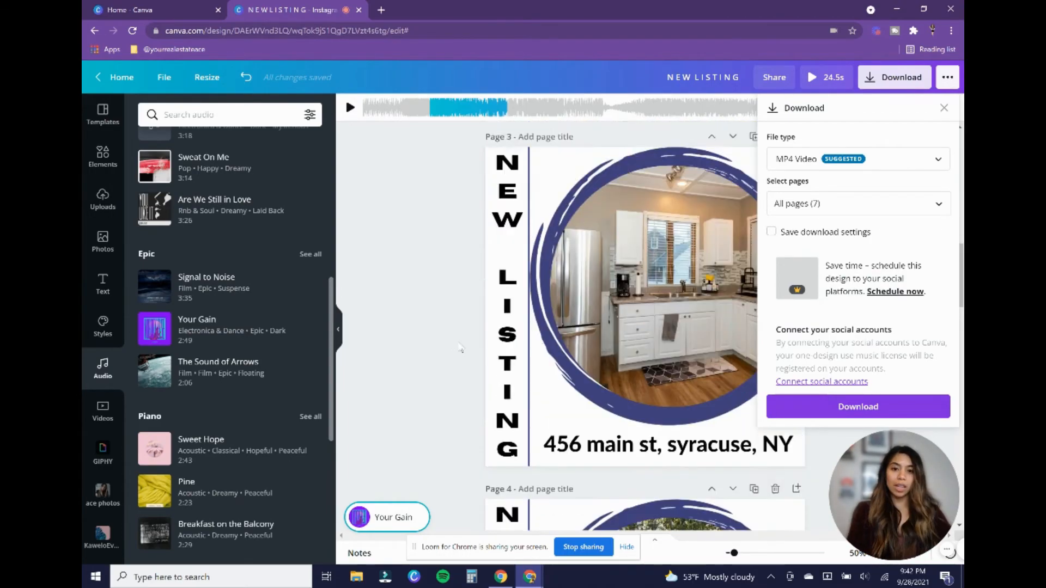
{"action": "scroll", "coordinate": [461, 346], "scroll_direction": "down", "scroll_amount": 10}
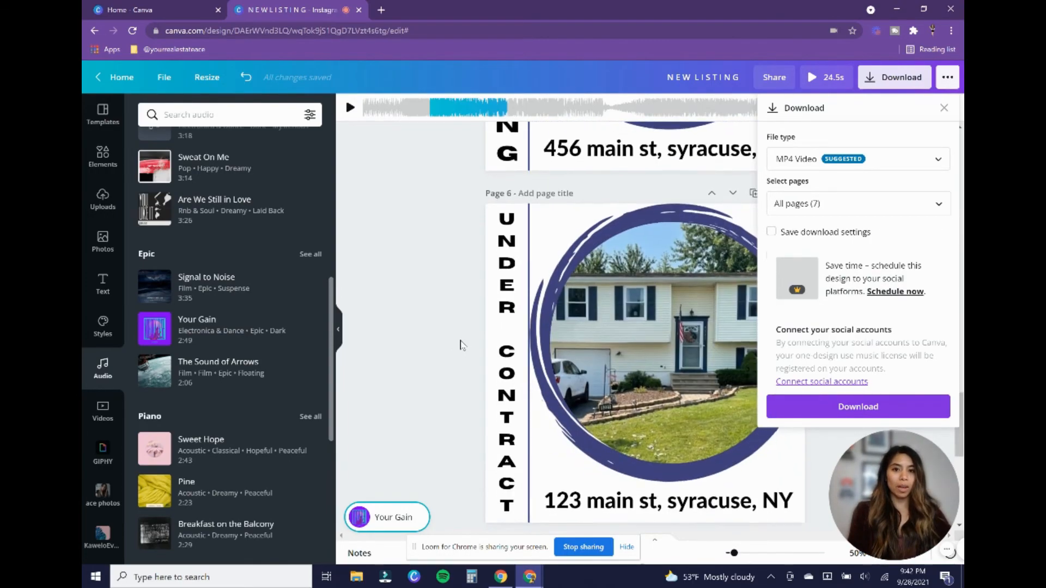
{"action": "scroll", "coordinate": [461, 346], "scroll_direction": "down", "scroll_amount": 5}
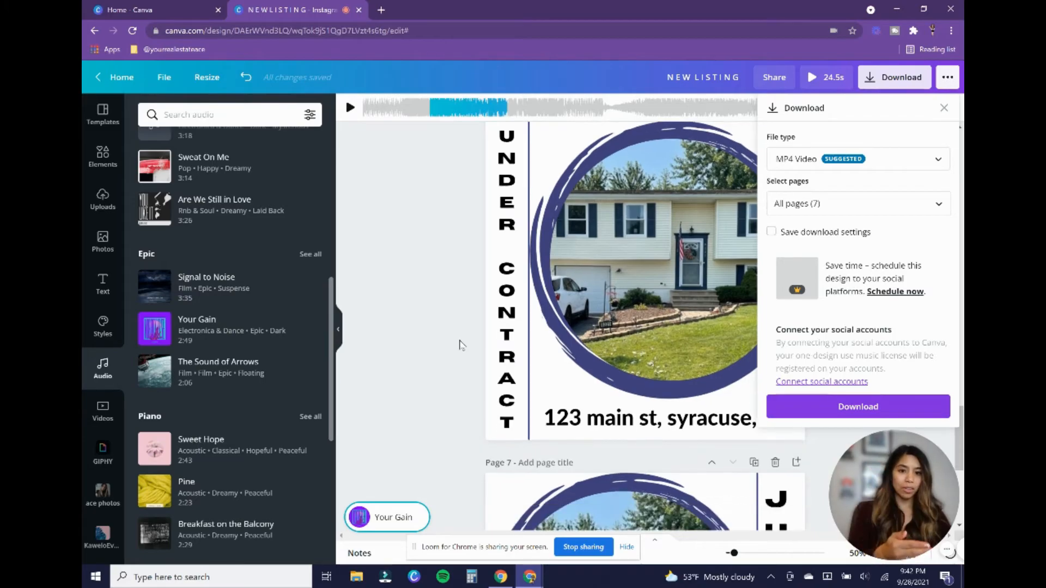
{"action": "scroll", "coordinate": [459, 344], "scroll_direction": "up", "scroll_amount": 20}
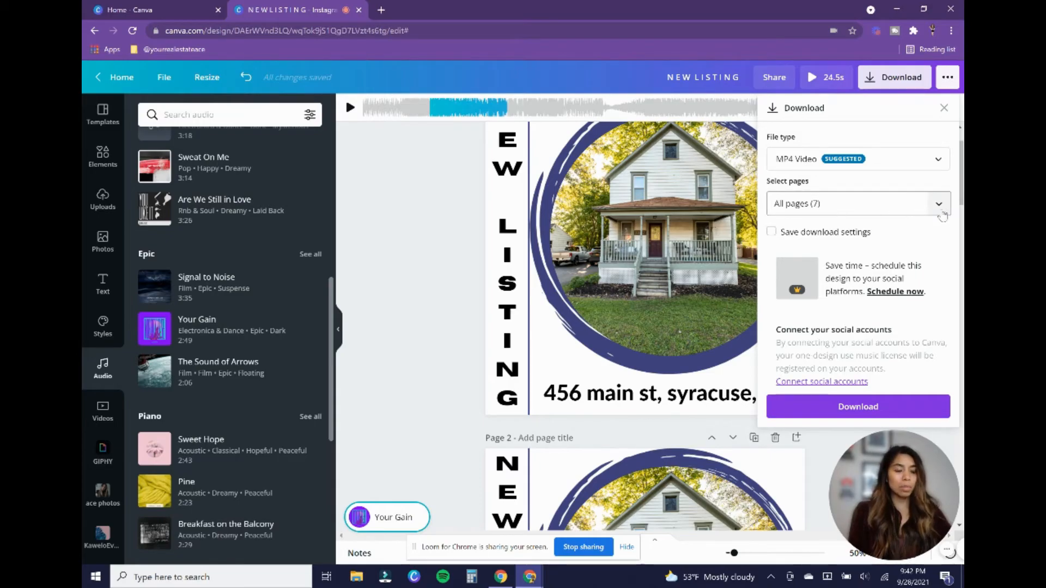
Limit the download to pages 1 to 5 and download them as an MP4 video.
{"action": "left_click", "coordinate": [938, 206]}
{"action": "left_click", "coordinate": [927, 271]}
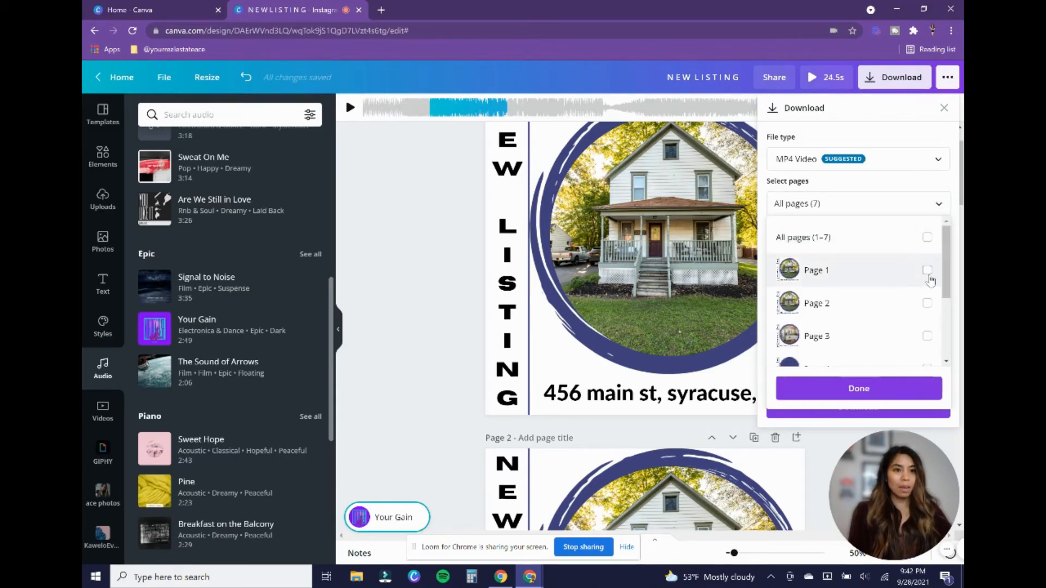
{"action": "left_click", "coordinate": [927, 302]}
{"action": "scroll", "coordinate": [893, 300], "scroll_direction": "down", "scroll_amount": 1}
{"action": "left_click", "coordinate": [926, 277]}
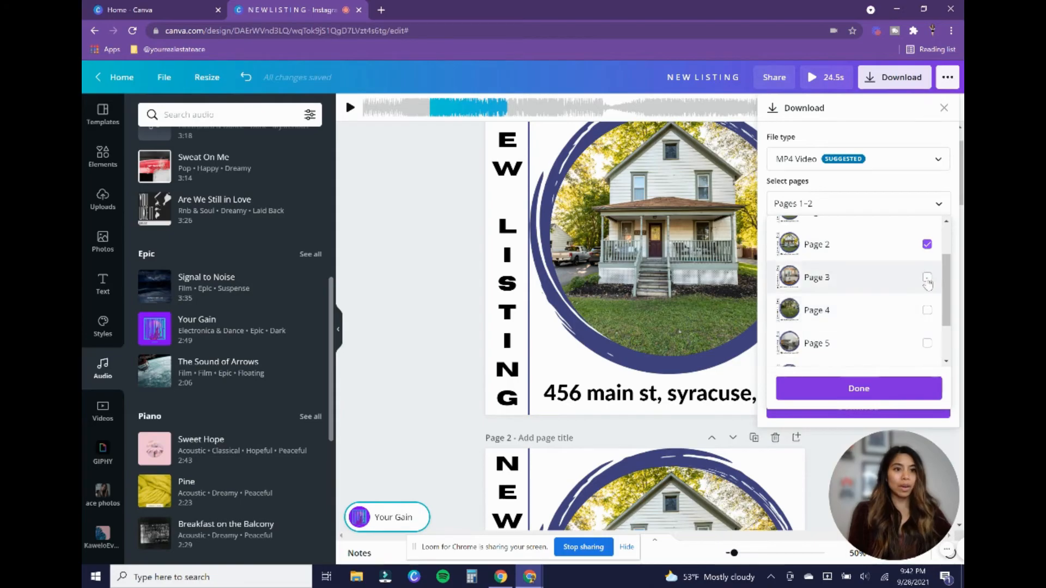
{"action": "left_click", "coordinate": [927, 310]}
{"action": "left_click", "coordinate": [927, 343]}
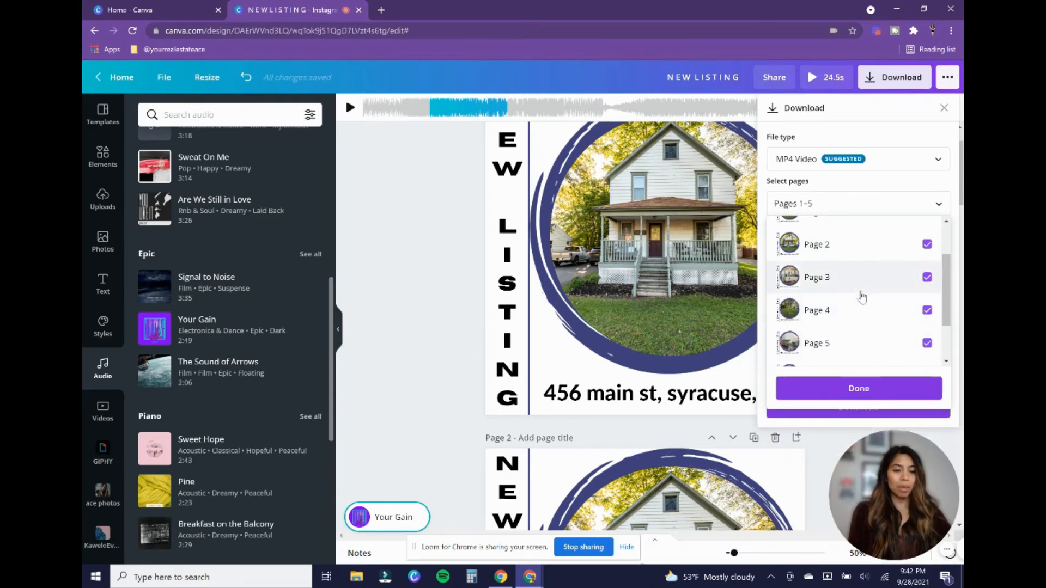
{"action": "scroll", "coordinate": [866, 297], "scroll_direction": "down", "scroll_amount": 1}
{"action": "scroll", "coordinate": [878, 300], "scroll_direction": "up", "scroll_amount": 2}
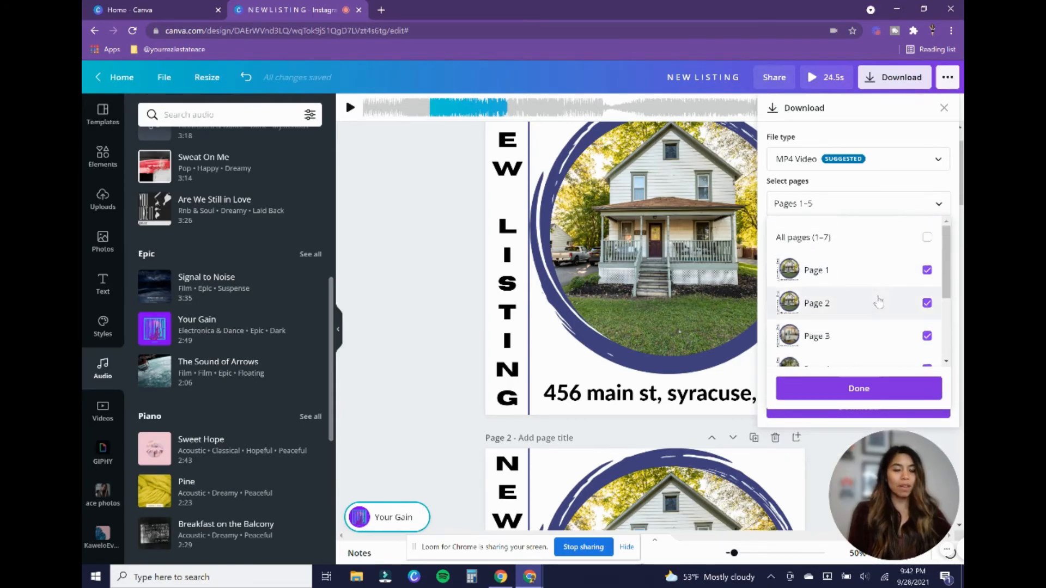
{"action": "left_click", "coordinate": [877, 389]}
{"action": "left_click", "coordinate": [859, 407]}
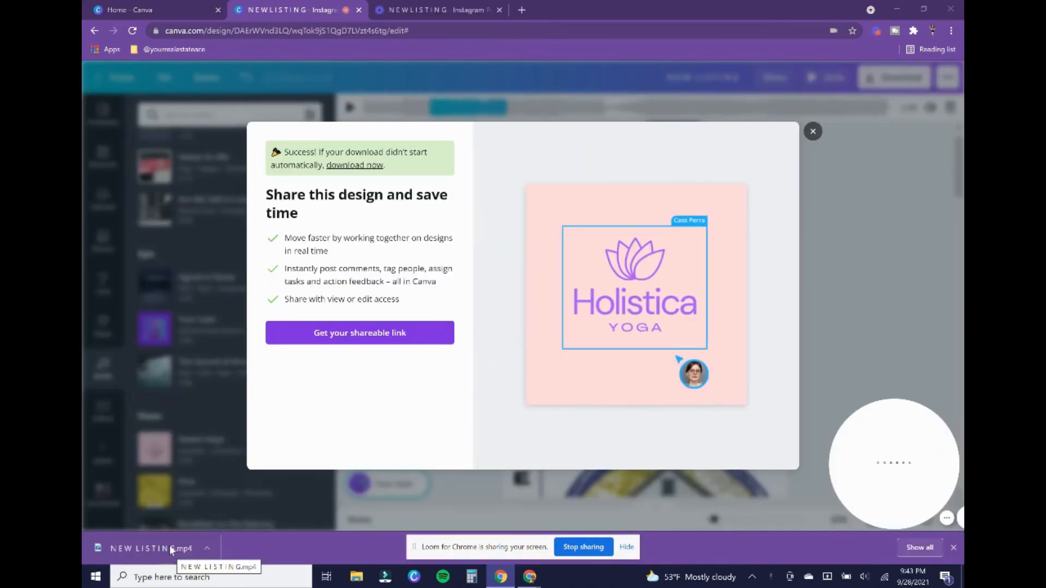
Play the downloaded NEW LISTING.mp4 in the video player, close the player and return to page 1 of the design.
{"action": "left_click", "coordinate": [164, 548]}
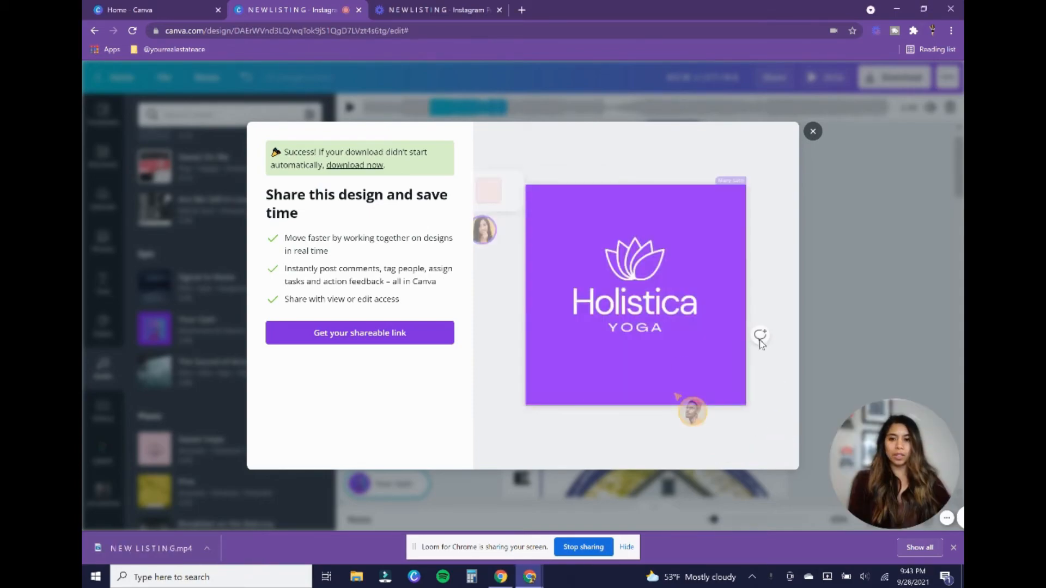
{"action": "left_click", "coordinate": [145, 550]}
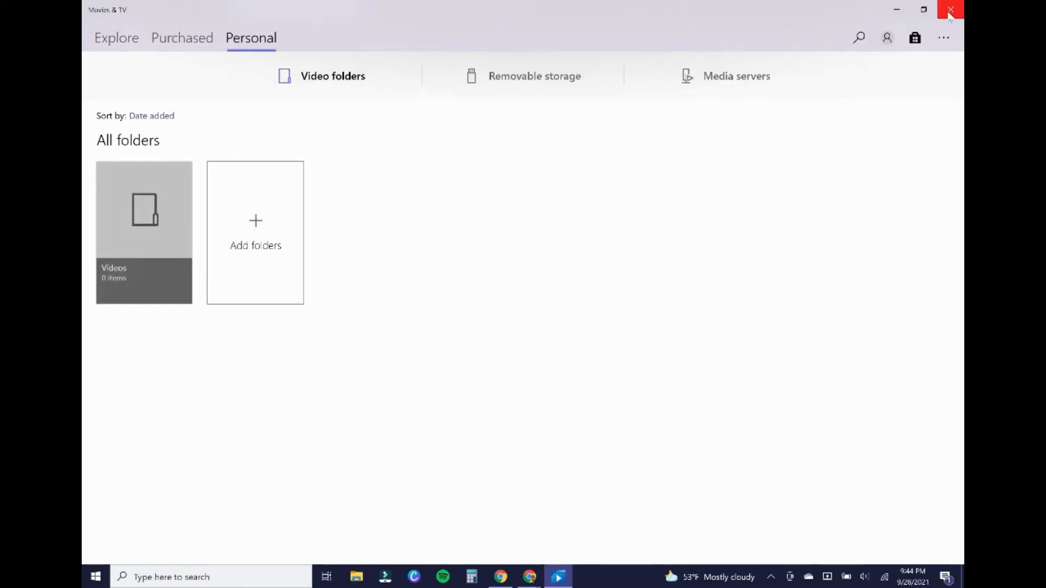
{"action": "left_click", "coordinate": [951, 9]}
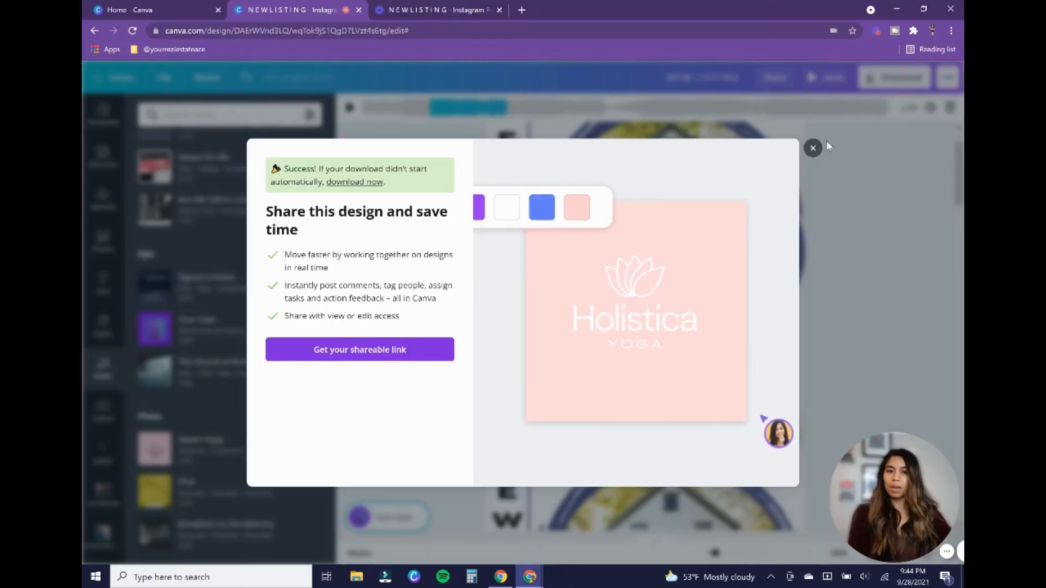
{"action": "left_click", "coordinate": [845, 215]}
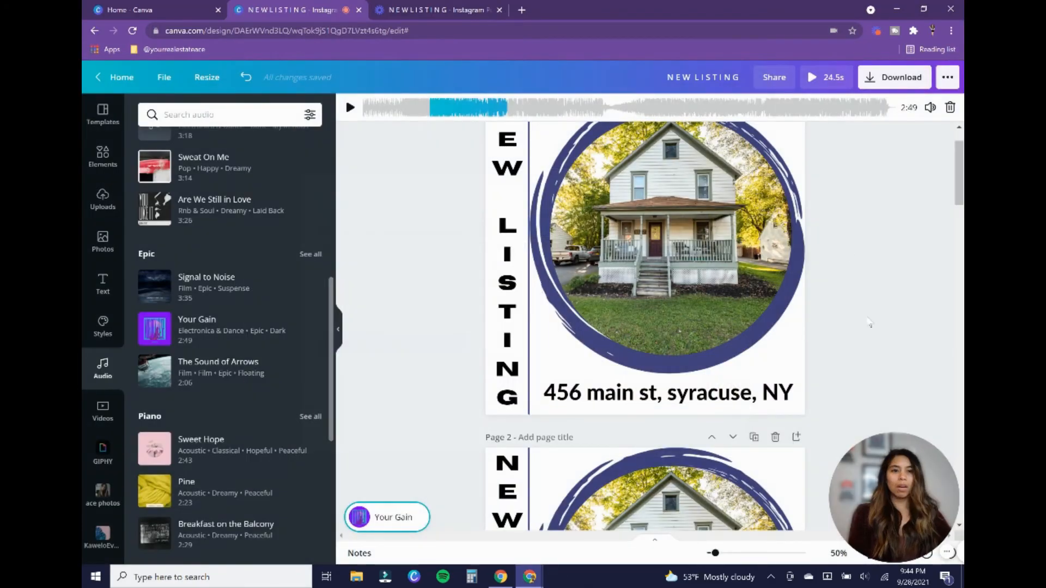
{"action": "scroll", "coordinate": [870, 323], "scroll_direction": "up", "scroll_amount": 1}
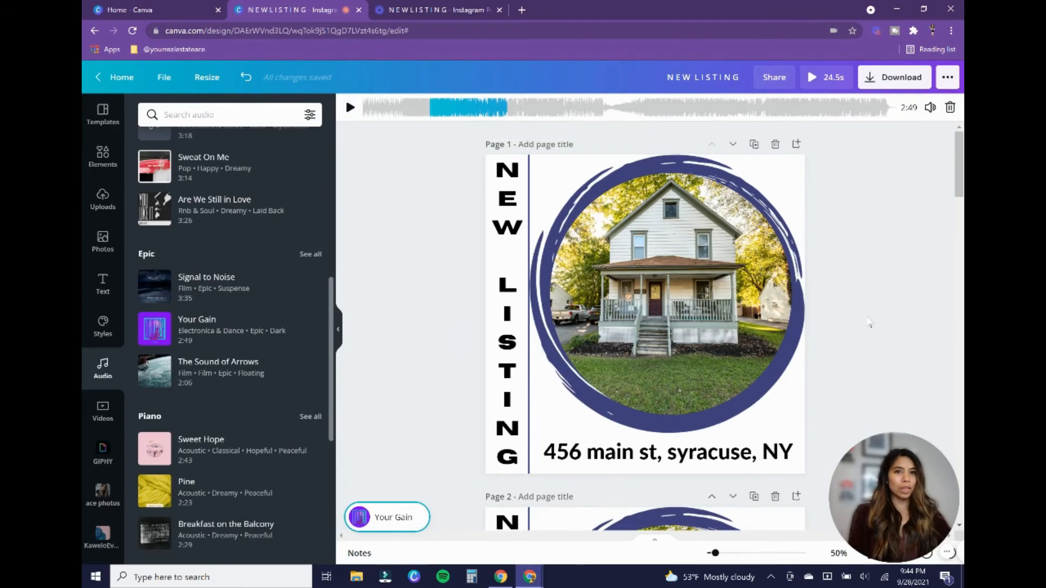
Set page 1's timing to 2.5 seconds and check the download settings without downloading.
{"action": "left_click", "coordinate": [798, 473]}
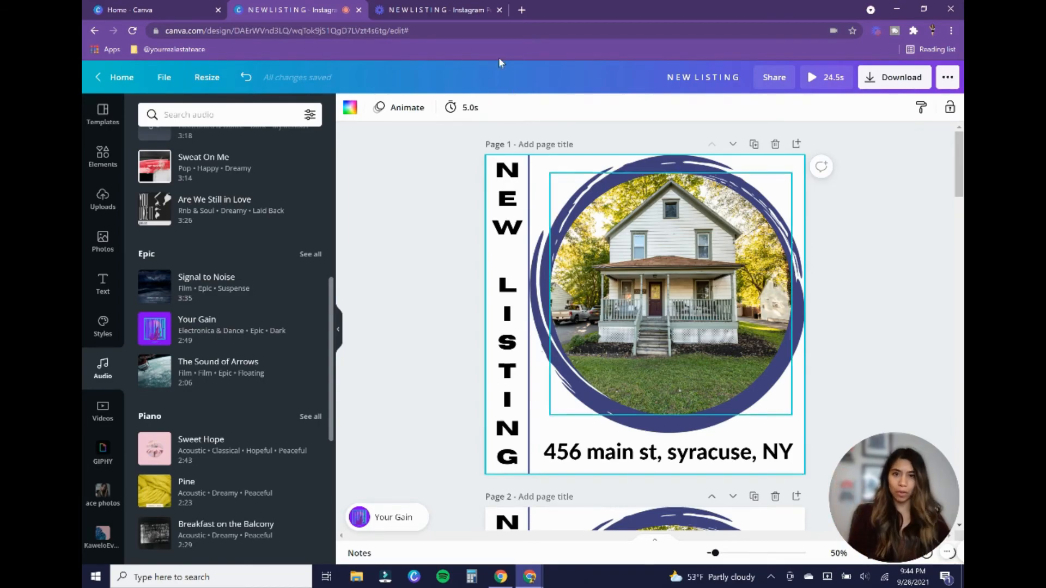
{"action": "left_click", "coordinate": [463, 107]}
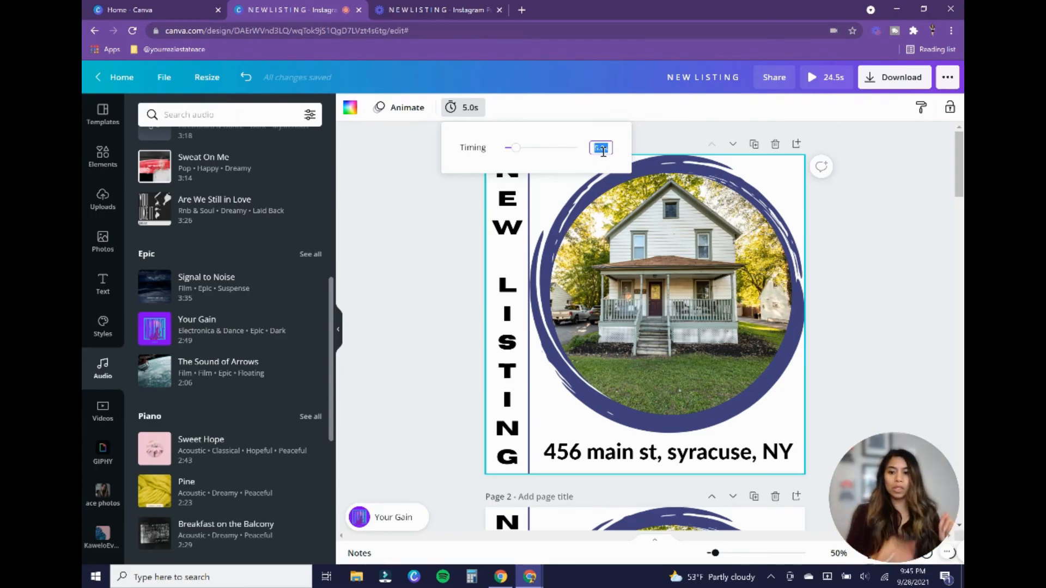
{"action": "type", "text": "2.5"}
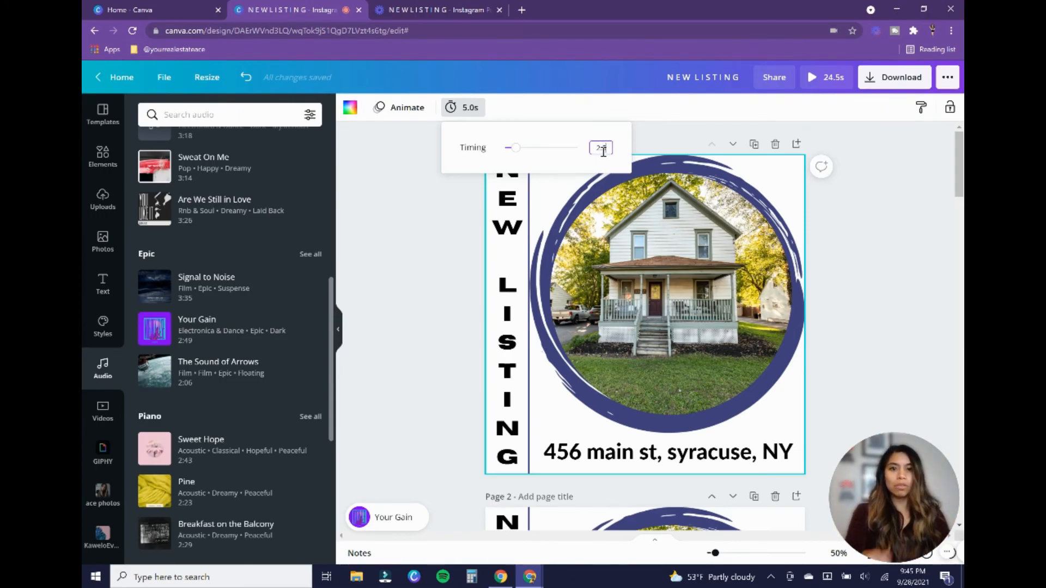
{"action": "left_click", "coordinate": [881, 252]}
{"action": "left_click_drag", "start_coordinate": [945, 519], "coordinate": [945, 513]}
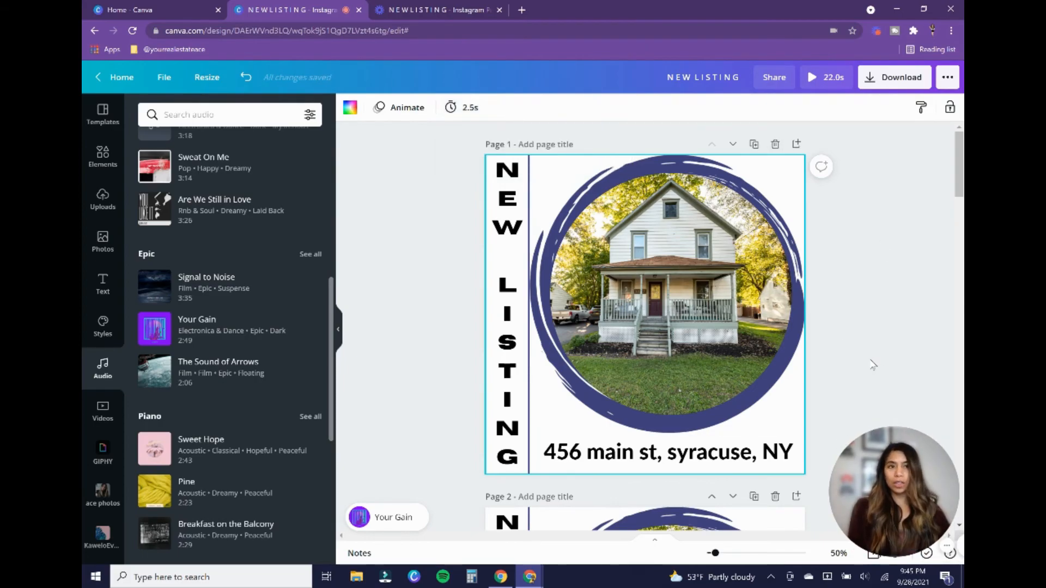
{"action": "left_click", "coordinate": [894, 77]}
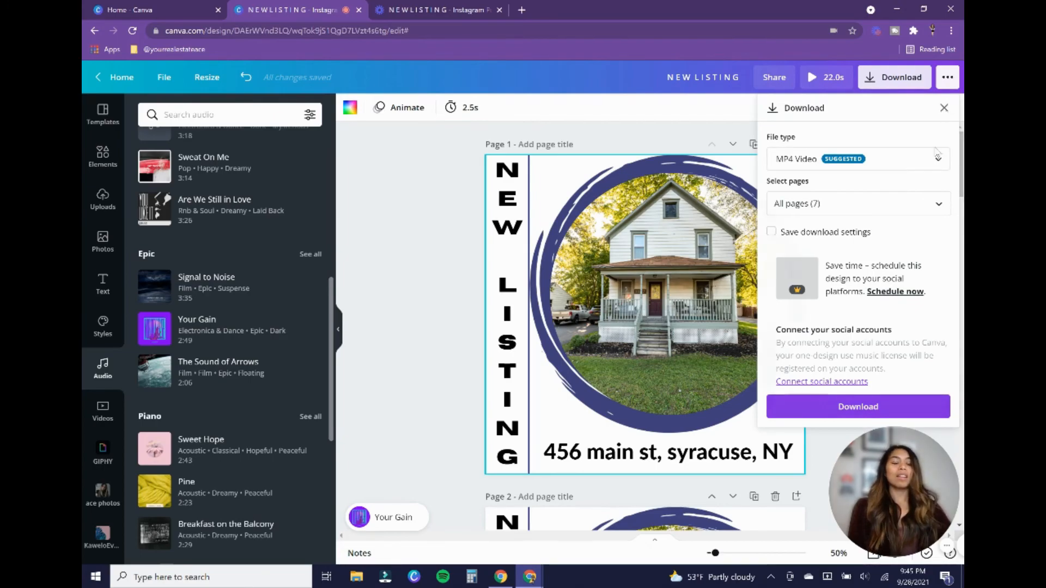
{"action": "left_click", "coordinate": [943, 107]}
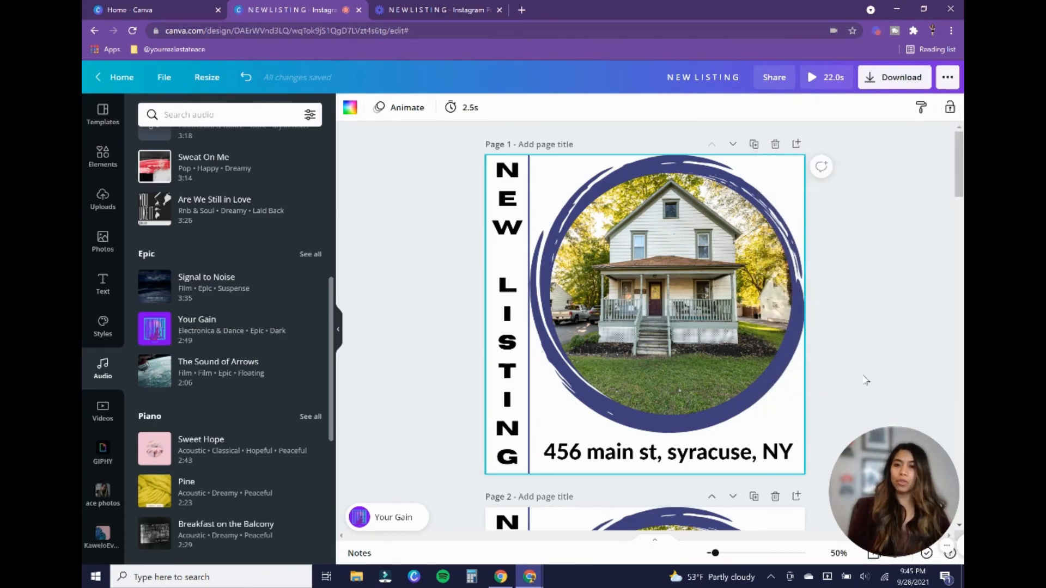